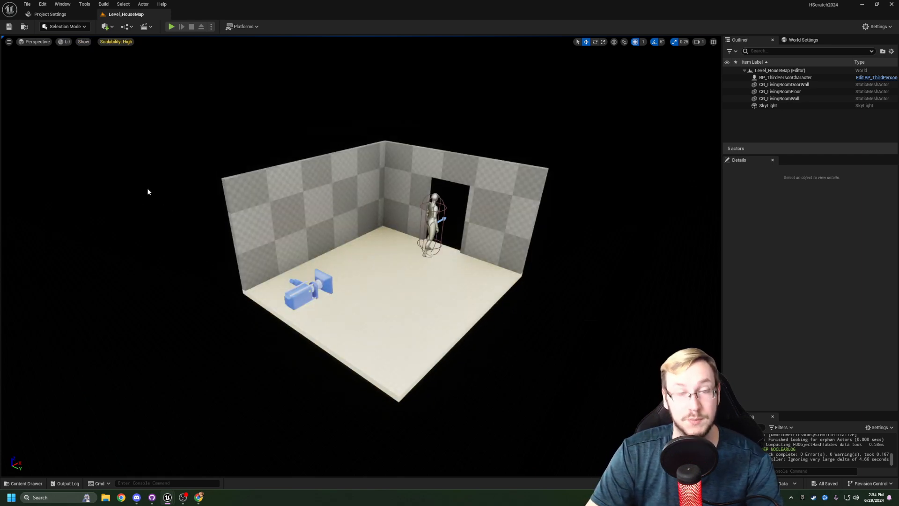
- Switch the editor to Modeling Mode and start the CubeGrid tool beside the living room
key(shift+5)
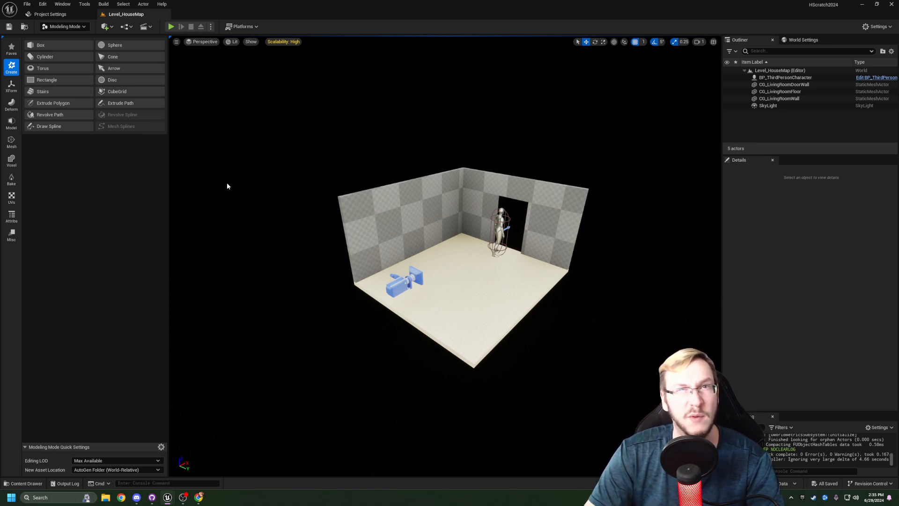
key(d)
right_drag(227, 183, 175, 182)
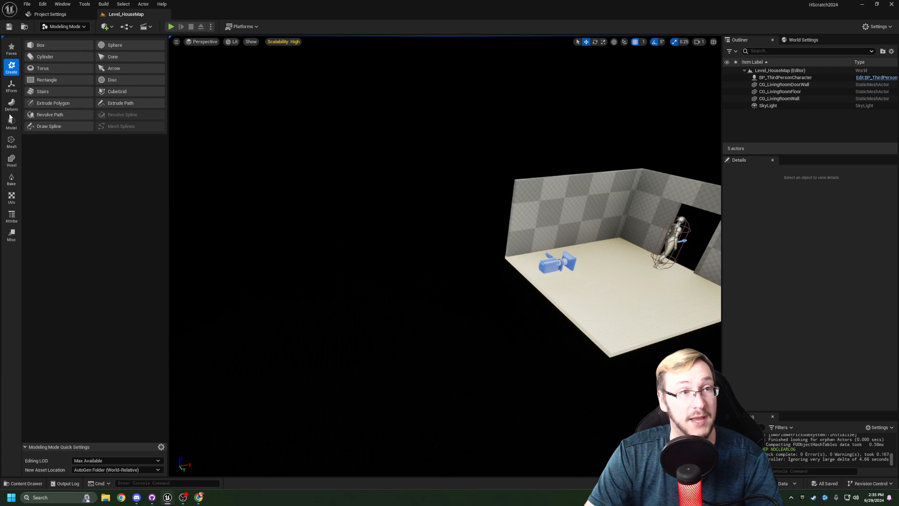
click(118, 92)
right_drag(316, 288, 475, 286)
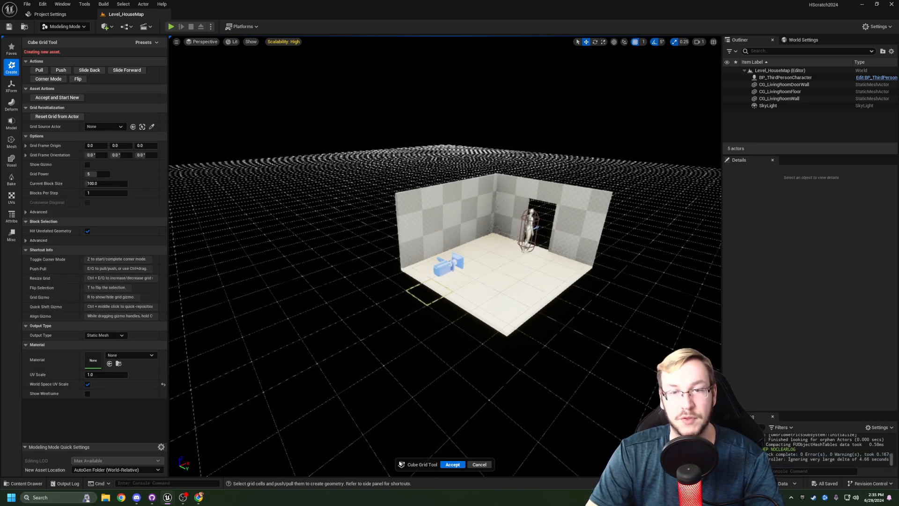
- Select a 3 by 3 cell area of the grid in the empty space, pull it up one block, and accept the mesh
right_drag(408, 292, 506, 292)
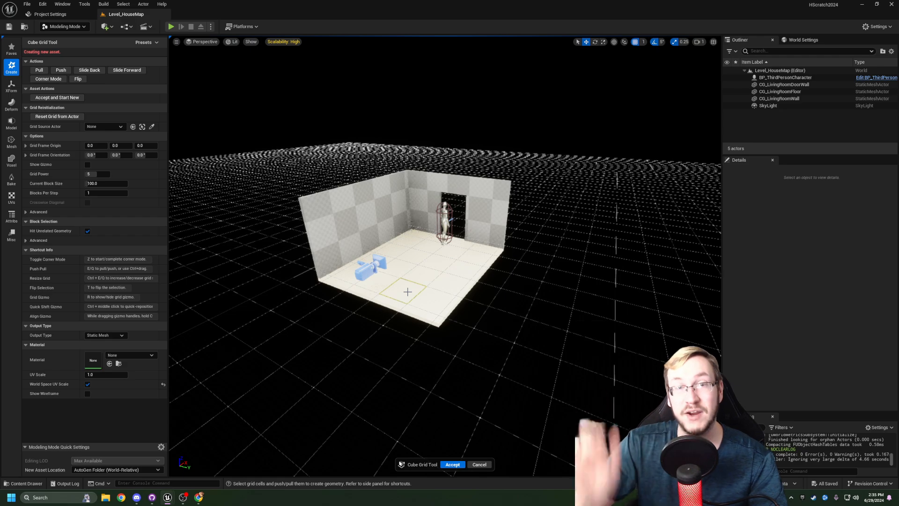
right_drag(408, 292, 525, 290)
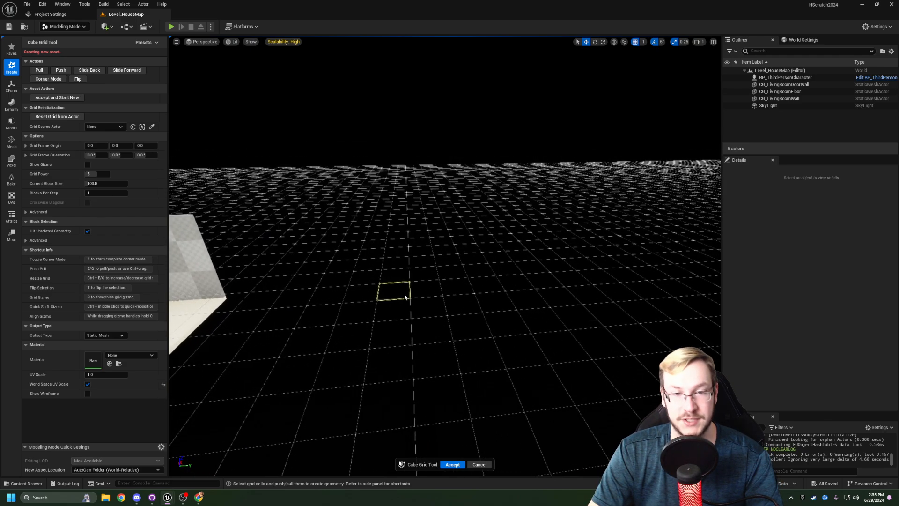
right_drag(404, 296, 387, 305)
click(376, 283)
shift+click(449, 323)
right_drag(449, 323, 355, 294)
key(e)
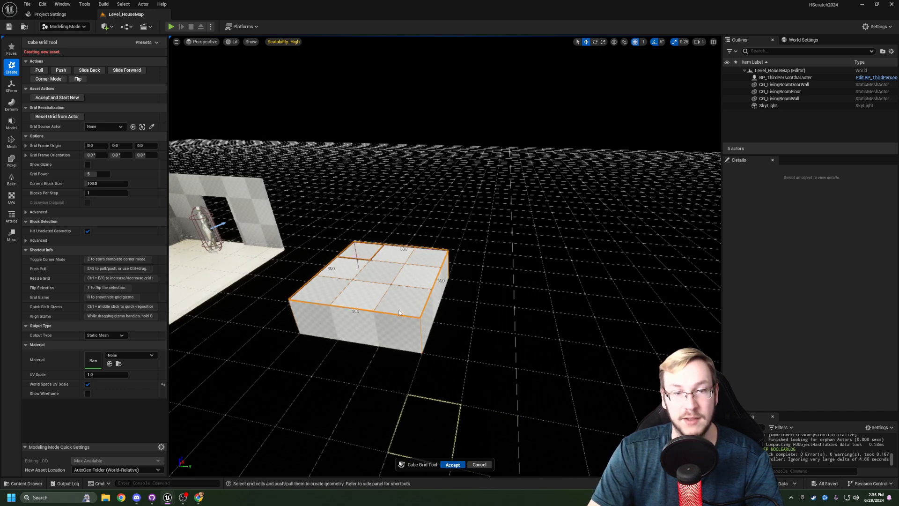
right_drag(347, 283, 326, 295)
key(d)
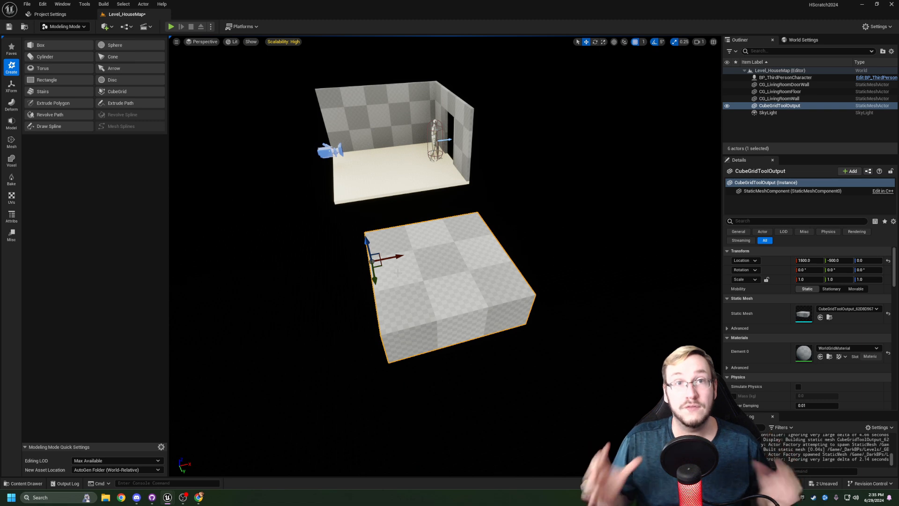
- Set the position grid snap to 10 and duplicate the block twice, placing the copies edge to edge in an L shape
right_drag(345, 234, 328, 236)
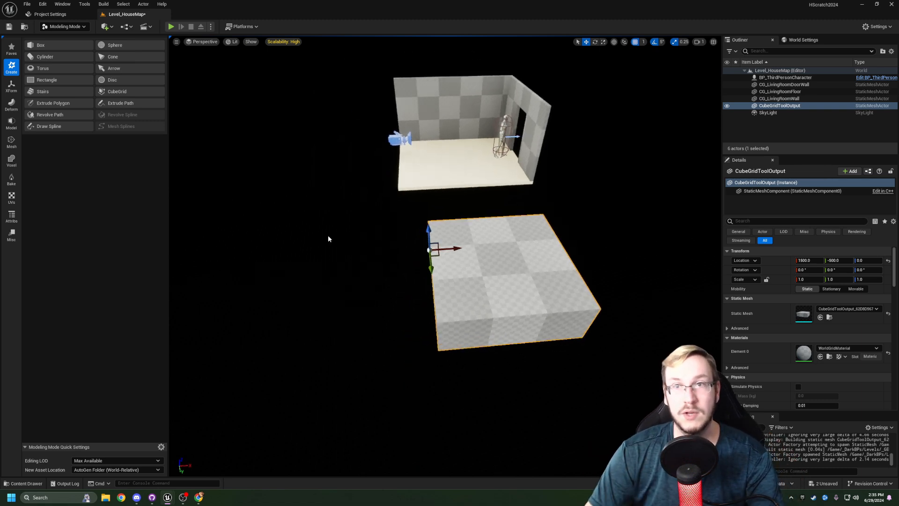
click(644, 44)
click(659, 76)
right_drag(541, 172, 540, 181)
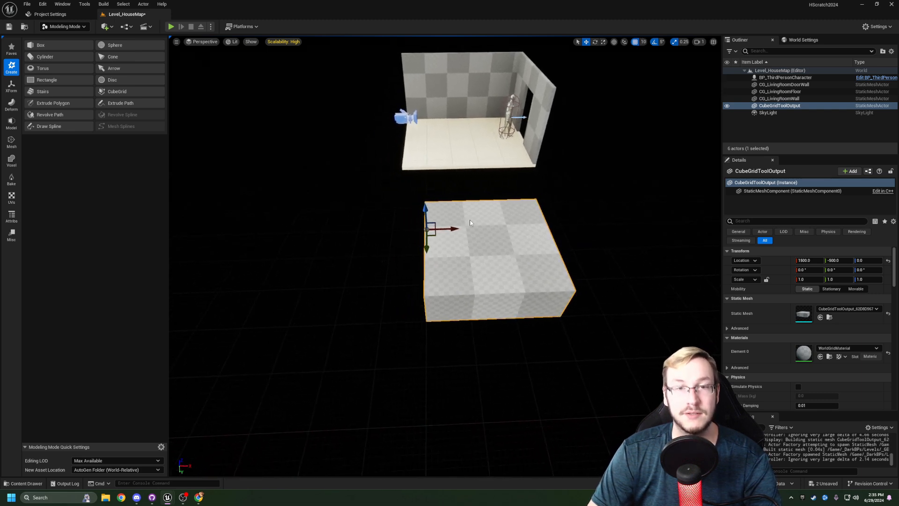
alt+drag(454, 230, 353, 224)
alt+drag(317, 321, 411, 359)
click(389, 251)
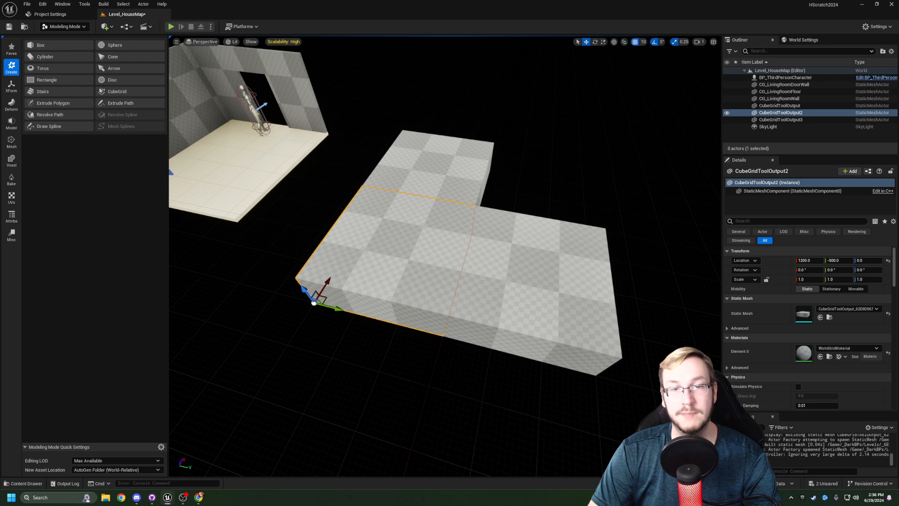
- Examine how the three duplicated blocks line up along their shared edges
click(529, 175)
click(438, 173)
click(398, 257)
click(524, 277)
click(438, 178)
click(398, 262)
click(524, 281)
click(538, 180)
right_drag(539, 180, 516, 155)
right_drag(448, 181, 473, 185)
right_drag(372, 239, 281, 248)
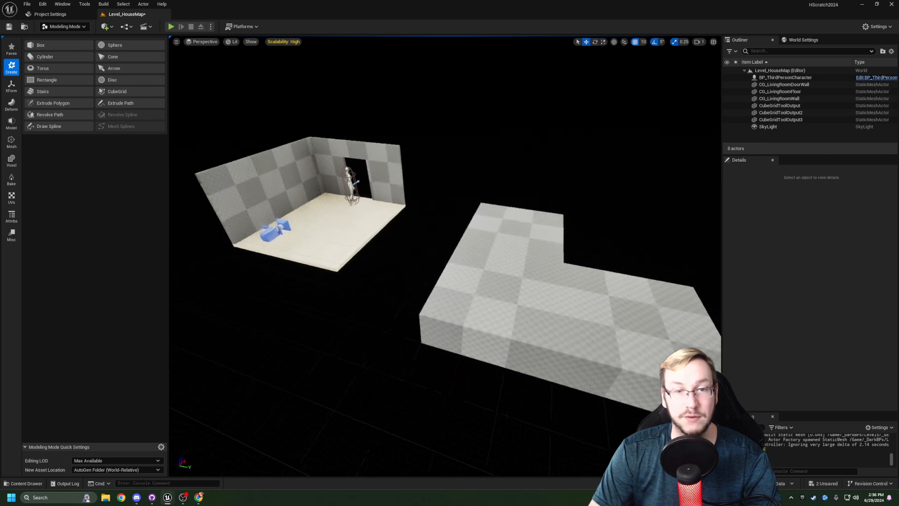
- Select all three CubeGridToolOutput blocks and delete them from the level
right_drag(409, 190, 356, 175)
right_drag(410, 246, 473, 251)
click(553, 333)
shift+click(487, 309)
shift+click(495, 263)
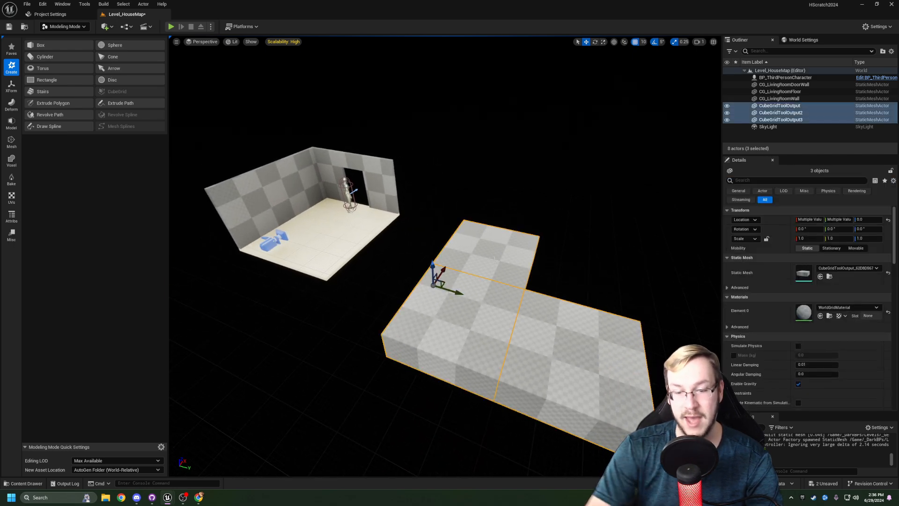
key(Delete)
right_drag(448, 247, 421, 227)
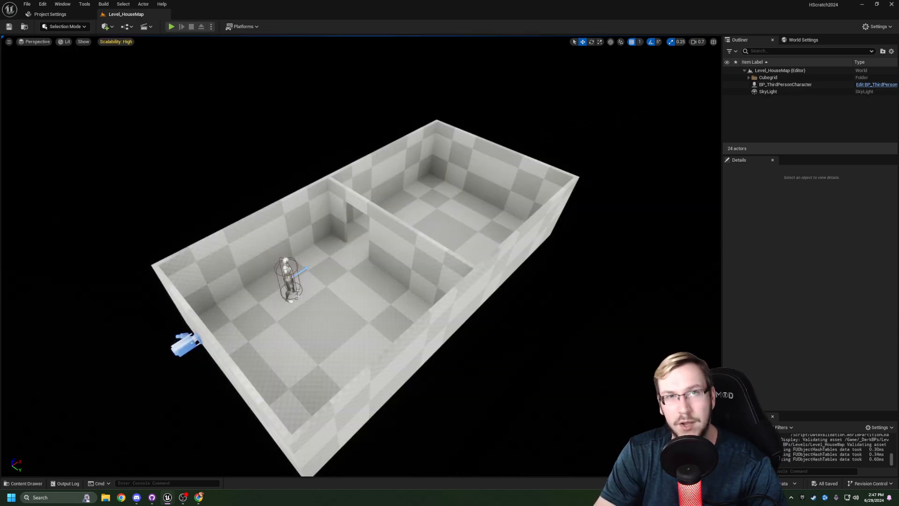
- Examine the individual floor and wall tiles that make up the two-room layout
right_drag(360, 257, 406, 260)
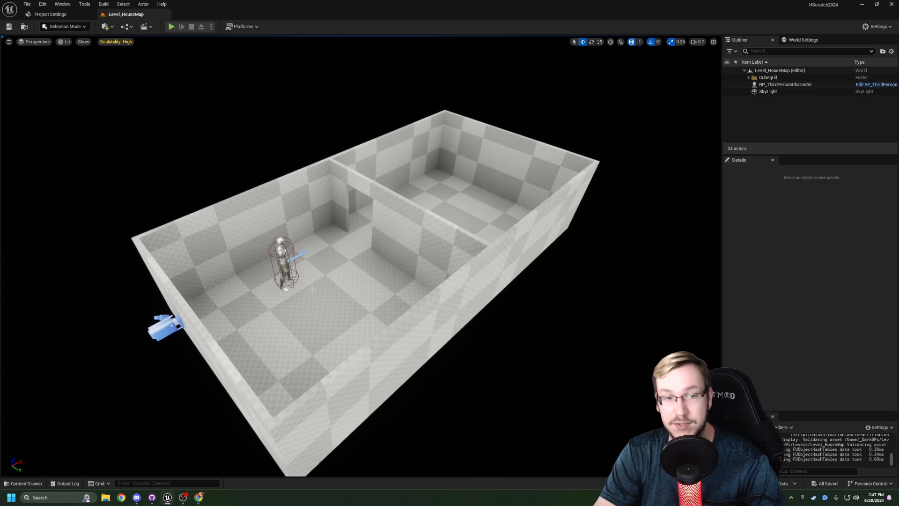
click(312, 290)
click(264, 311)
click(311, 355)
click(369, 309)
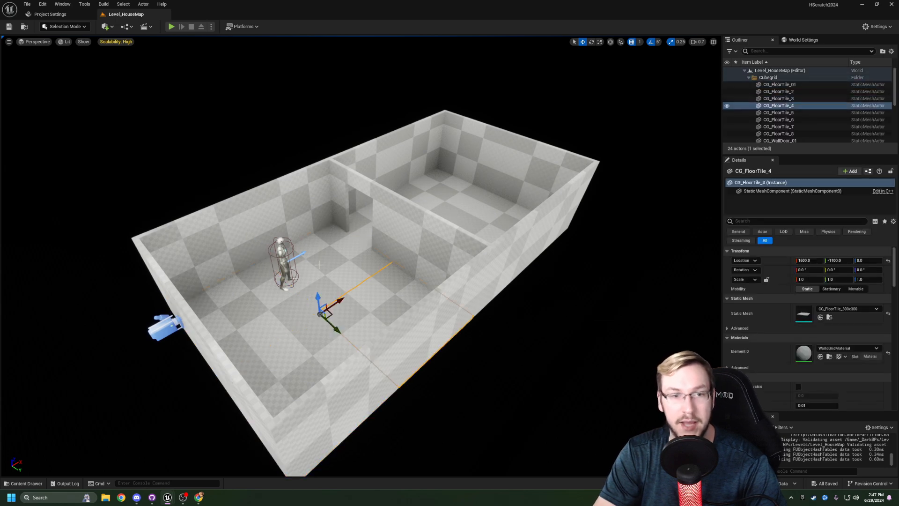
click(319, 265)
click(435, 244)
click(229, 243)
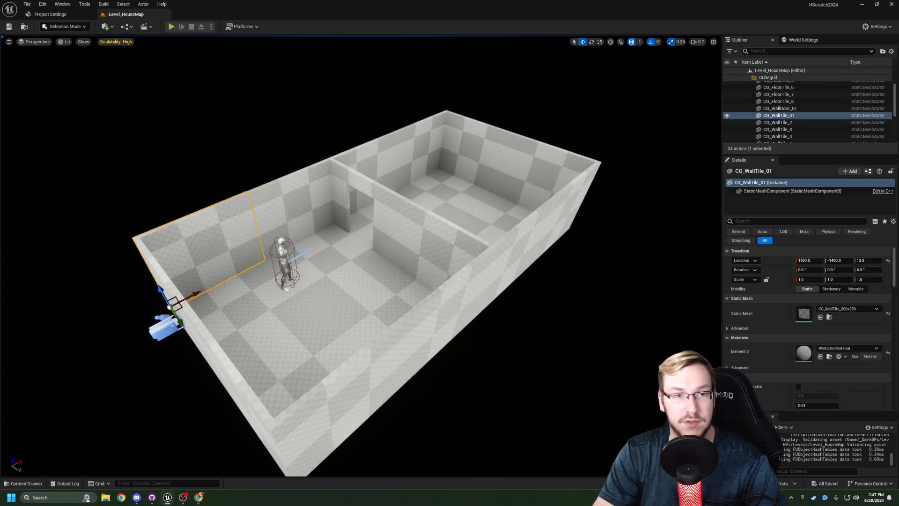
right_drag(315, 244, 365, 230)
key(w)
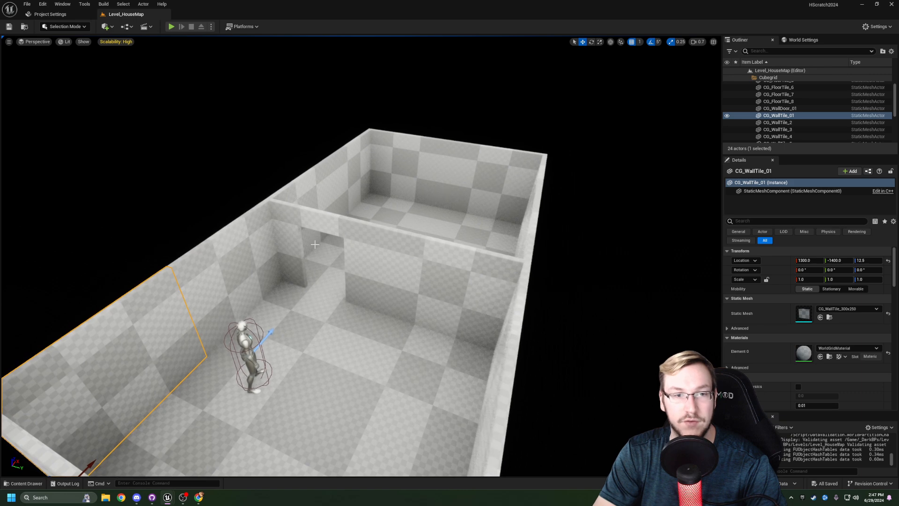
- Delete the BP_ThirdPersonCharacter from the first room and save the level
click(347, 273)
key(d)
right_drag(347, 272, 297, 264)
click(271, 229)
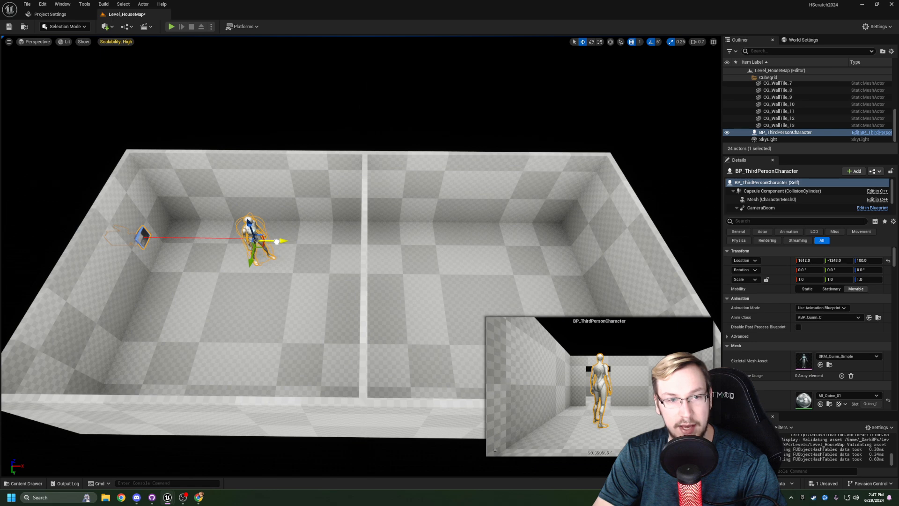
key(Delete)
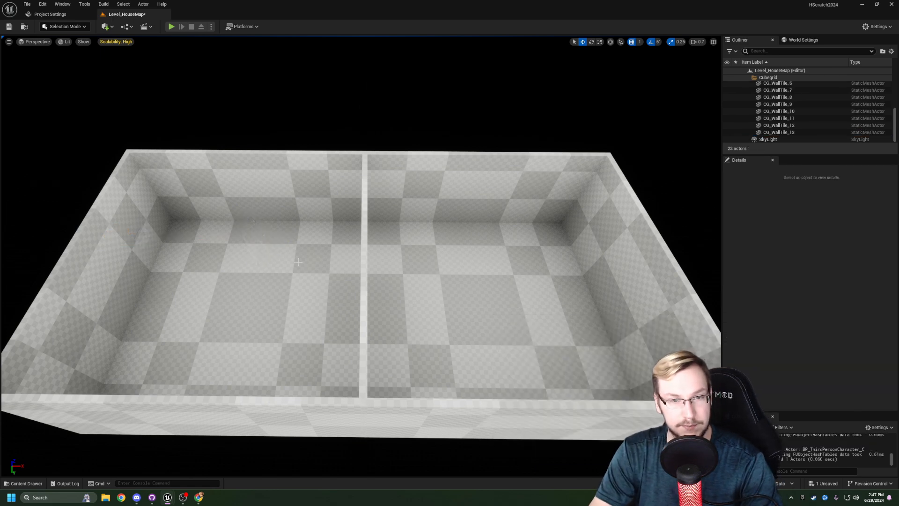
key(ctrl+s)
- Place a Nav Mesh Bounds Volume on the floor of the room where the character stood and display the navigation mesh
scroll(295, 259, down, 2)
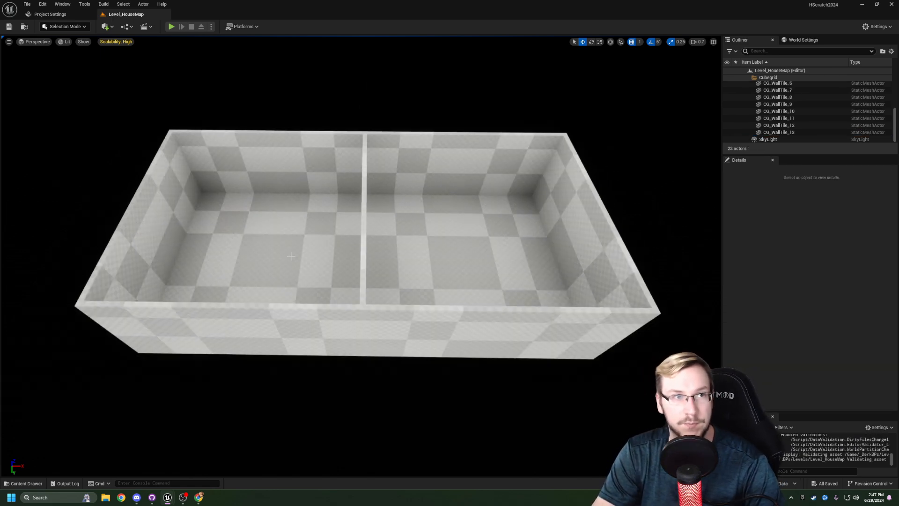
scroll(278, 249, up, 2)
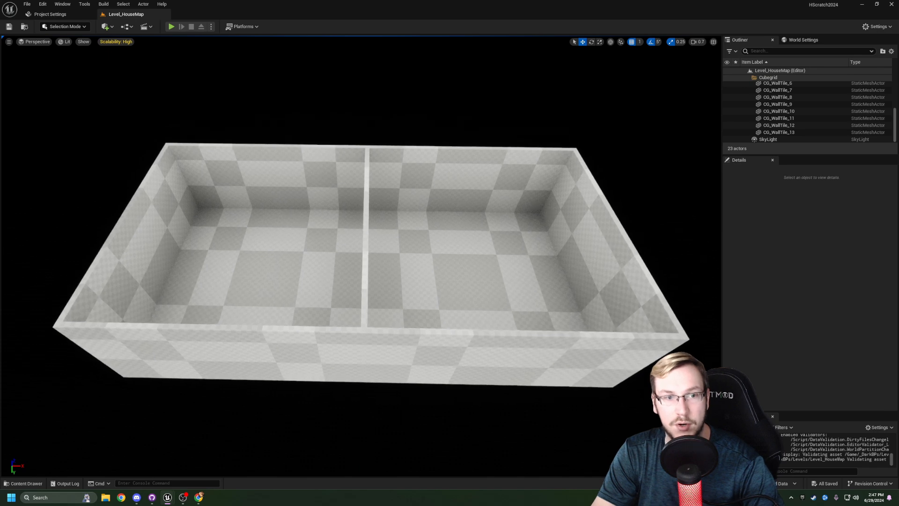
click(112, 27)
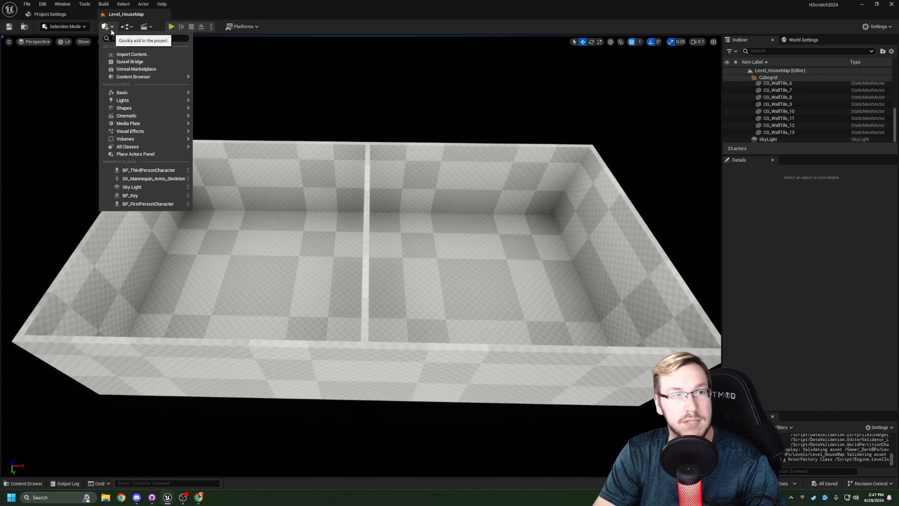
mouse_move(142, 140)
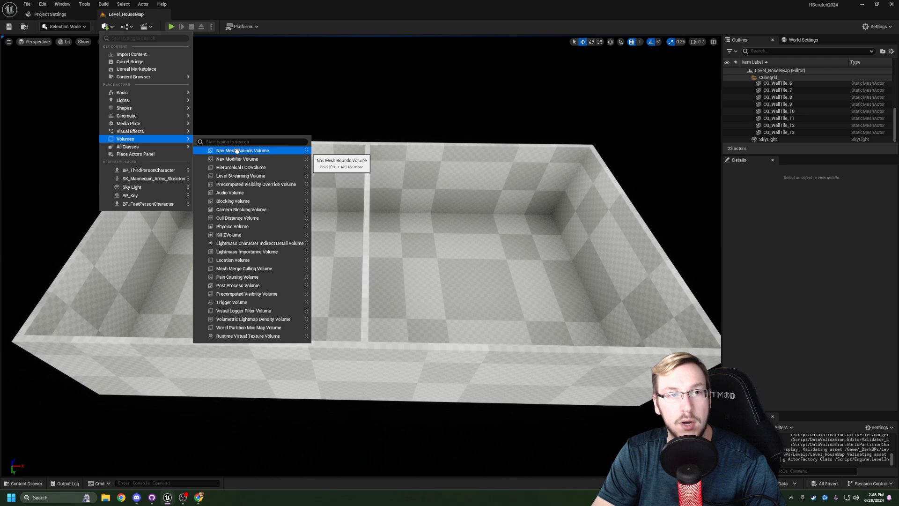
drag(236, 150, 278, 277)
right_drag(395, 260, 424, 242)
key(a)
key(d)
key(d)
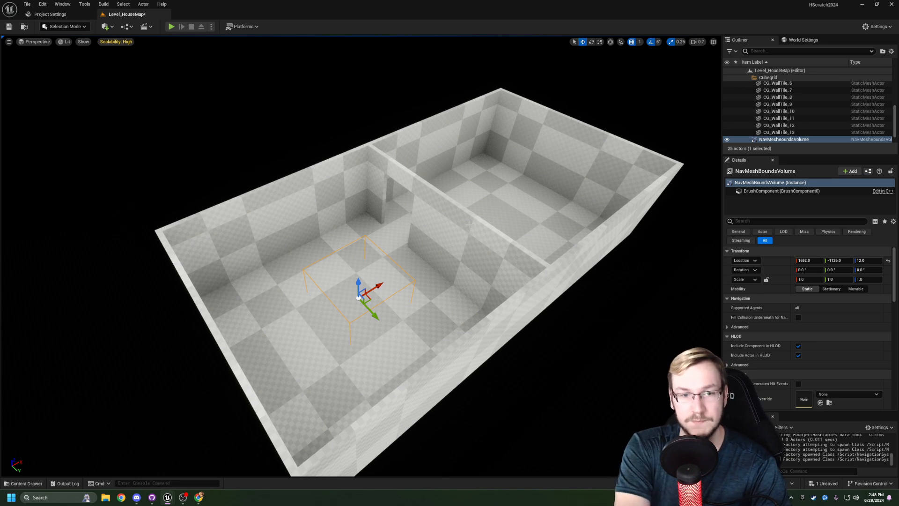
key(p)
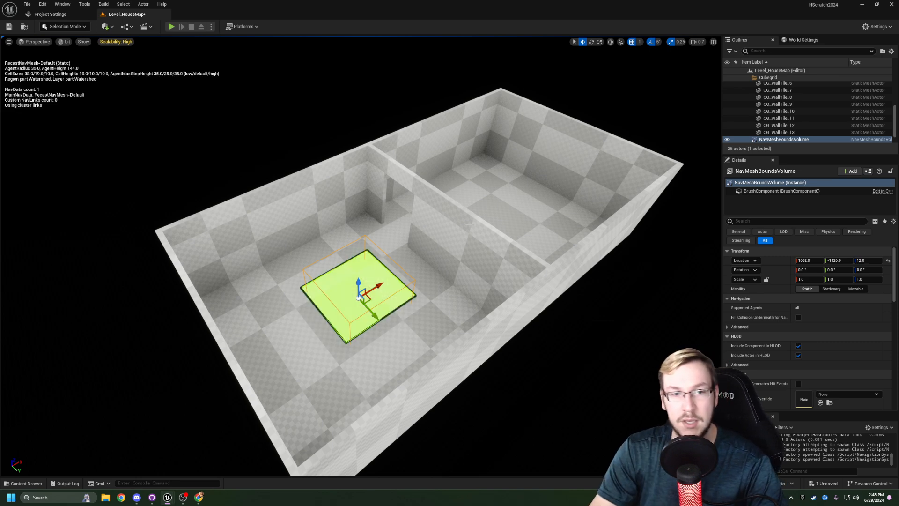
- Move the NavMeshBoundsVolume over the doorway between the two rooms, to about X 1898 and Y -1256
right_drag(422, 263, 406, 307)
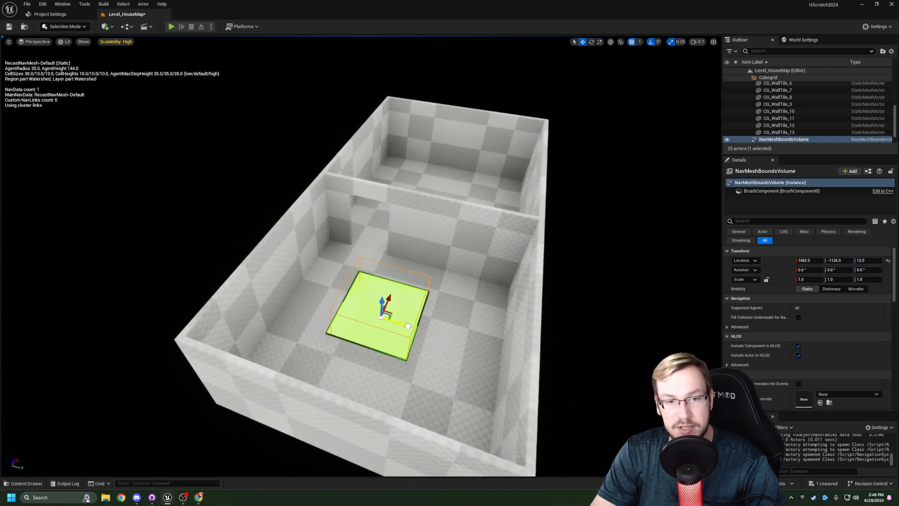
drag(409, 326, 430, 263)
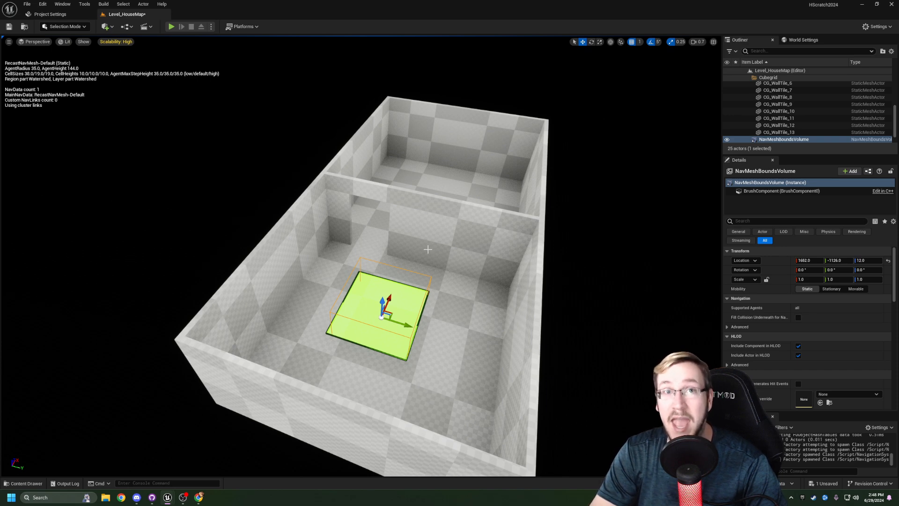
key(d)
right_drag(428, 244, 300, 256)
drag(306, 251, 402, 257)
right_drag(402, 257, 379, 230)
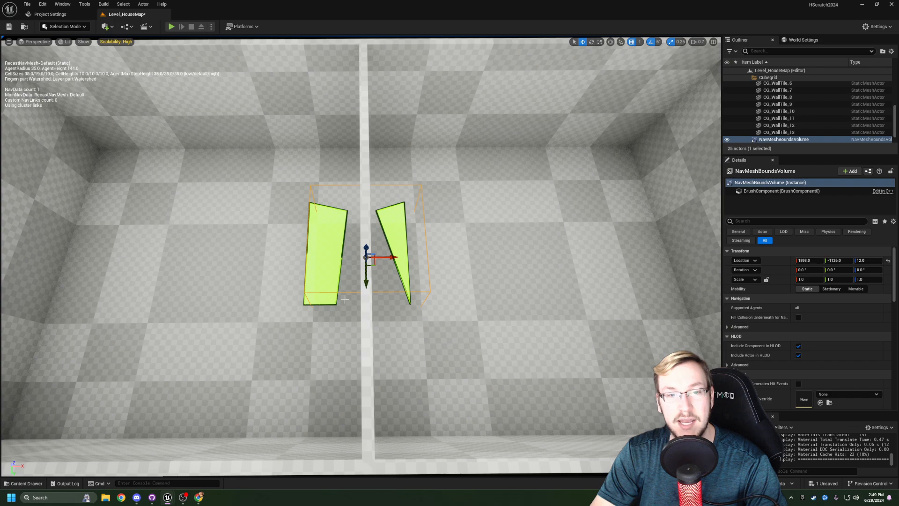
right_drag(415, 300, 416, 329)
drag(416, 329, 352, 329)
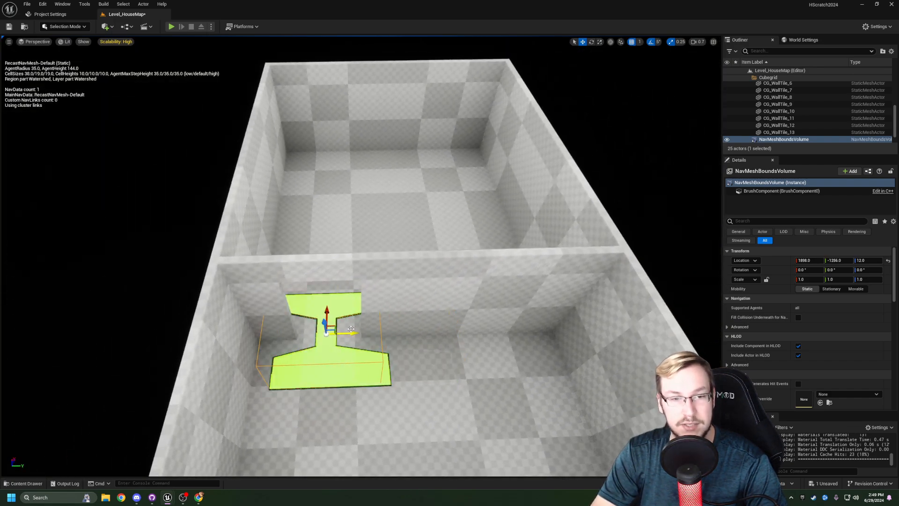
- Set the NavMeshBoundsVolume's brush size along X to 1000
right_drag(322, 305, 300, 304)
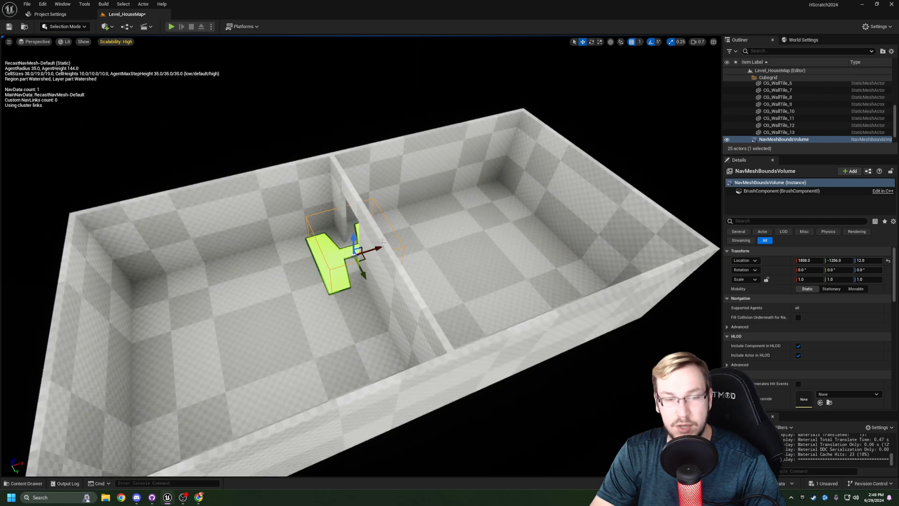
right_drag(392, 261, 431, 259)
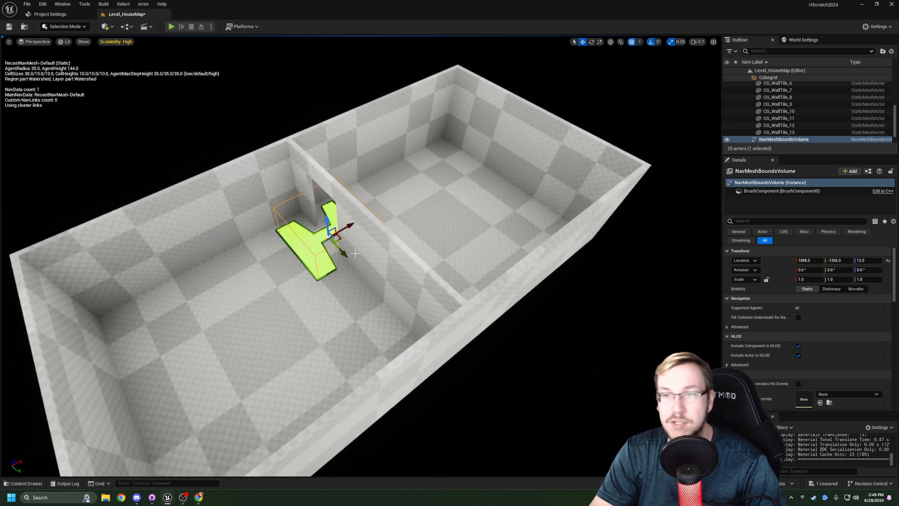
click(749, 183)
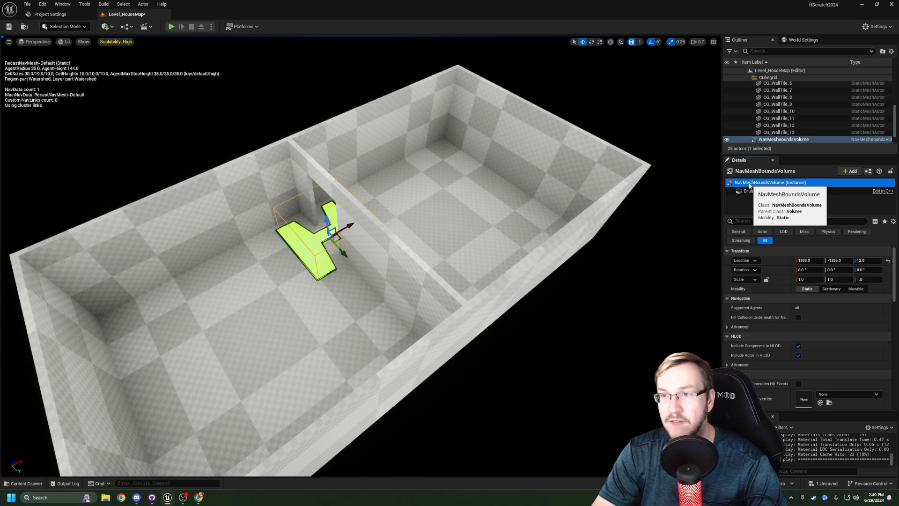
scroll(758, 277, down, 6)
scroll(756, 293, down, 2)
right_drag(539, 290, 515, 300)
key(d)
key(a)
key(s)
click(814, 298)
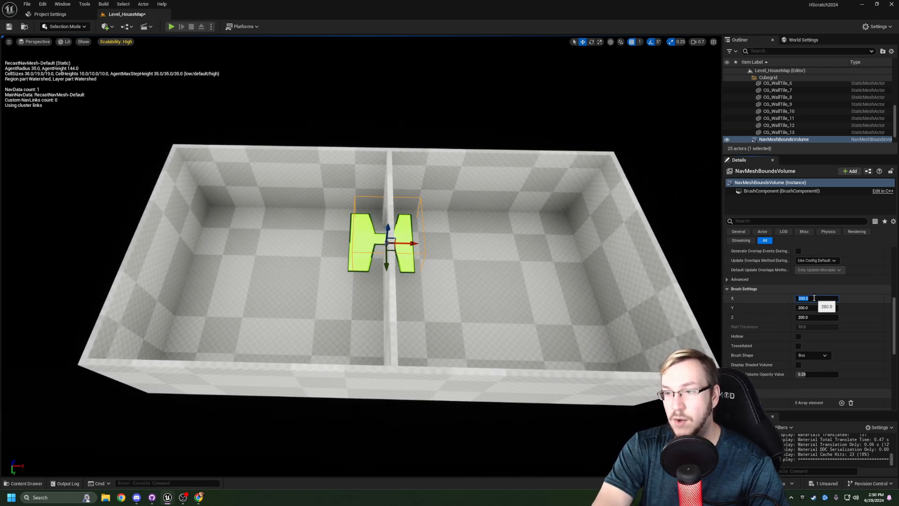
text(1000)
key(Return)
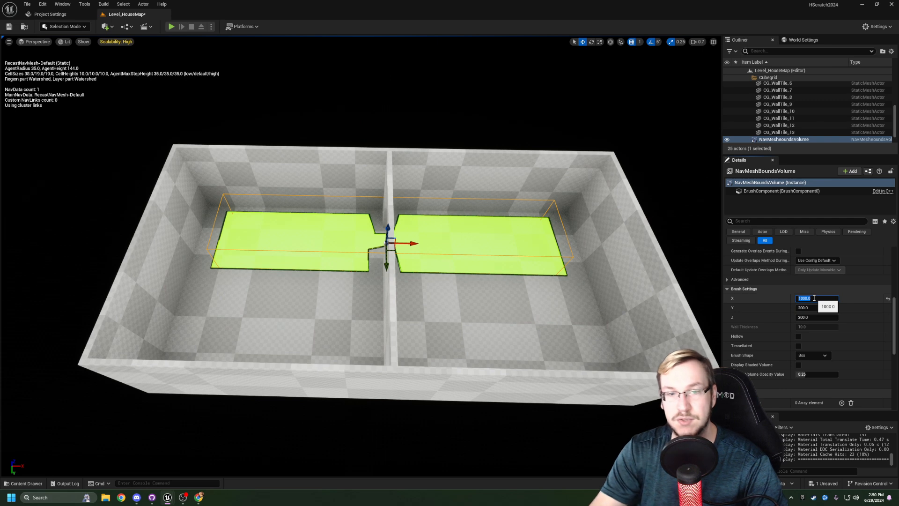
- Set the NavMeshBoundsVolume's brush size to 1250 along X and 1250 along Y
text(1250)
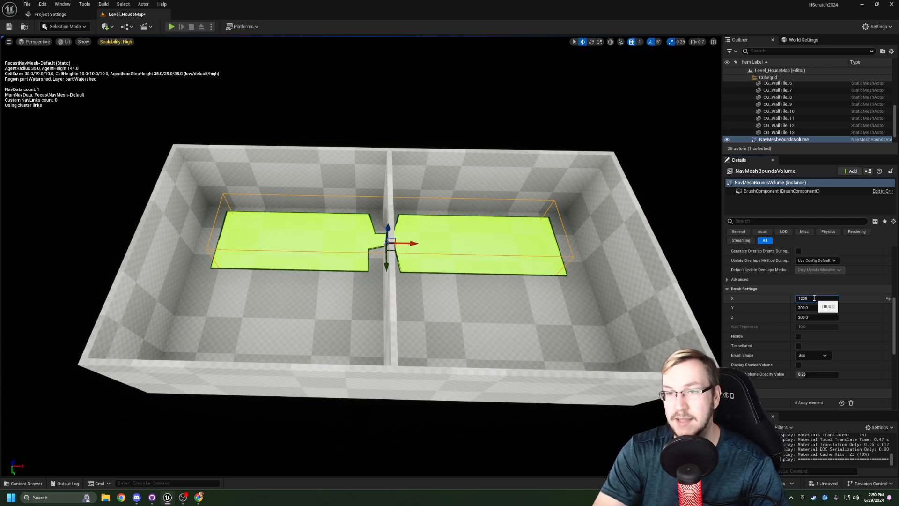
key(Return)
right_drag(468, 281, 608, 331)
key(a)
key(d)
key(s)
key(a)
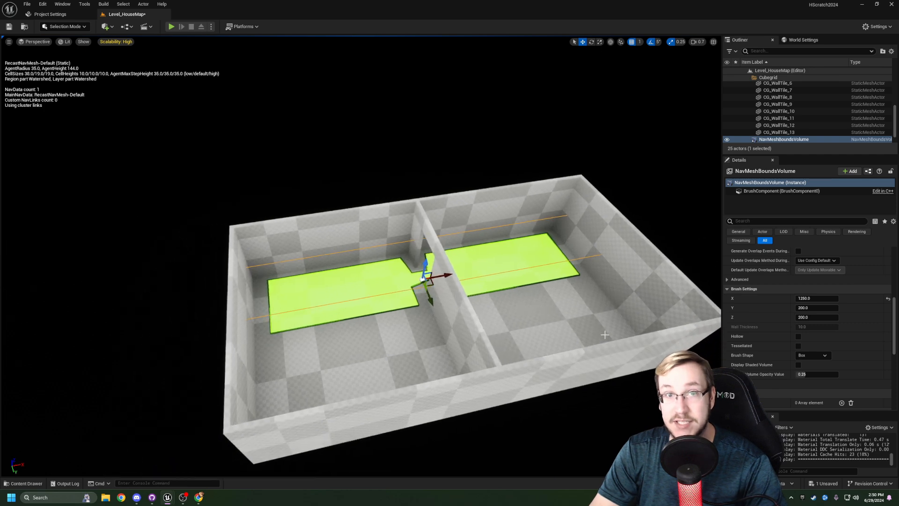
click(814, 307)
text(125)
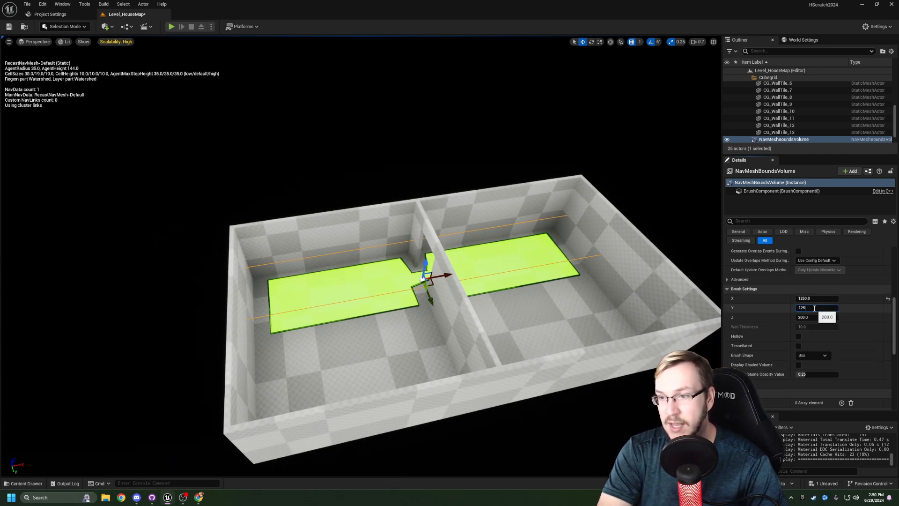
text(0)
key(Return)
- Examine how the enlarged navigation mesh covers both room floors and the doorway between them
right_drag(267, 288, 300, 282)
key(a)
drag(345, 251, 394, 252)
right_drag(404, 277, 417, 280)
key(a)
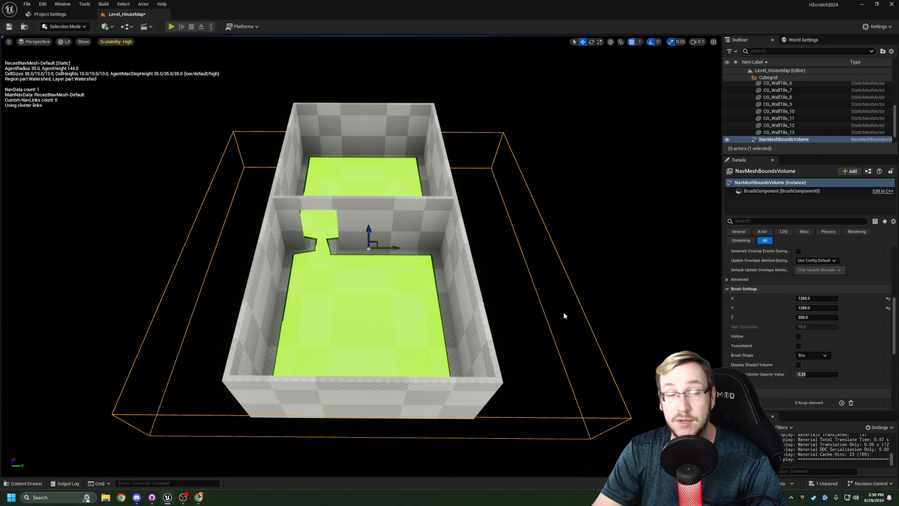
right_drag(506, 290, 511, 286)
key(w)
key(s)
drag(397, 253, 391, 252)
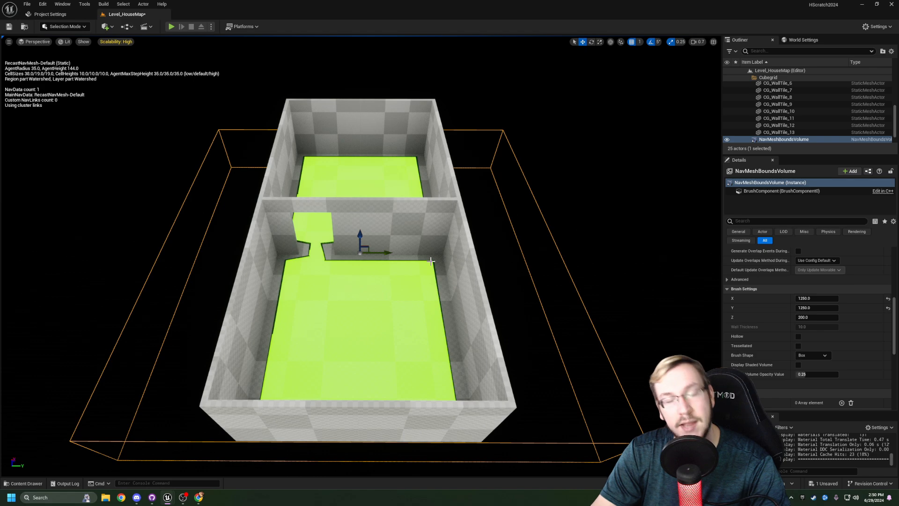
key(d)
- Set the NavMeshBoundsVolume's brush height along Z to 50
right_drag(431, 261, 344, 241)
key(a)
key(d)
key(s)
mouse_move(584, 323)
right_down()
mouse_move(584, 311)
mouse_move(584, 323)
right_up()
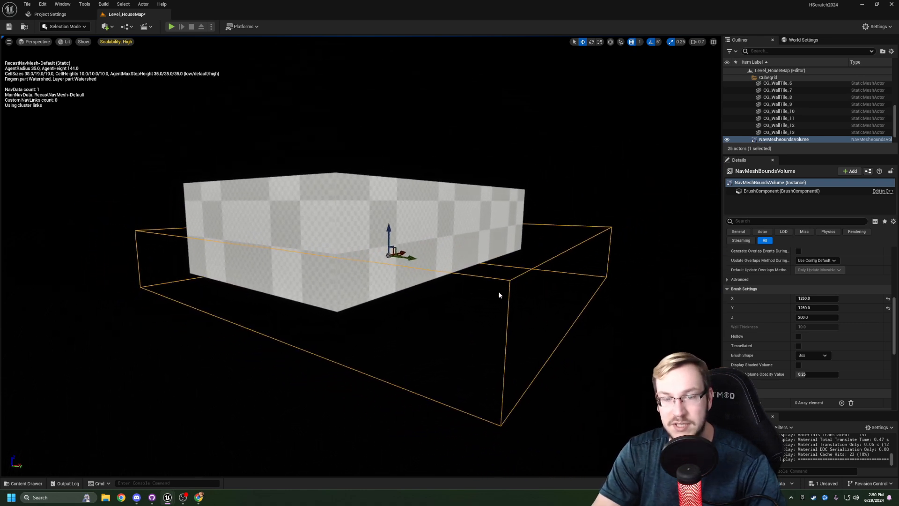
click(821, 318)
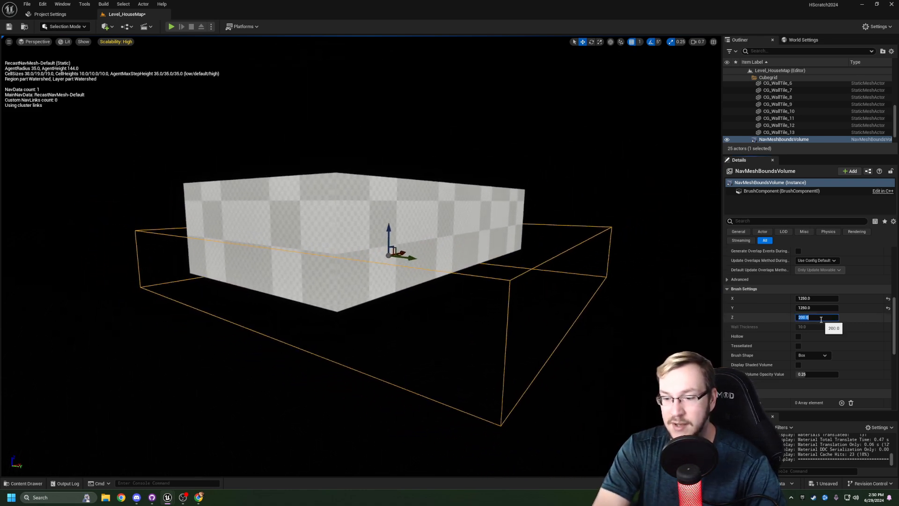
text(50)
key(Return)
- Check the navigation mesh with the lowered volume in both rooms and save the level
mouse_move(472, 324)
right_down()
mouse_move(515, 356)
mouse_move(413, 325)
mouse_move(464, 335)
mouse_move(465, 324)
mouse_move(490, 324)
right_up()
key(w)
key(e)
key(s)
key(a)
key(w)
key(a)
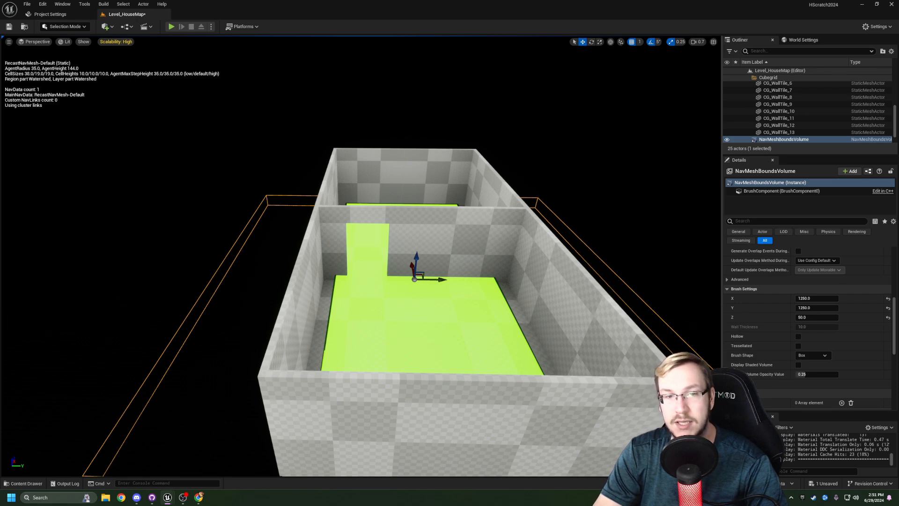
right_drag(608, 277, 633, 278)
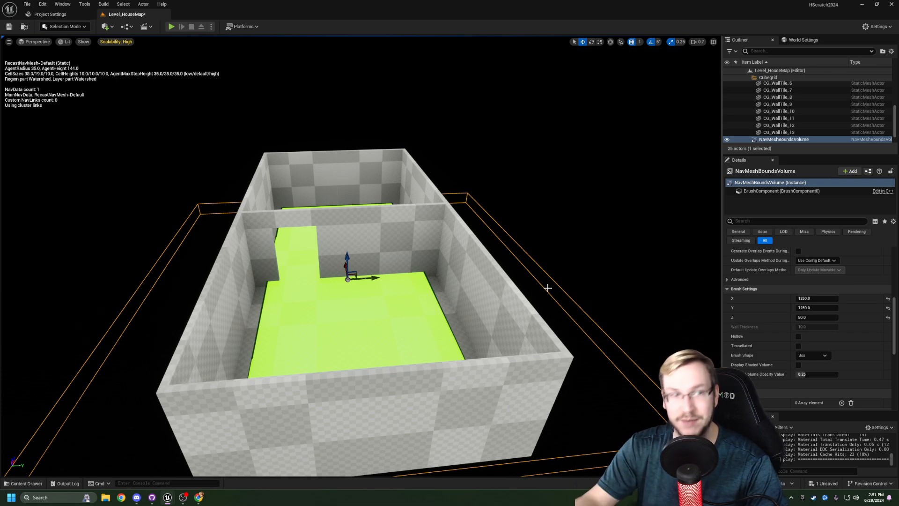
key(w)
right_drag(496, 248, 338, 253)
key(d)
key(ctrl+s)
- Set the NavMeshBoundsVolume's brush height along Z to 75
right_drag(189, 259, 42, 249)
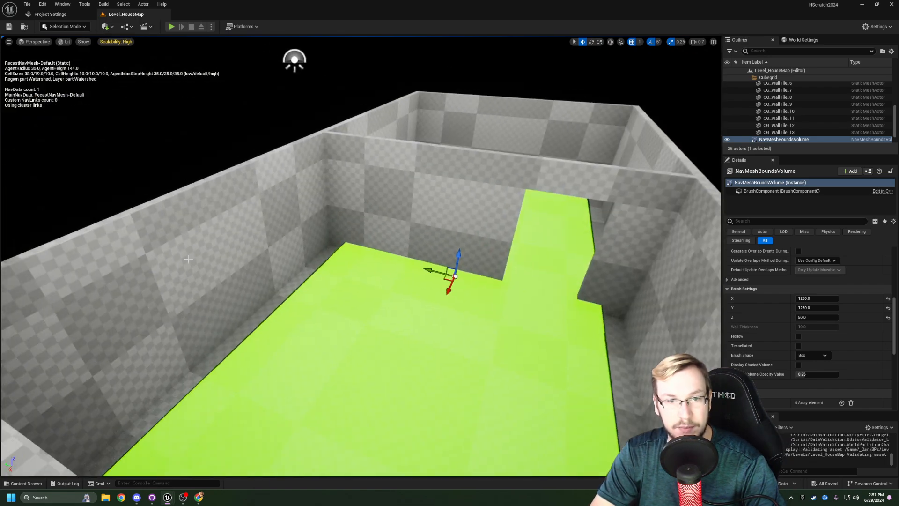
key(s)
right_drag(425, 236, 511, 255)
key(a)
key(d)
key(e)
key(w)
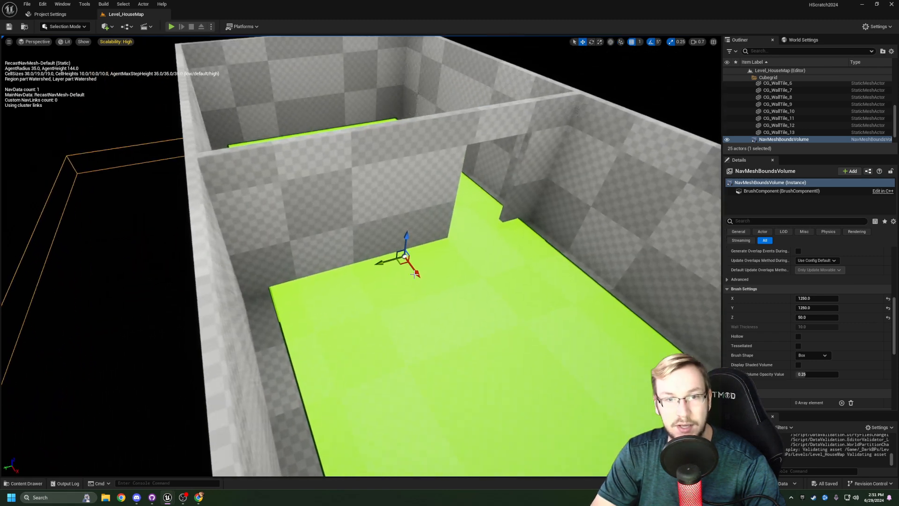
click(810, 317)
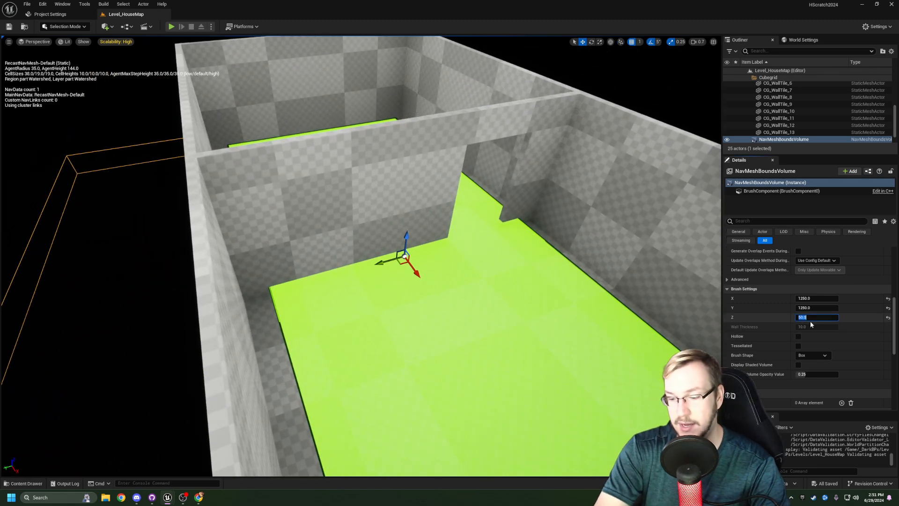
key(Return)
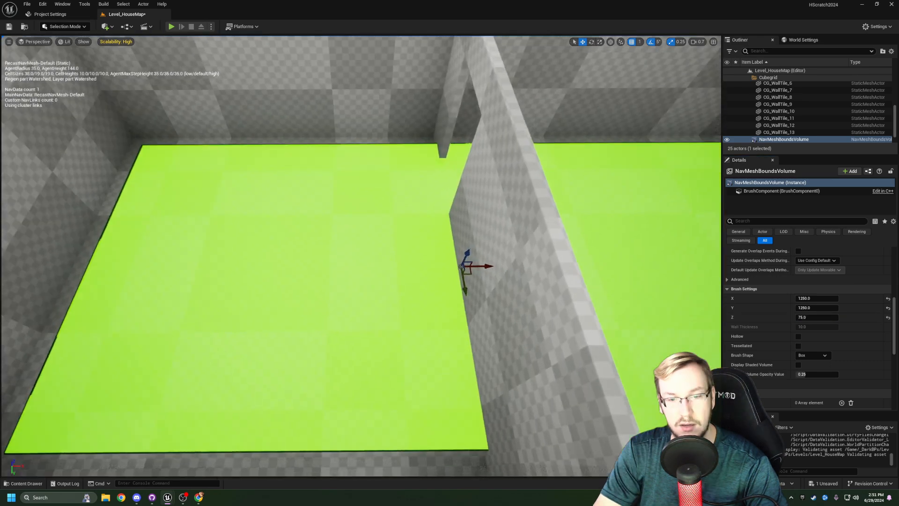
- Examine the navigation mesh where it passes through the doorway between the two rooms
key(w)
right_drag(539, 244, 244, 313)
key(d)
key(a)
key(d)
key(s)
key(a)
key(d)
key(d)
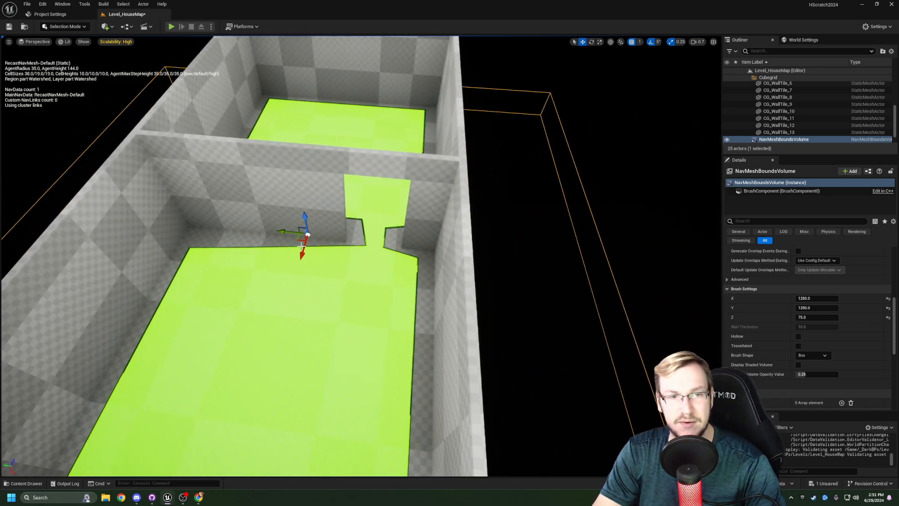
- Save the level and view the navigation mesh across both rooms from above
key(s)
key(a)
right_drag(309, 235, 557, 183)
key(w)
key(a)
right_drag(464, 188, 457, 191)
drag(435, 194, 436, 191)
right_drag(436, 191, 435, 202)
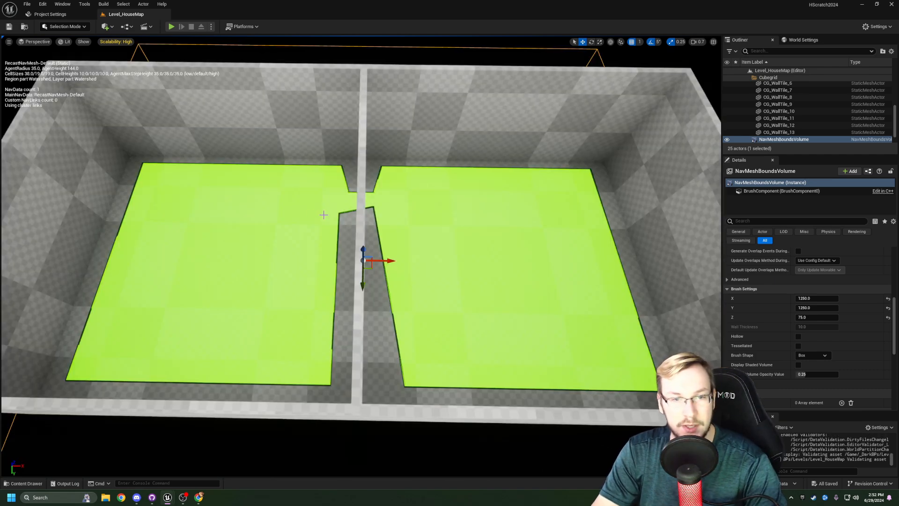
right_drag(318, 218, 313, 221)
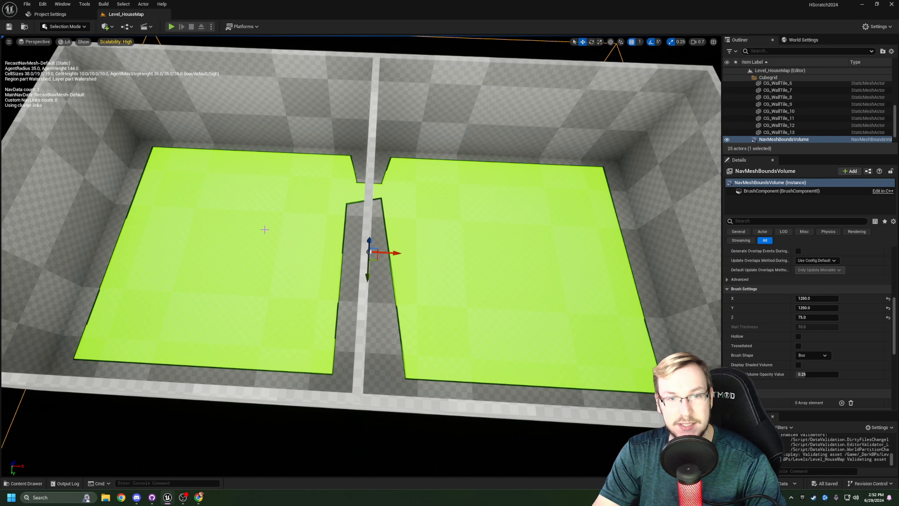
right_drag(494, 245, 462, 242)
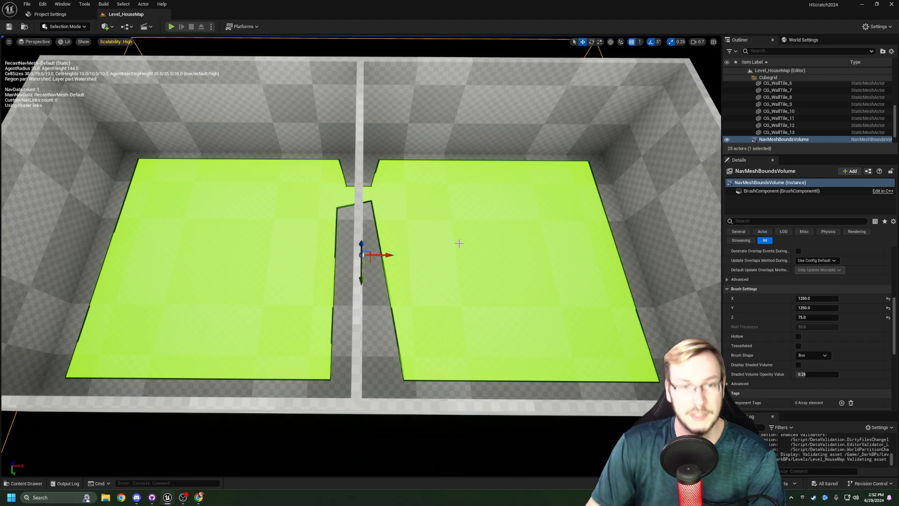
right_drag(446, 221, 443, 206)
key(s)
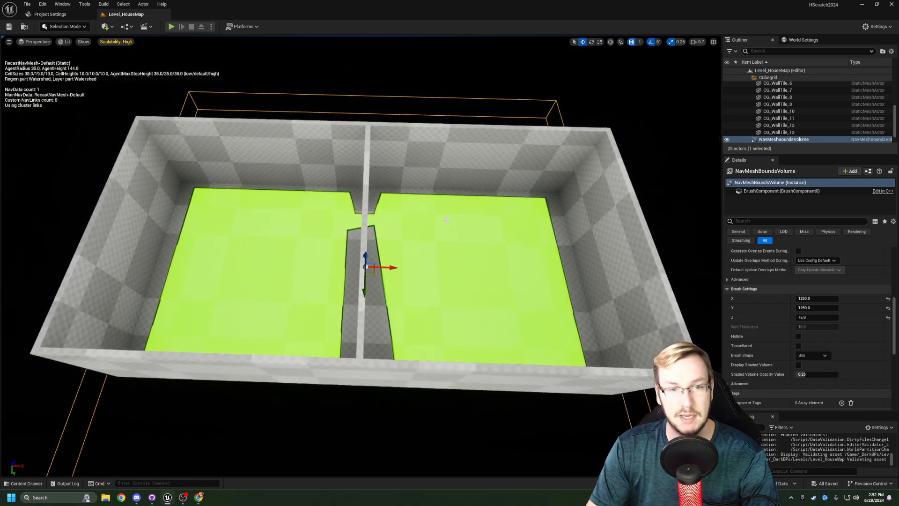
- Create a folder named Enemies inside the _DarkBPs Actors content folder
key(ctrl+space)
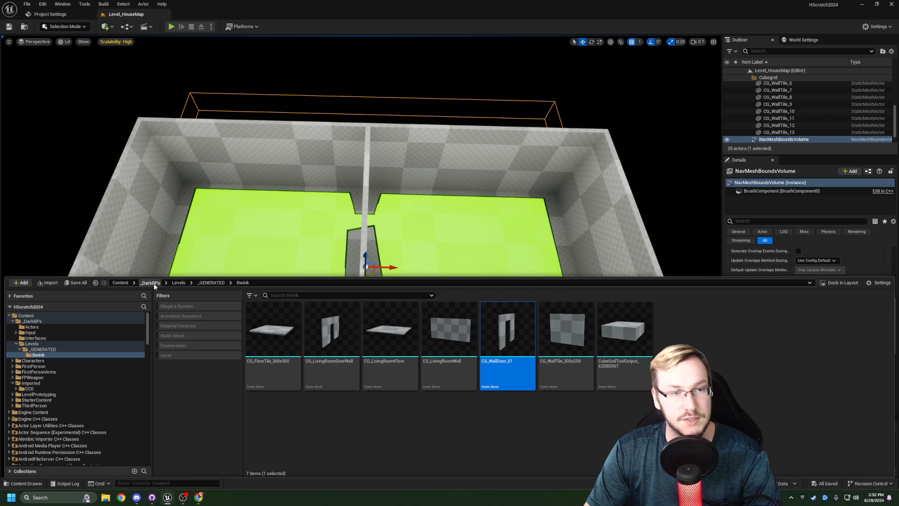
click(151, 283)
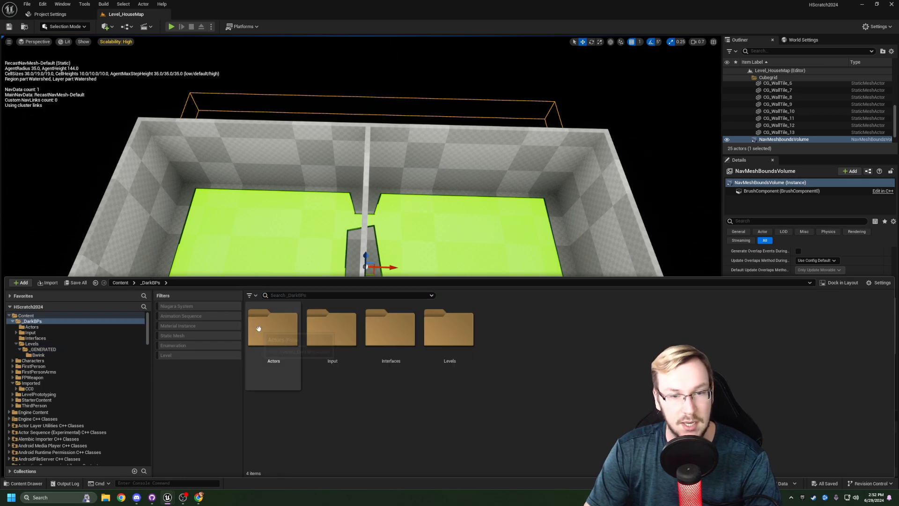
double_click(273, 328)
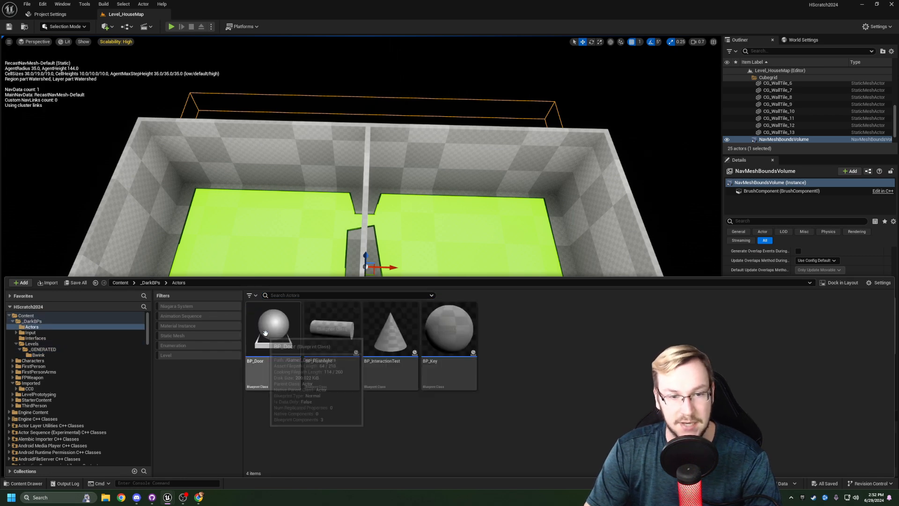
right_click(501, 353)
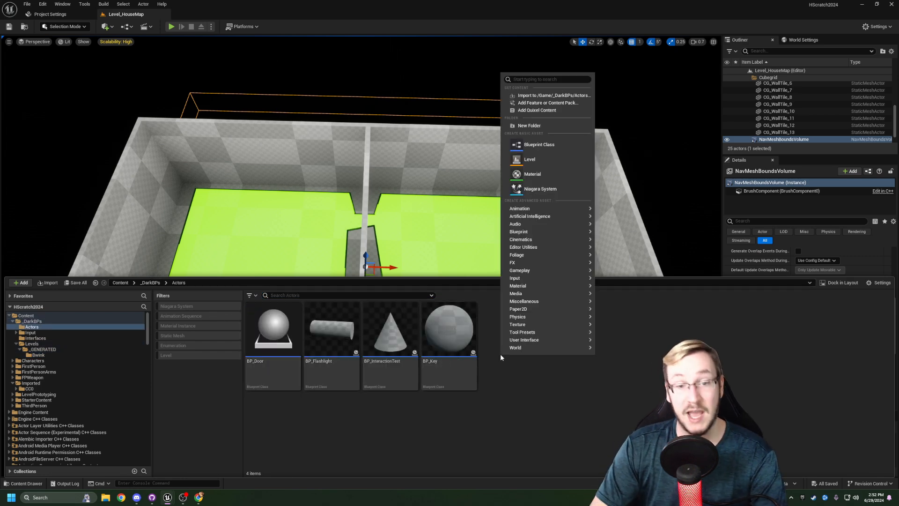
click(532, 126)
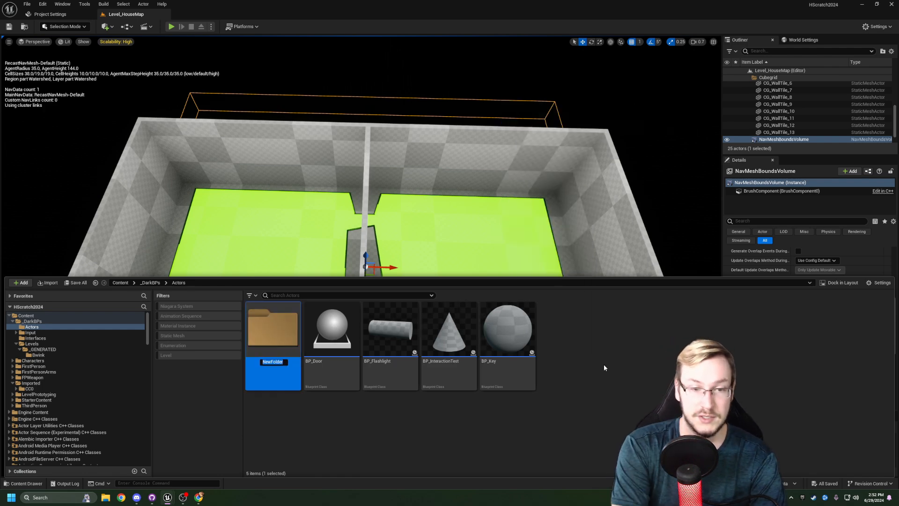
text(Enemies)
key(Return)
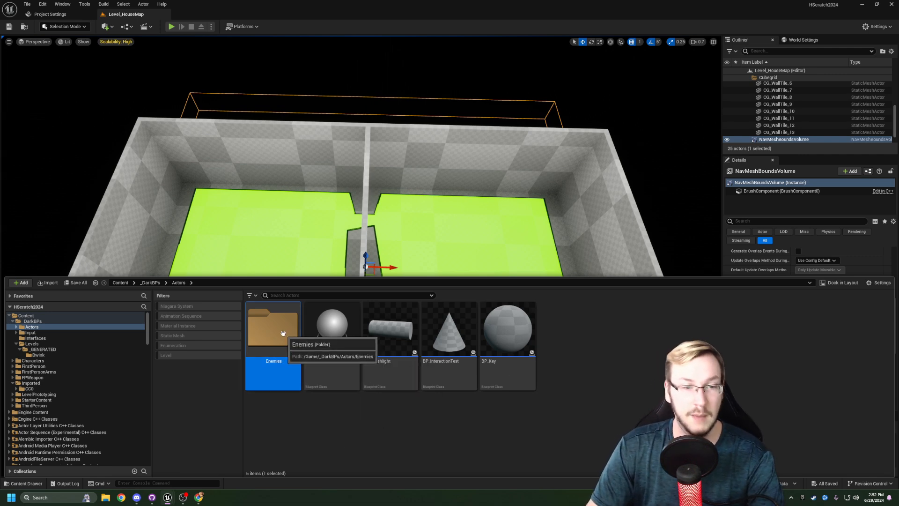
- Create a Blueprint Class based on Character in the Enemies folder, name it BPC_Enemy and save it
double_click(282, 333)
right_click(322, 345)
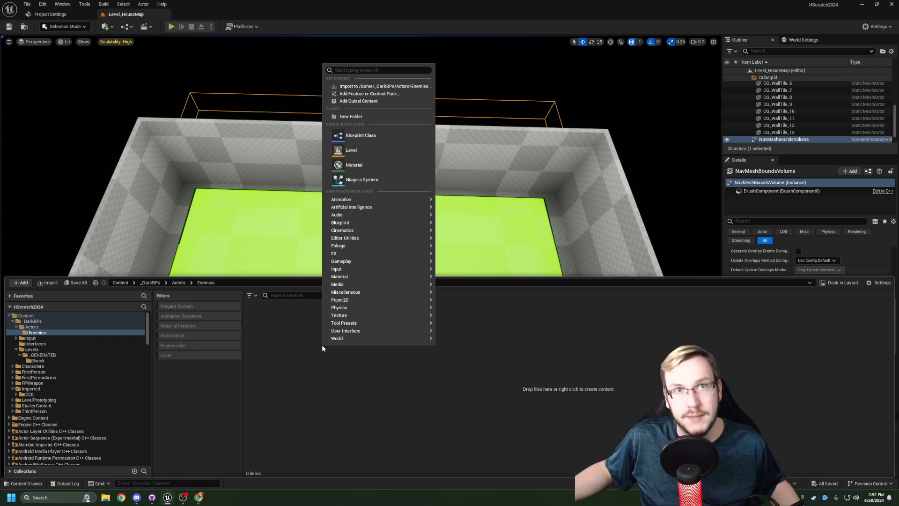
click(370, 135)
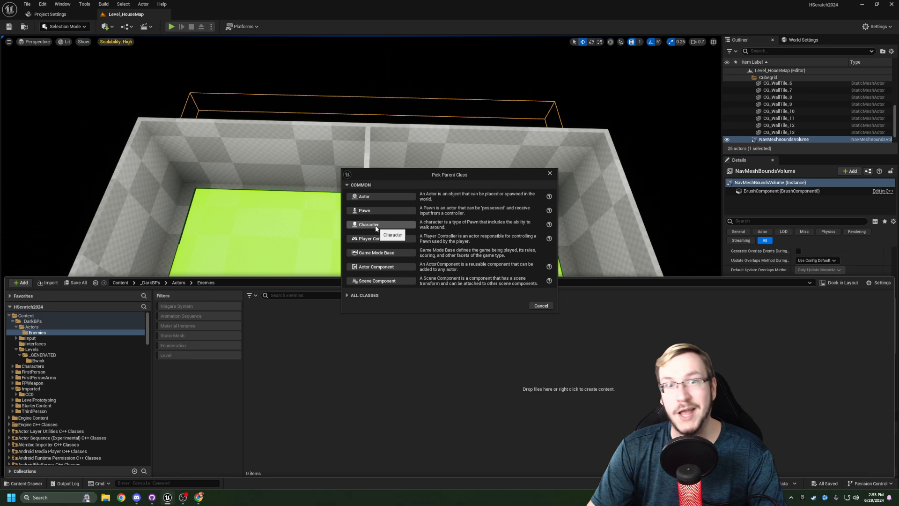
click(376, 226)
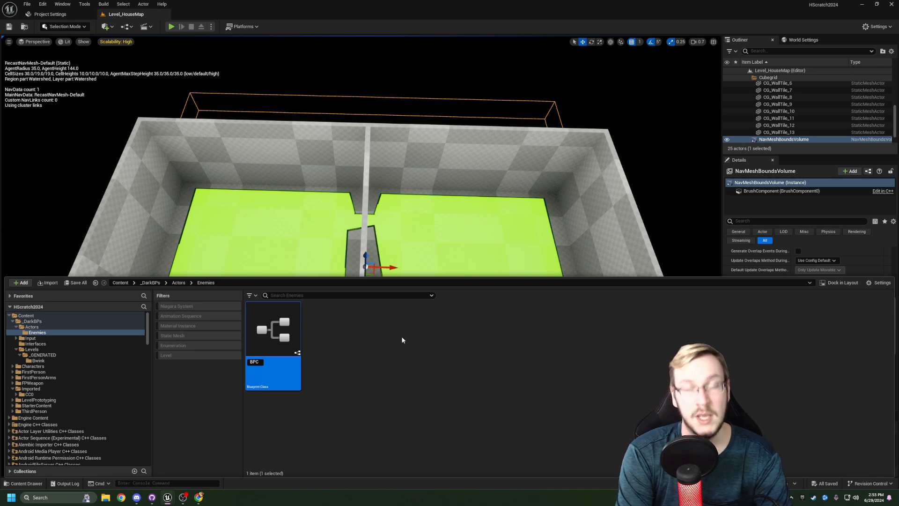
key(Return)
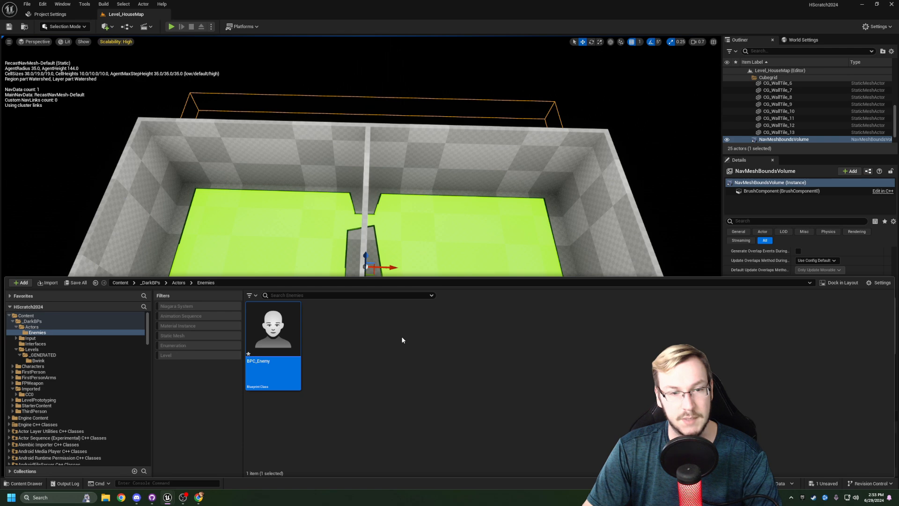
key(ctrl+s)
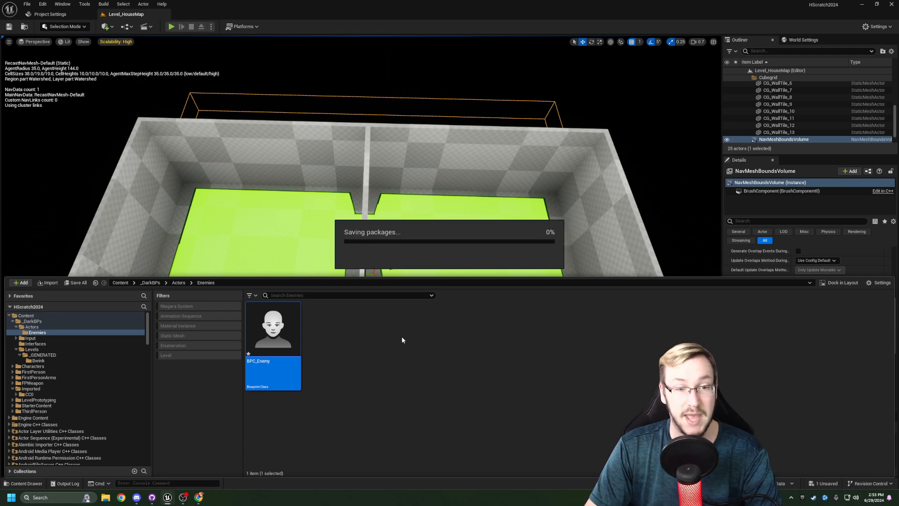
- Create a Blueprint Class in the Enemies folder with AIController as its parent class
click(402, 340)
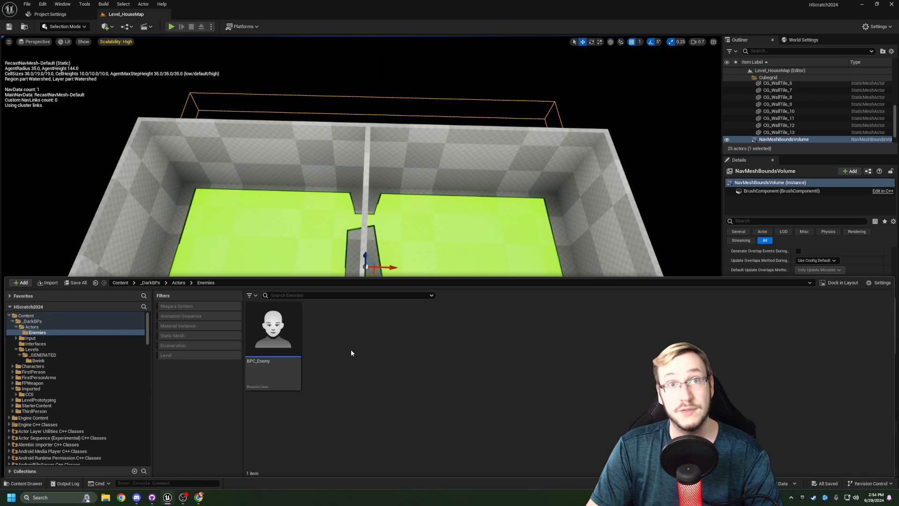
right_click(352, 353)
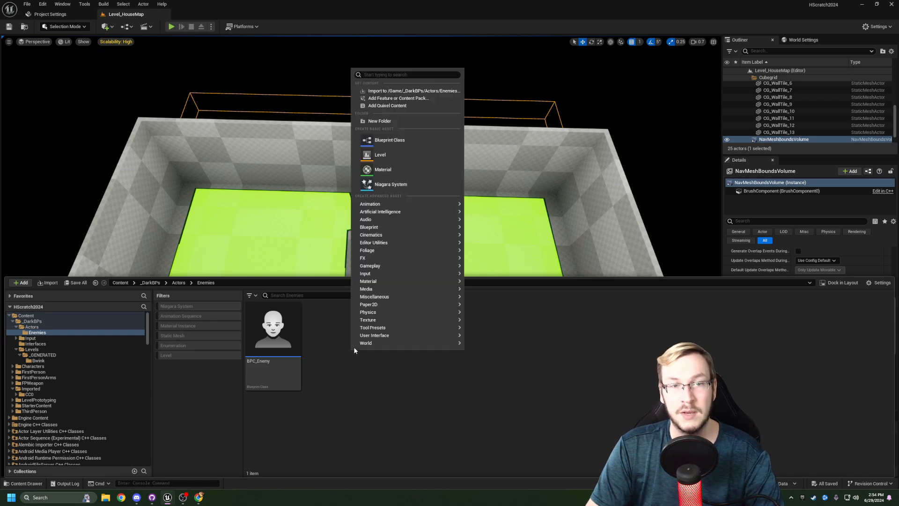
mouse_move(402, 212)
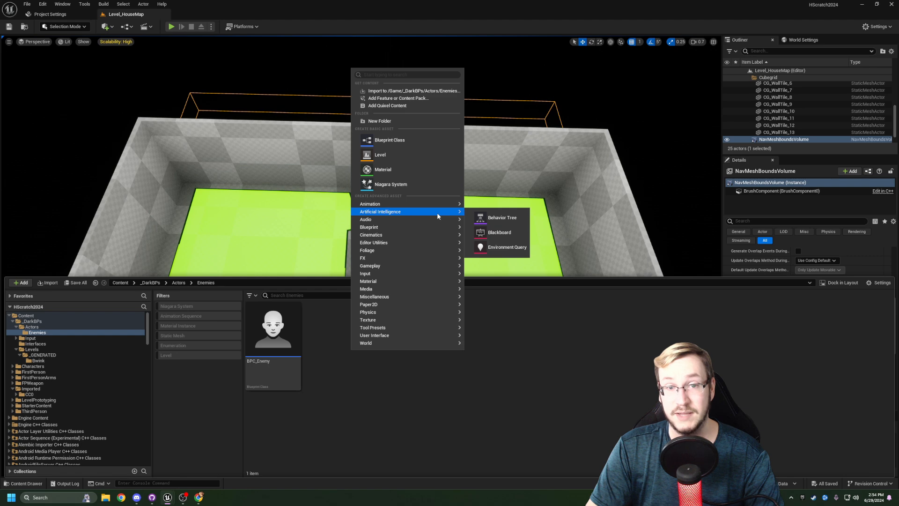
click(412, 142)
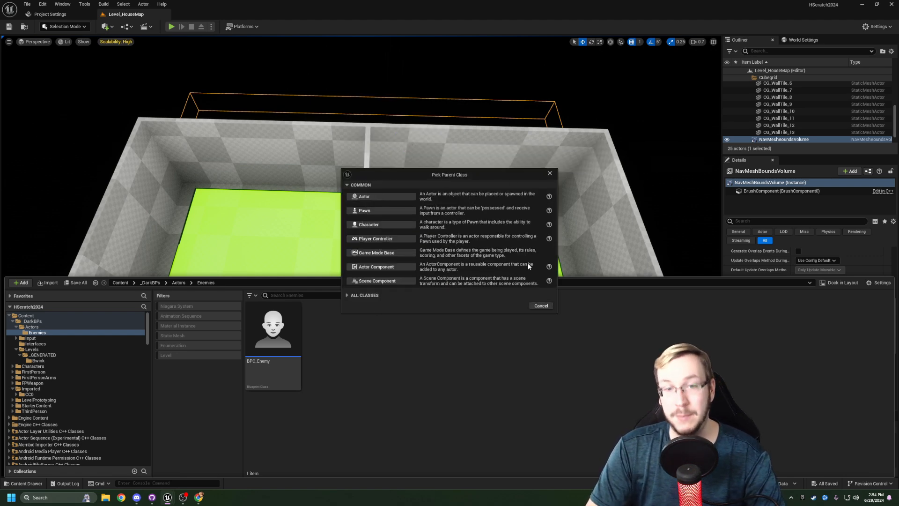
click(347, 295)
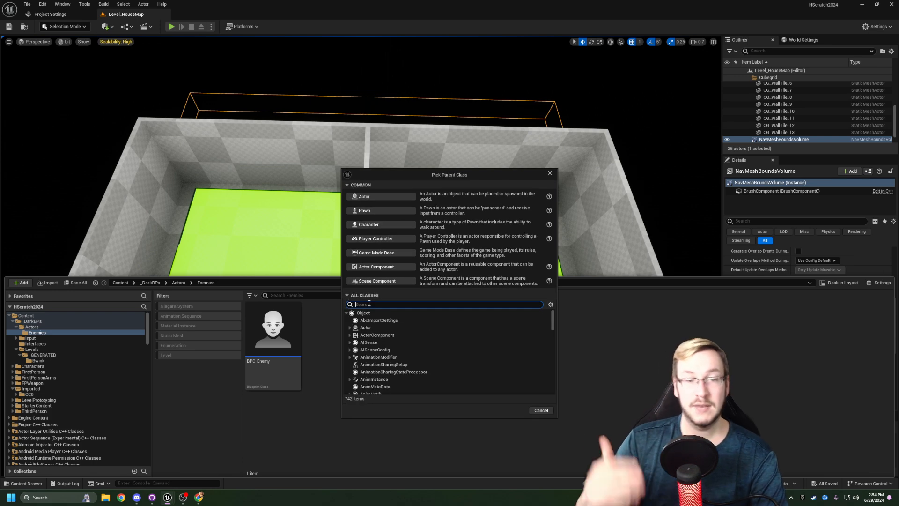
text(AI Controller)
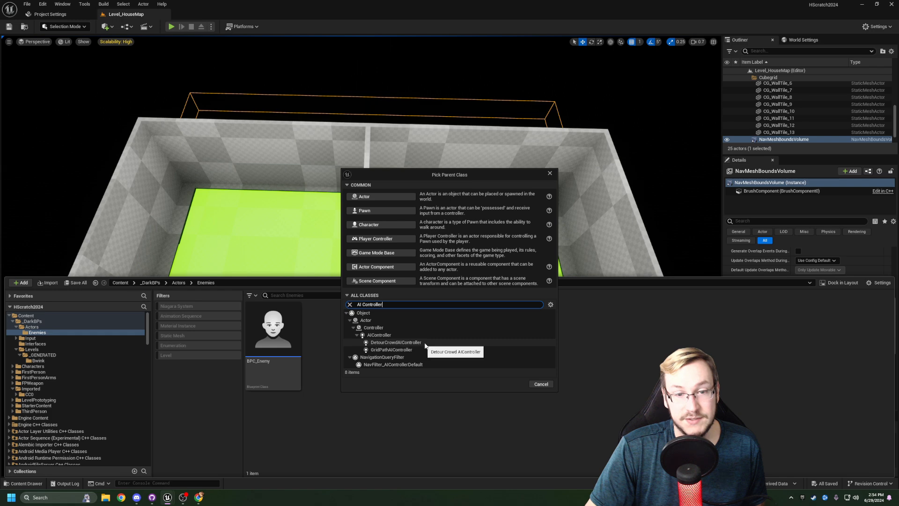
click(382, 335)
click(510, 385)
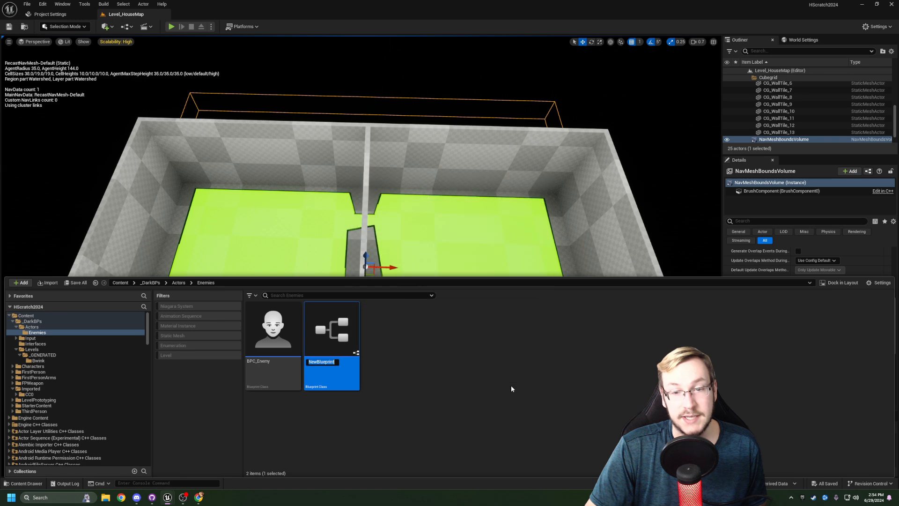
- Name the new AI controller blueprint AIC_Enemy and save it
text(AIC)
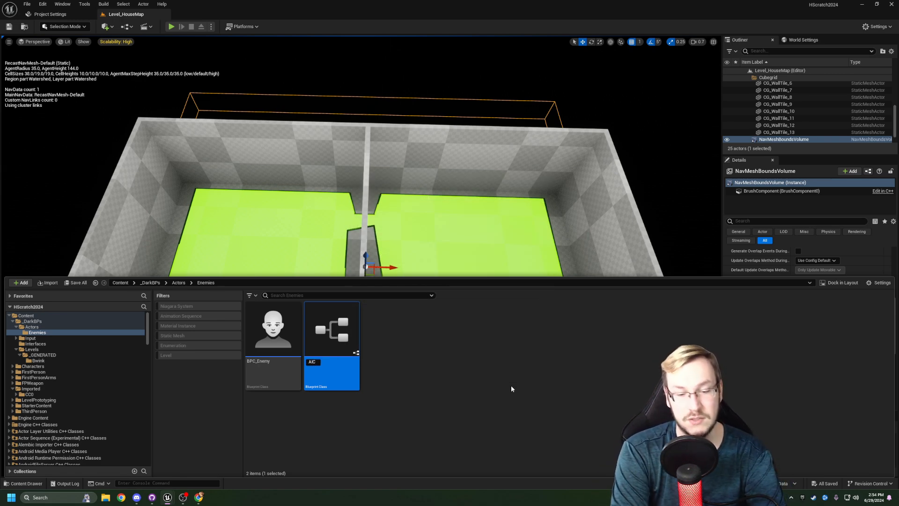
text(_Enemy)
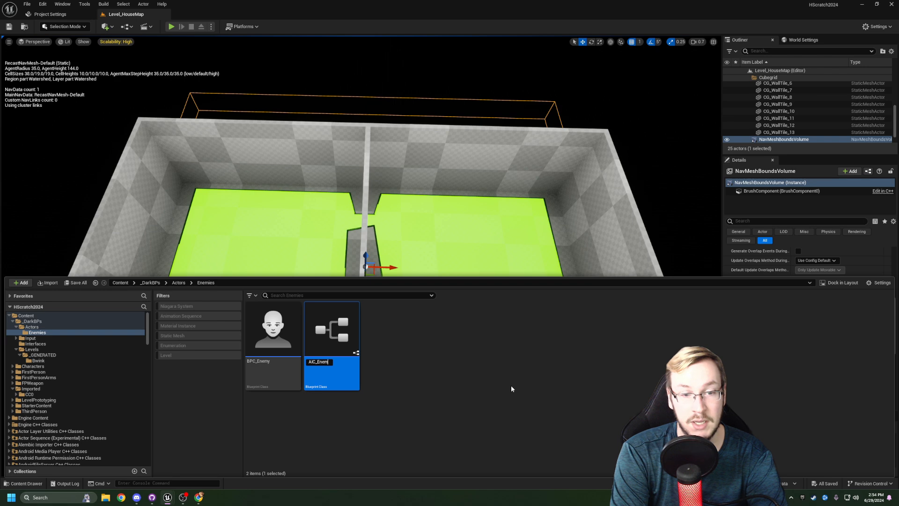
key(Return)
key(ctrl+s)
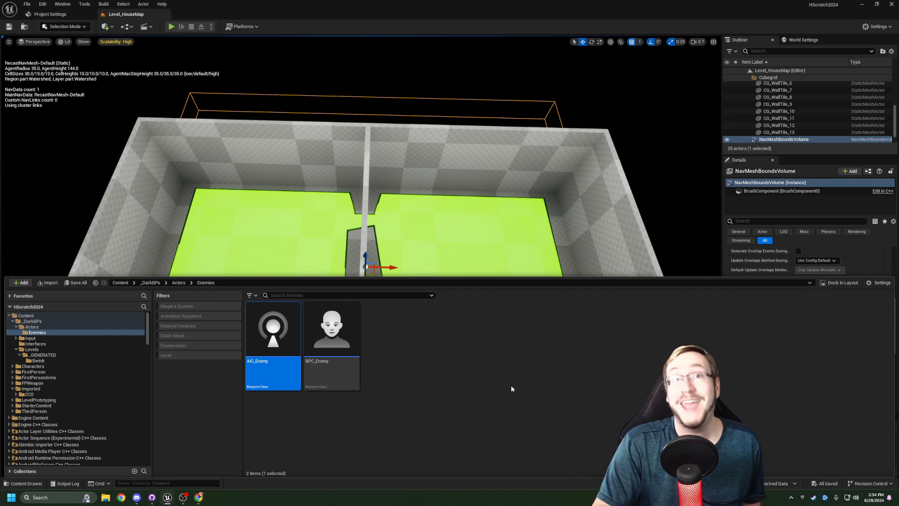
click(405, 361)
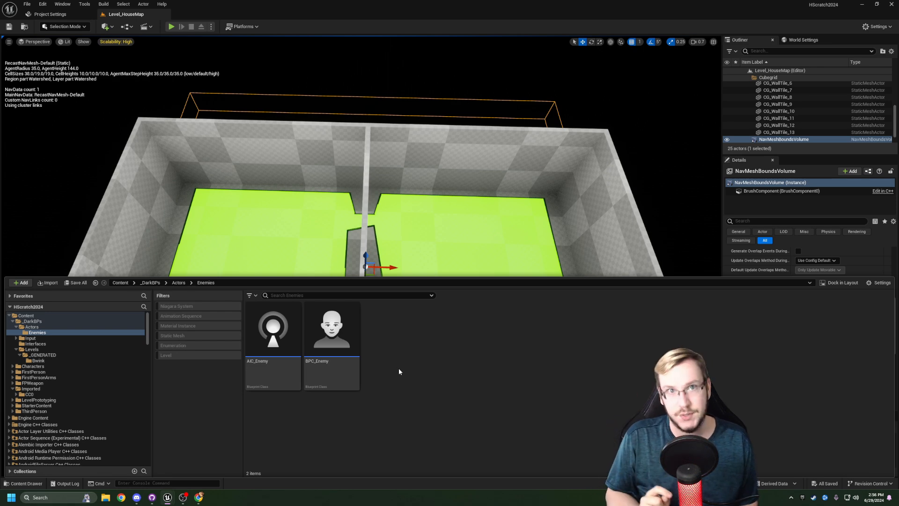
- Create a Behavior Tree asset named BT_Enemy in the Enemies folder
right_click(399, 371)
mouse_move(399, 365)
mouse_move(470, 230)
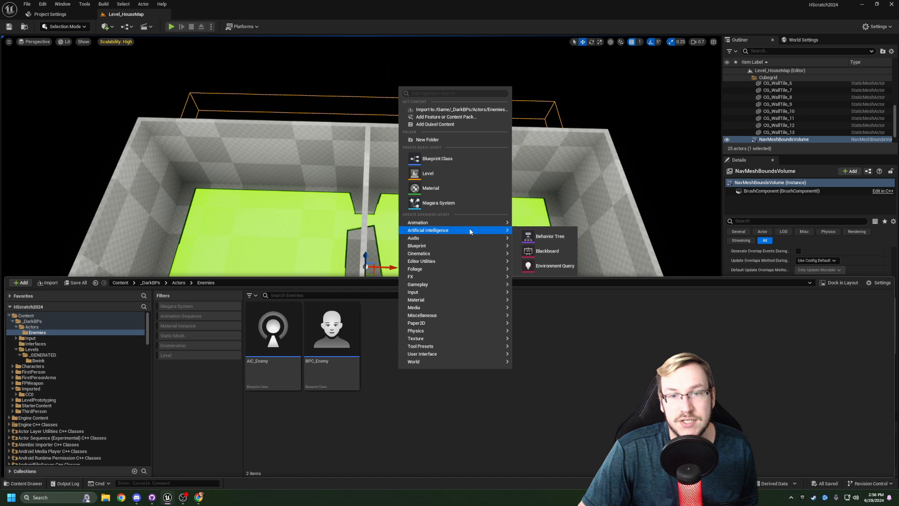
click(549, 237)
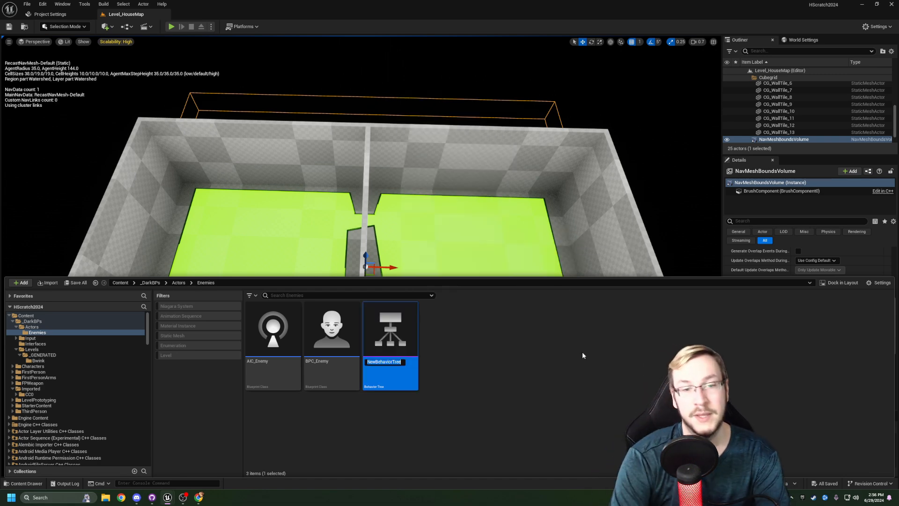
text(BT)
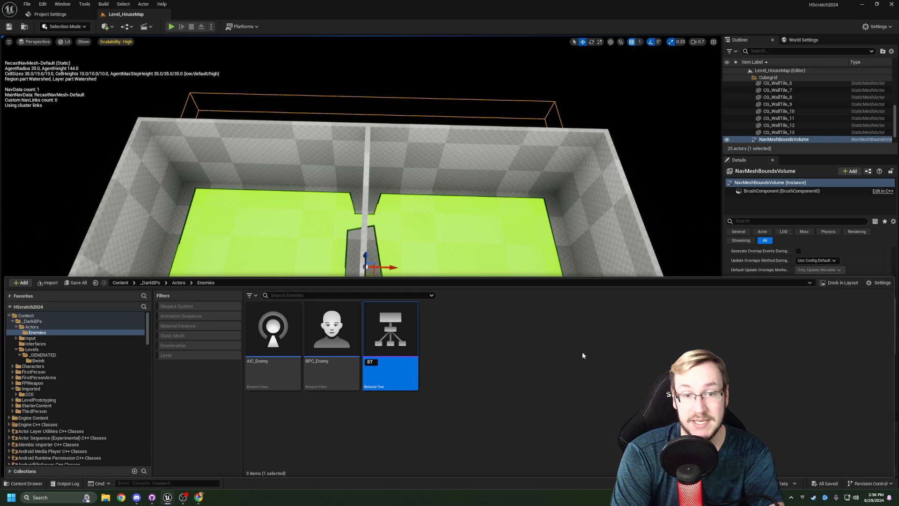
text(_Enemy)
key(Return)
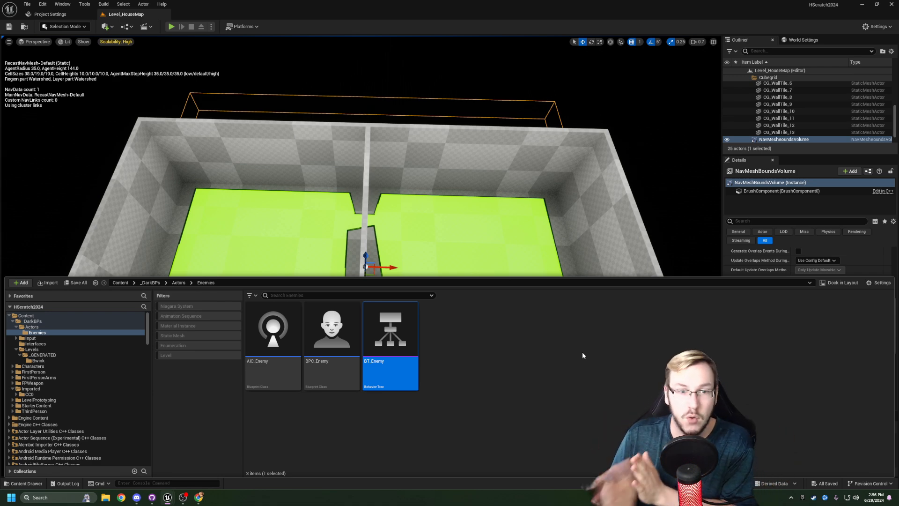
click(331, 375)
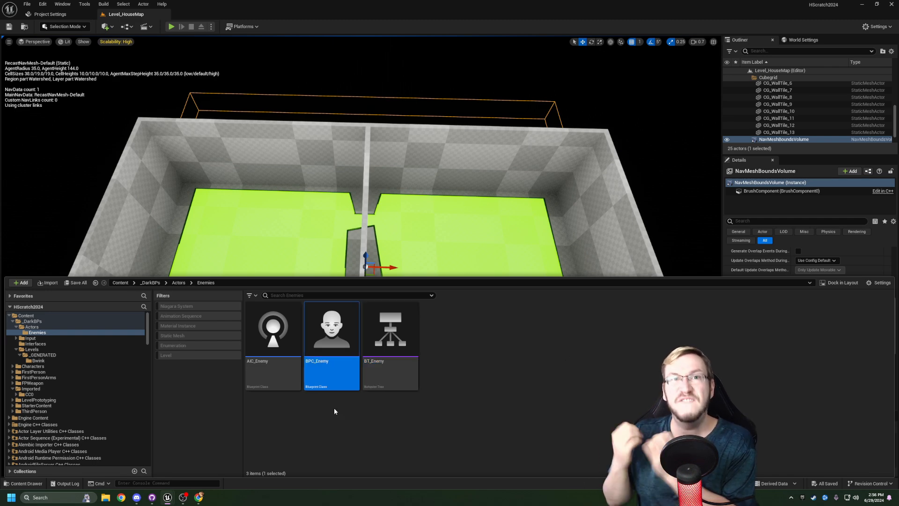
key(Left)
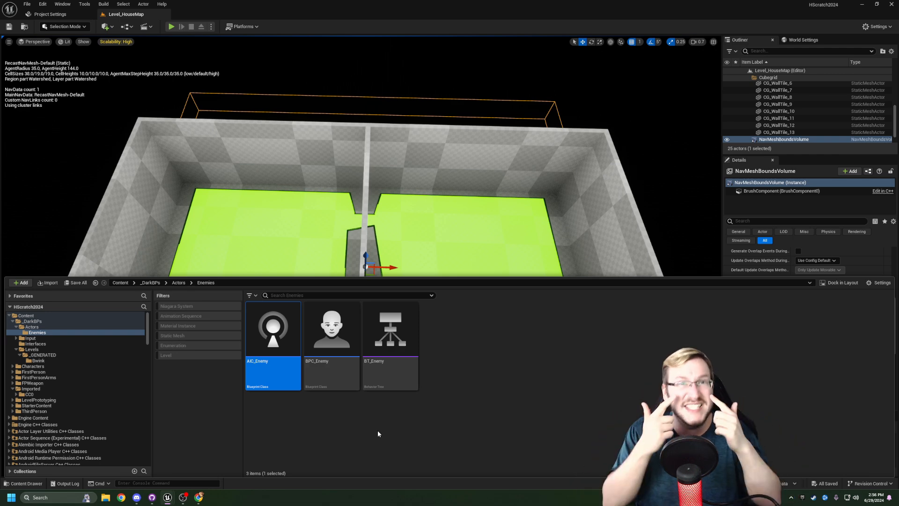
click(395, 379)
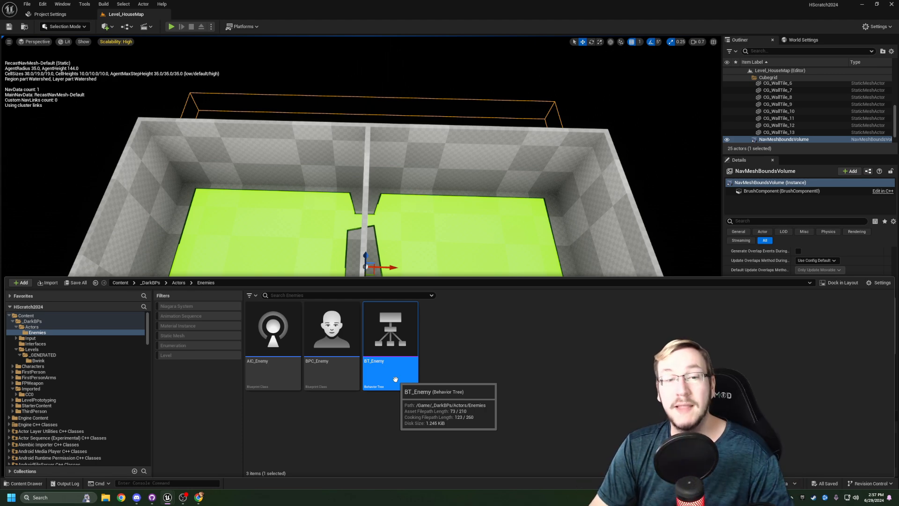
click(451, 364)
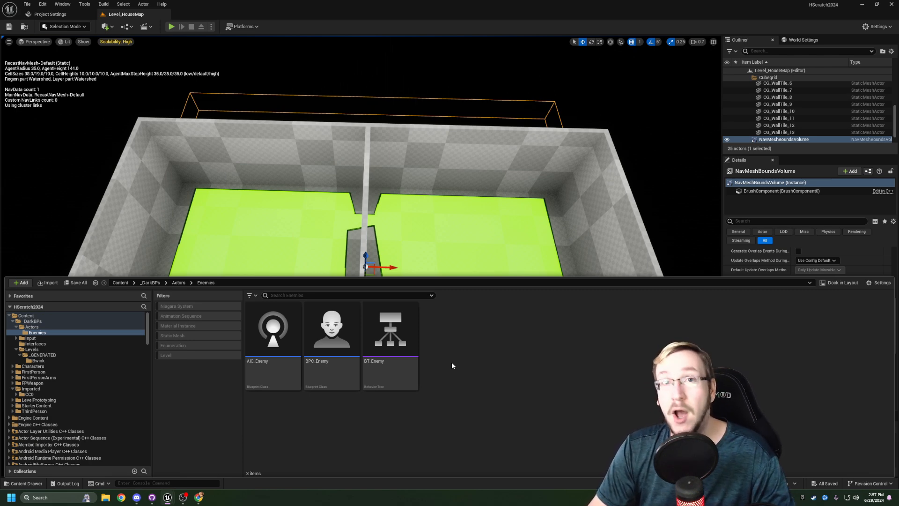
- Create a Blackboard asset named BB_Enemy in the Enemies folder, save it and return to the level view
right_click(452, 363)
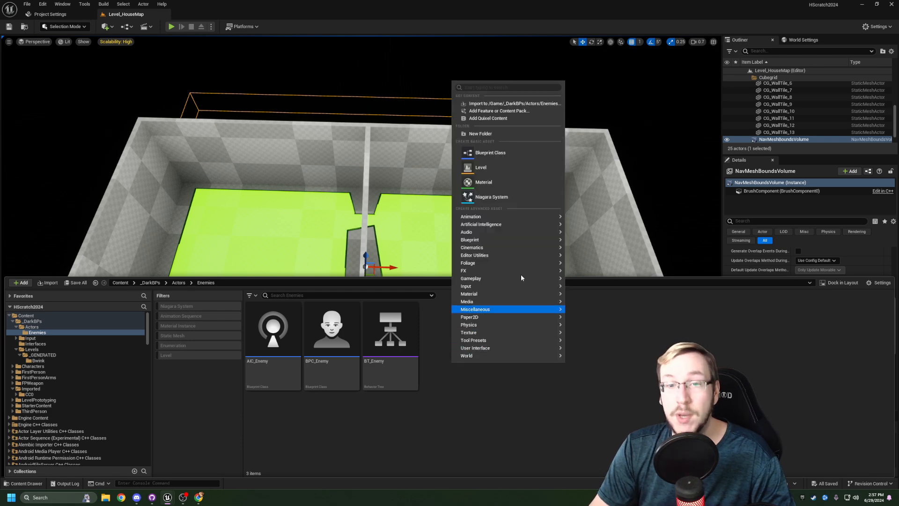
mouse_move(511, 225)
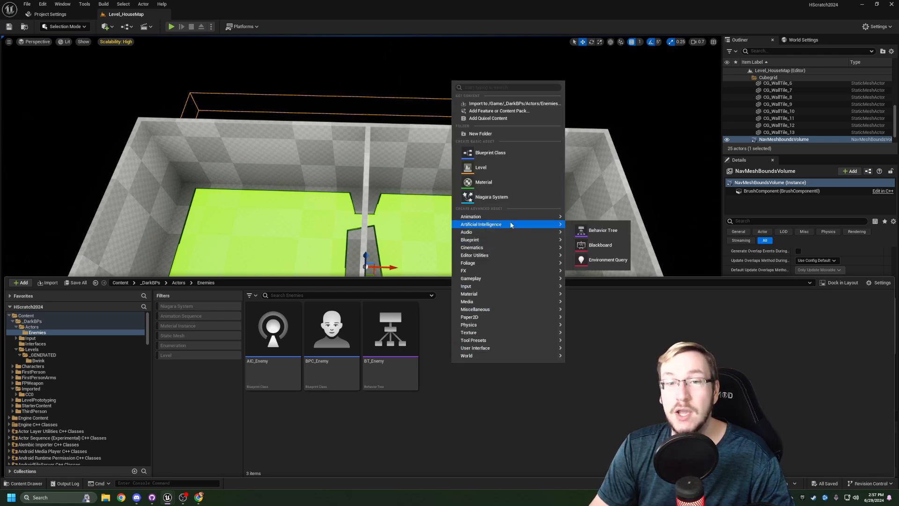
click(602, 246)
text(B)
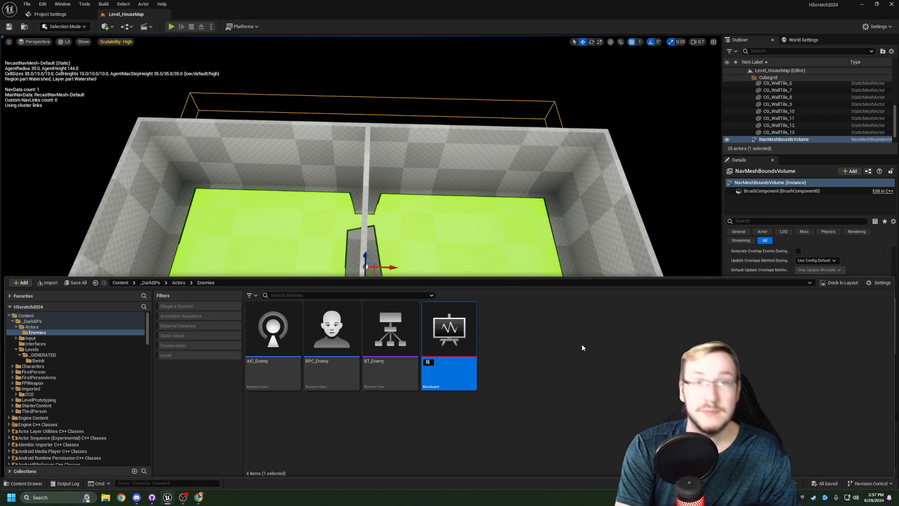
text(B_Enem)
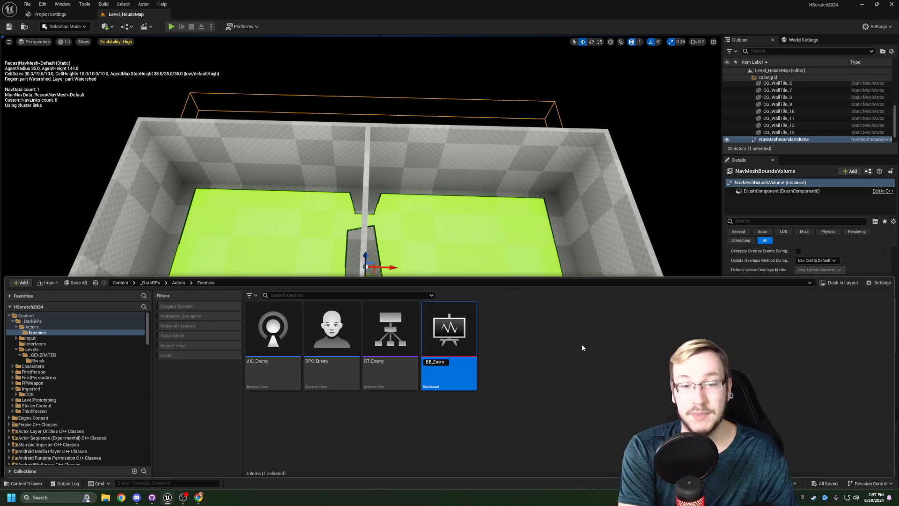
text(y)
key(Return)
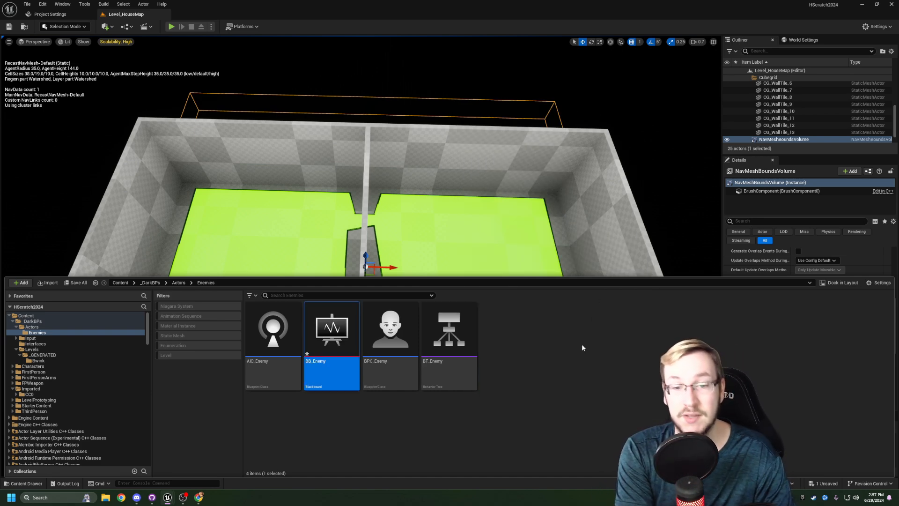
key(ctrl+s)
click(582, 345)
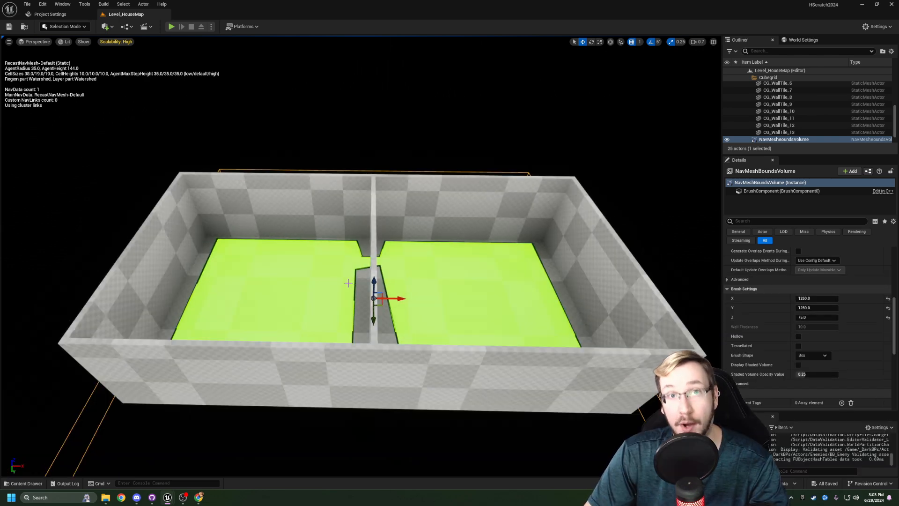
- Open the BPC_Enemy character blueprint from the Enemies folder for editing
key(ctrl+space)
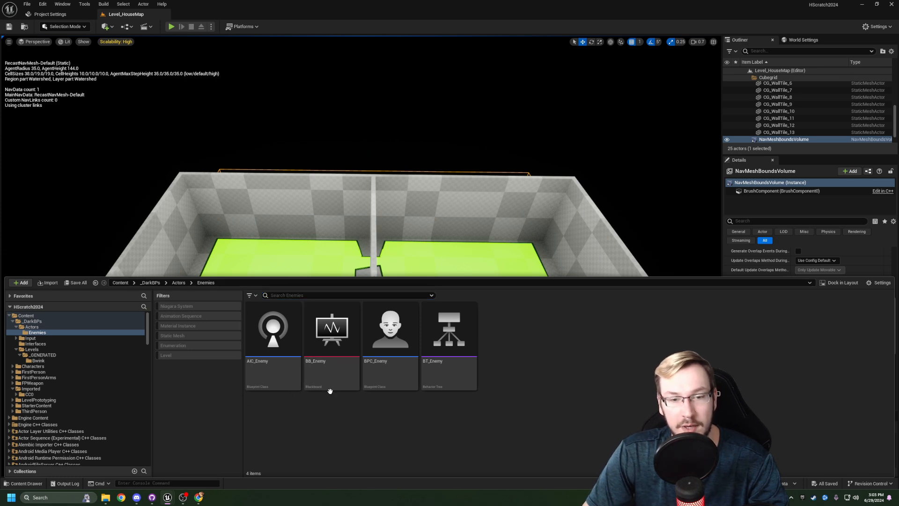
click(382, 385)
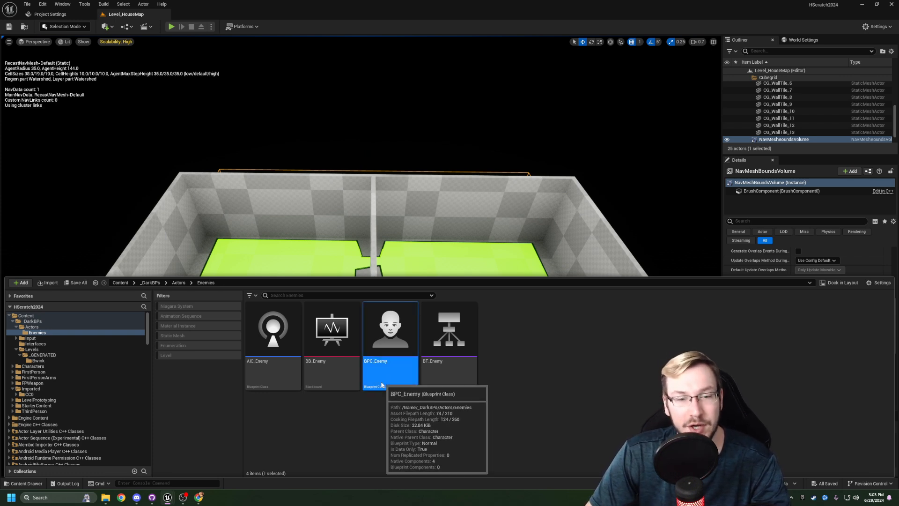
double_click(375, 383)
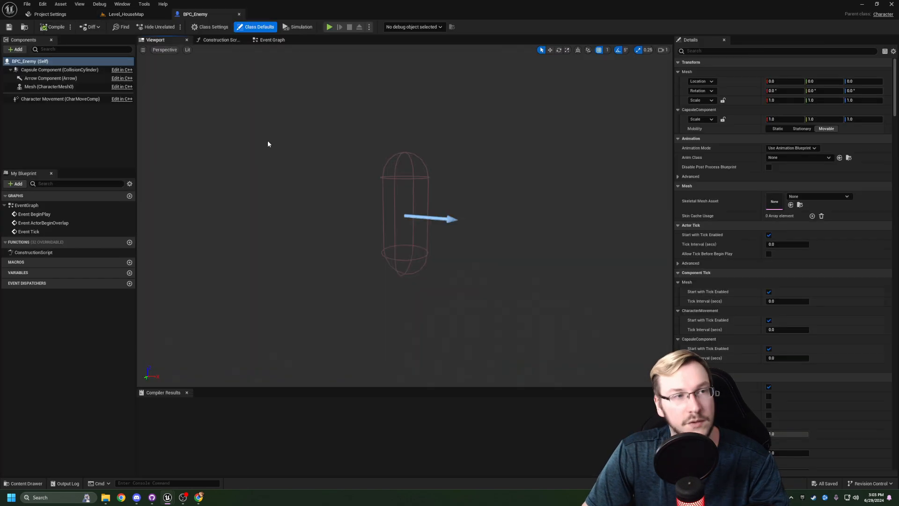
- Examine the enemy blueprint's capsule, arrow, mesh and character movement components
click(75, 72)
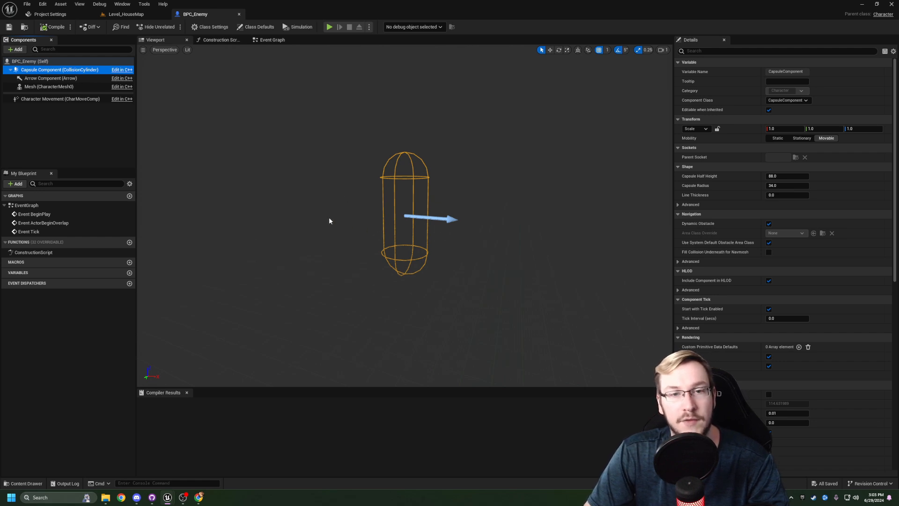
click(59, 78)
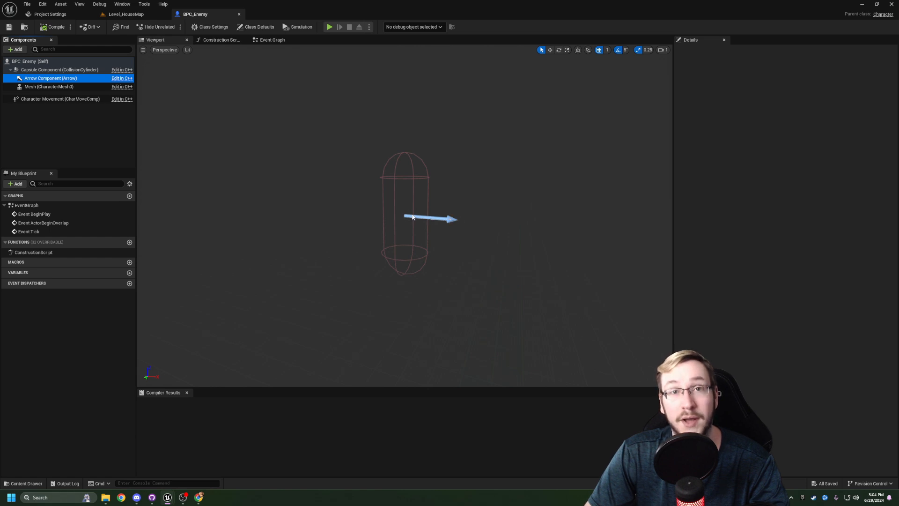
mouse_move(472, 225)
right_down()
mouse_move(464, 219)
mouse_move(472, 226)
right_up()
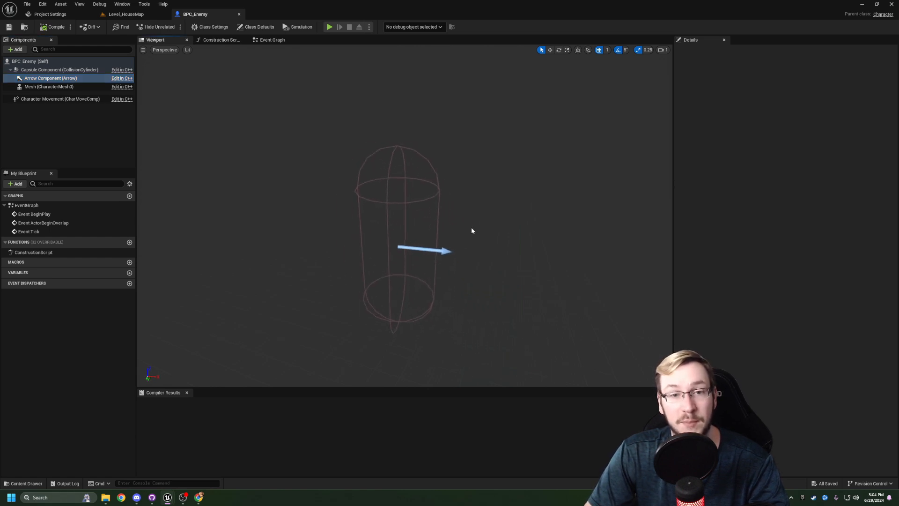
mouse_move(423, 247)
right_down()
mouse_move(413, 245)
mouse_move(423, 246)
right_up()
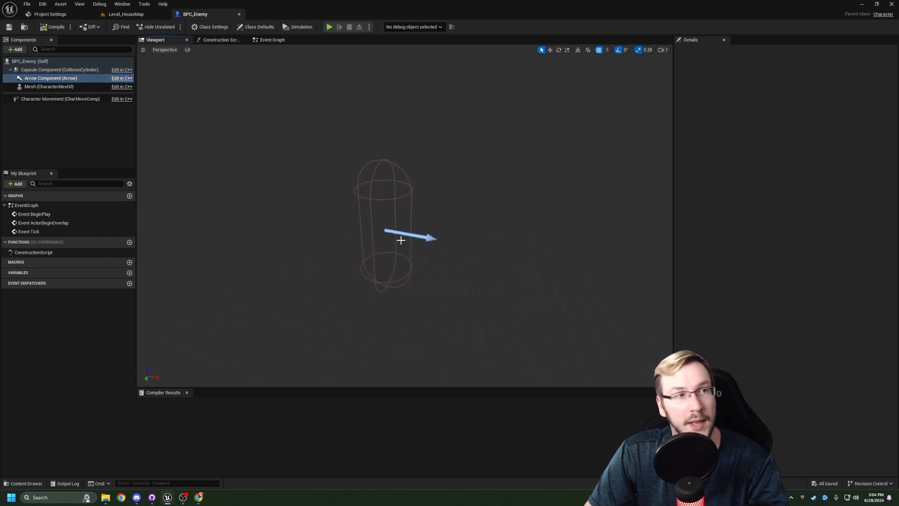
click(49, 86)
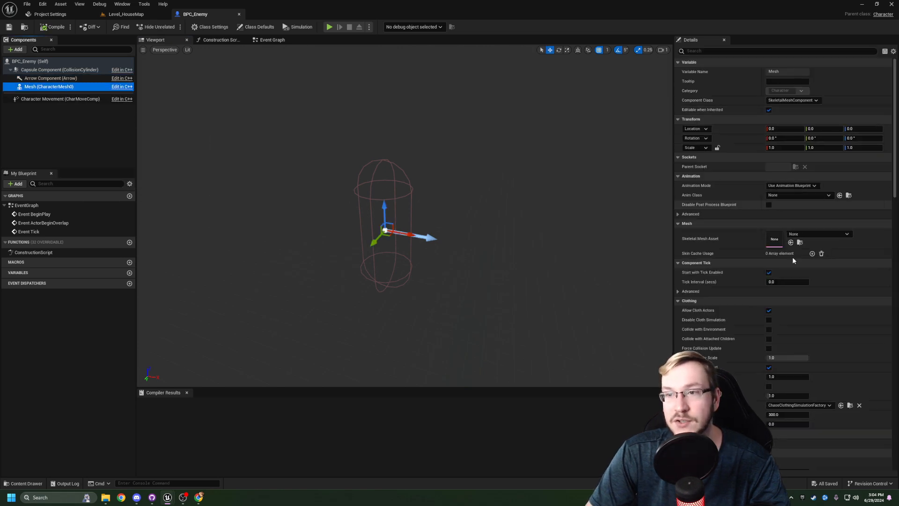
click(69, 100)
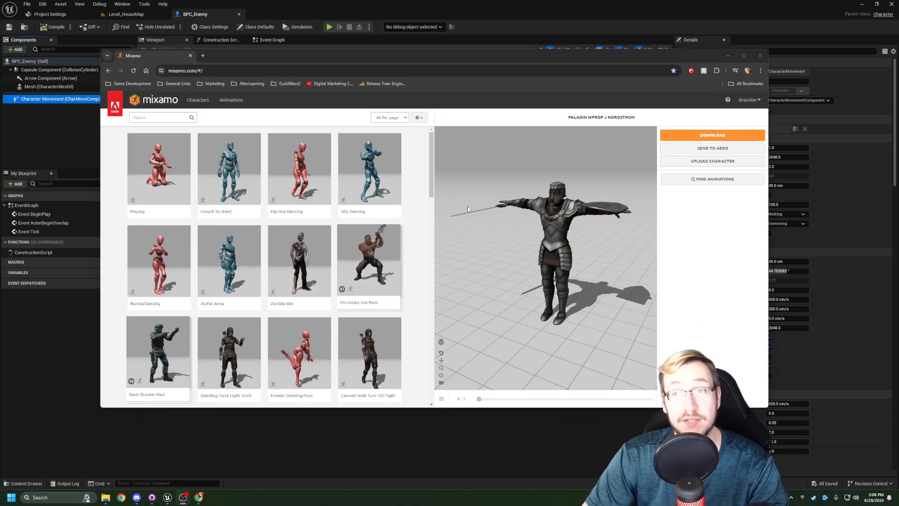
- Search the Mixamo character library for "Zombie"
mouse_move(430, 153)
mouse_down()
mouse_move(440, 188)
mouse_move(429, 143)
mouse_up()
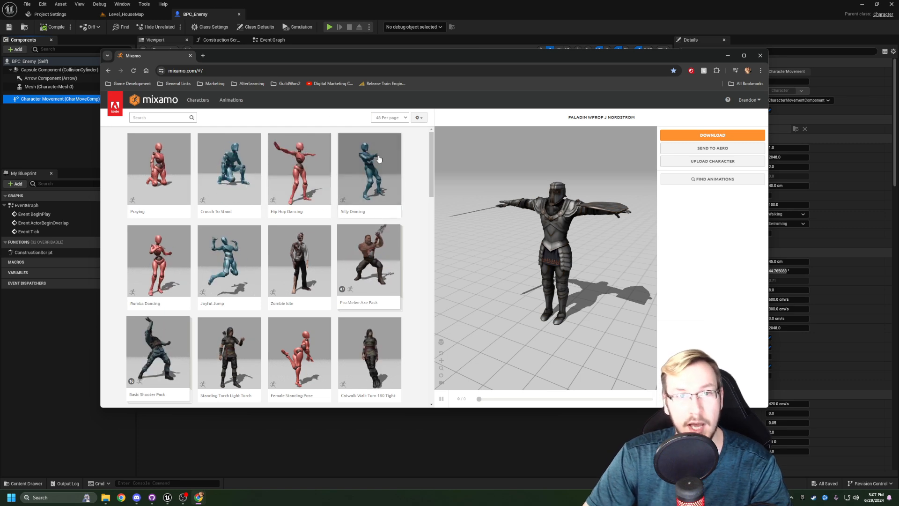
drag(430, 163, 429, 162)
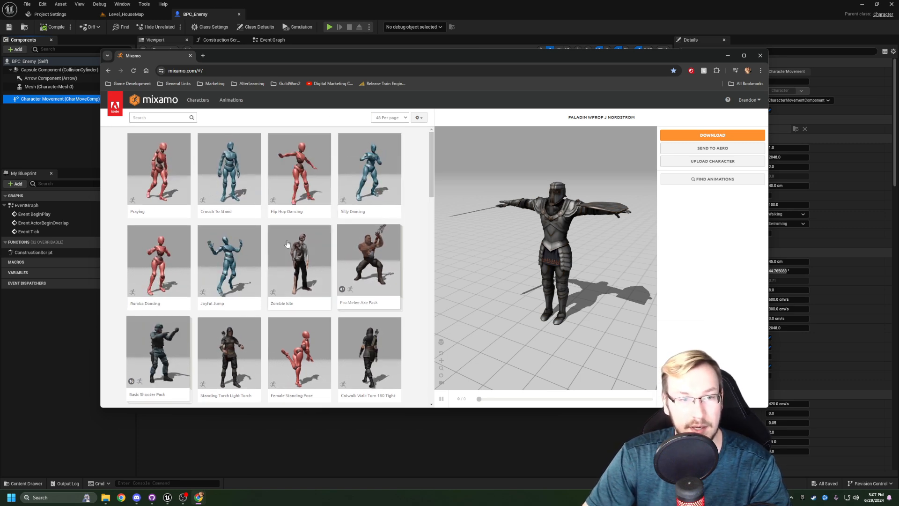
click(198, 101)
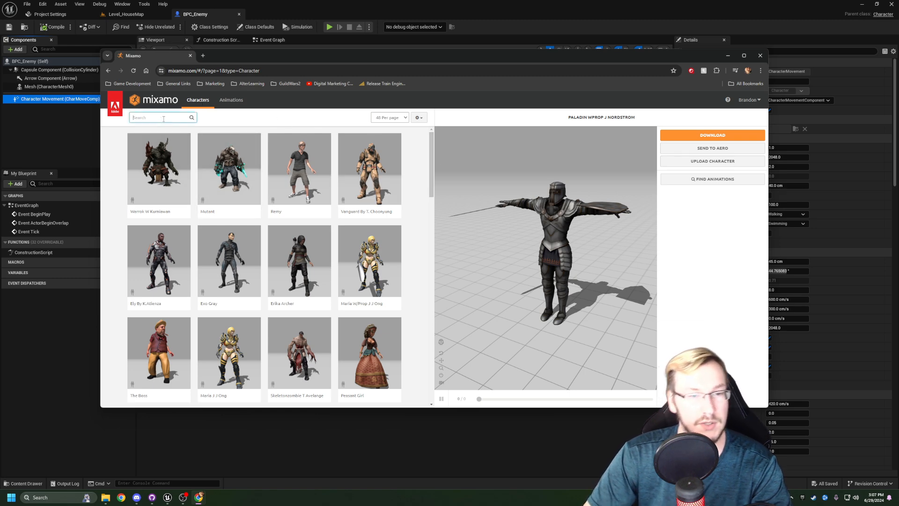
text(Zom)
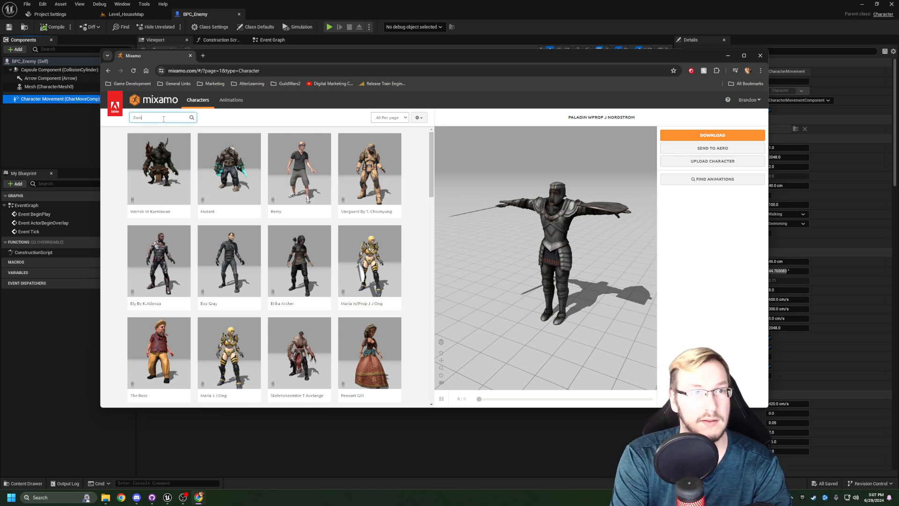
text(bie)
key(Return)
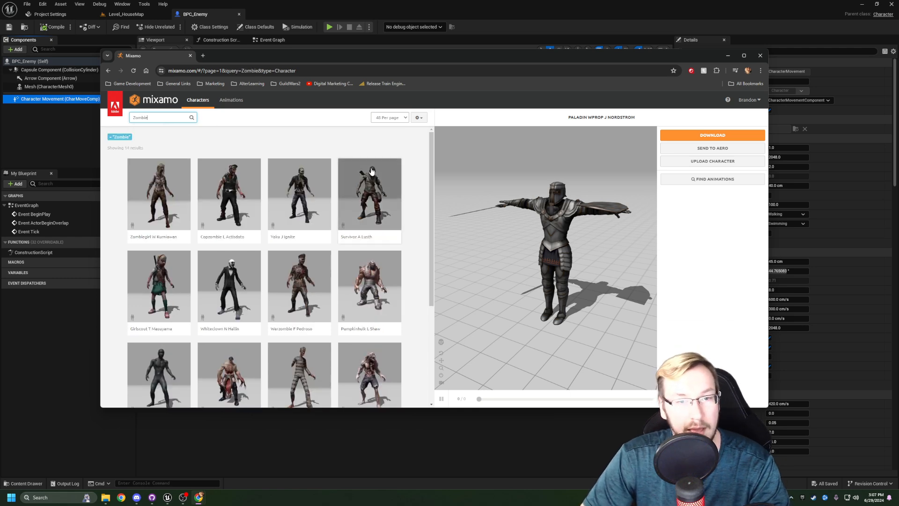
- Load the Parasite L Starkie character from the zombie results in place of the current Paladin and inspect its preview
drag(432, 204, 432, 275)
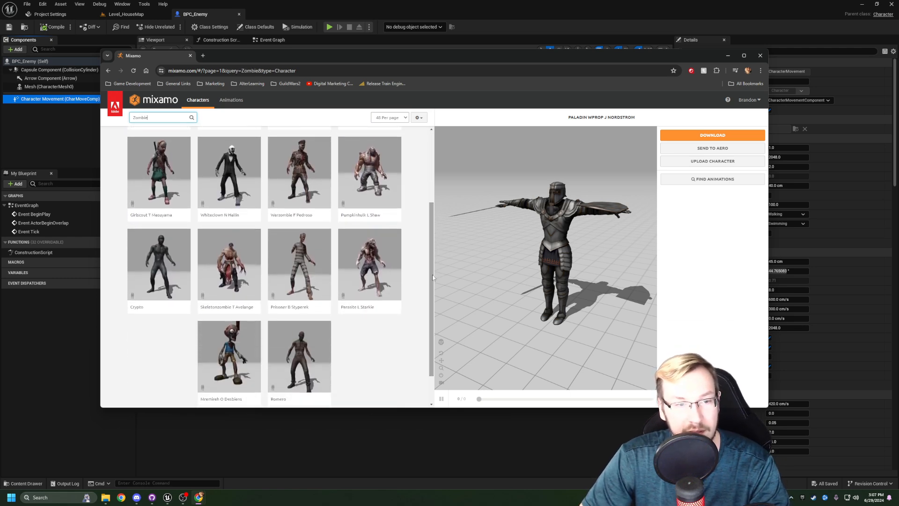
click(375, 261)
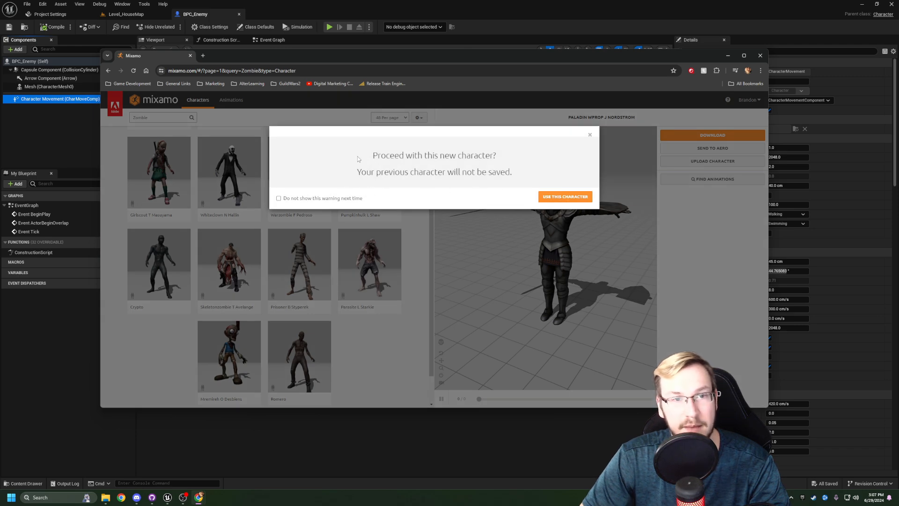
click(553, 197)
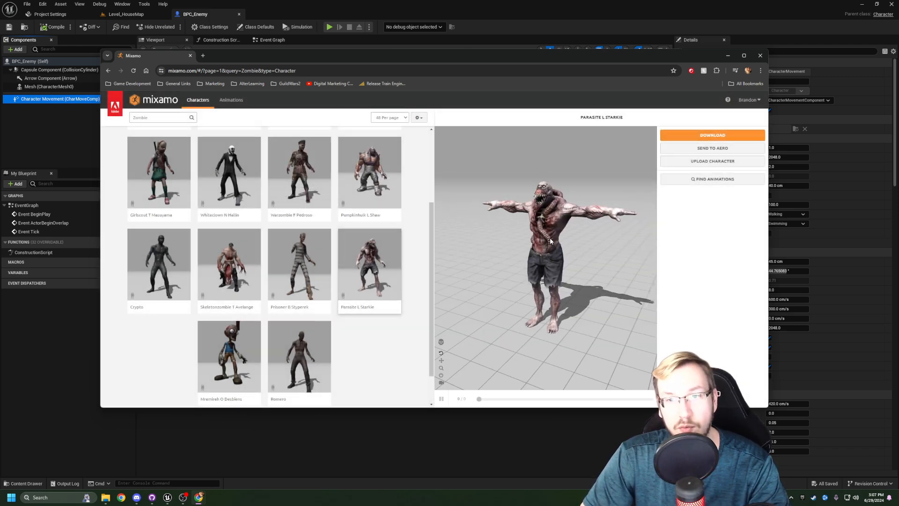
mouse_move(542, 242)
mouse_down()
mouse_move(634, 239)
mouse_move(502, 242)
mouse_move(539, 244)
mouse_up()
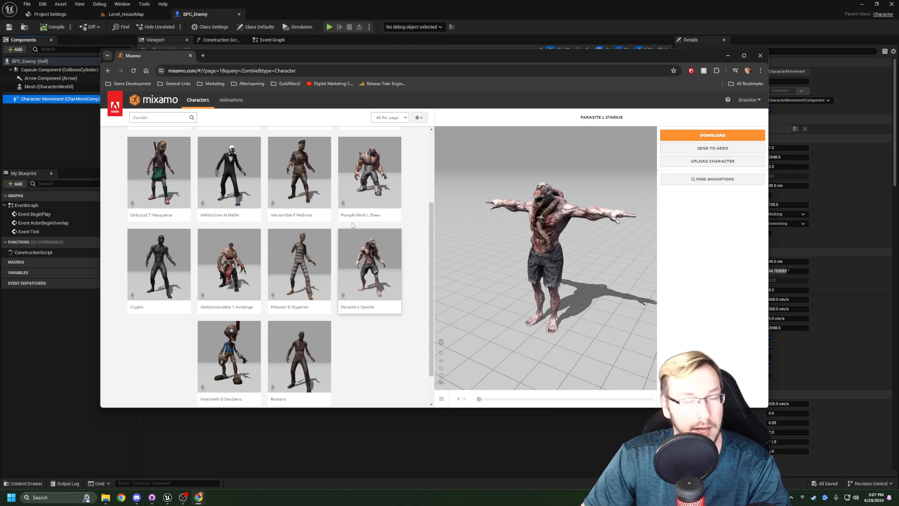
scroll(348, 220, up, 3)
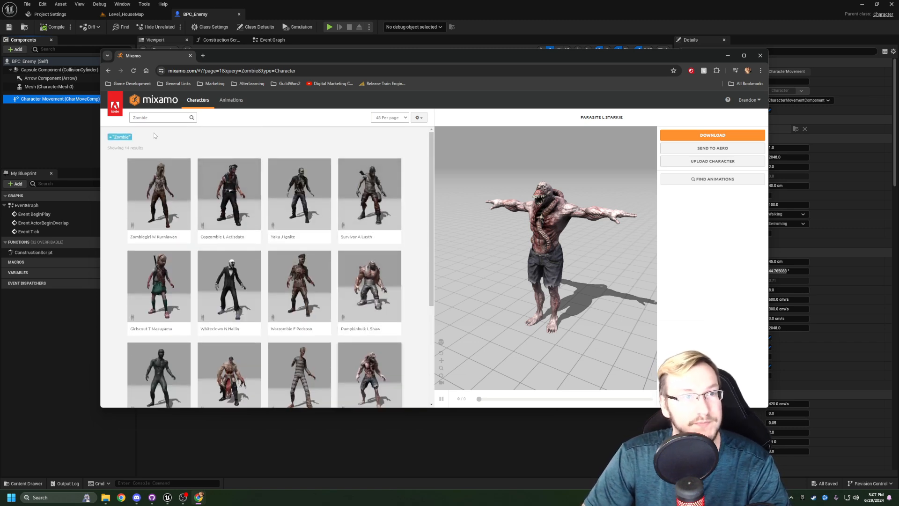
drag(545, 230, 545, 228)
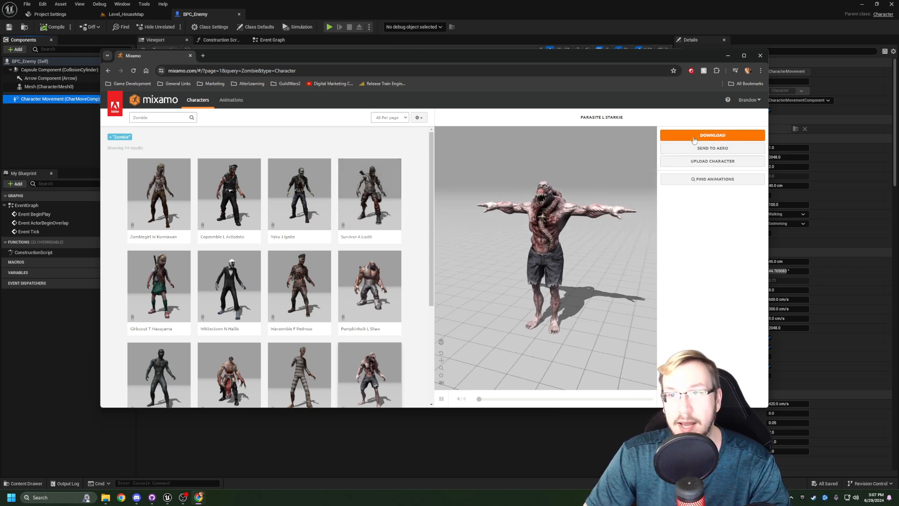
- Download the Parasite L Starkie character in FBX Binary format with the T-pose
click(683, 137)
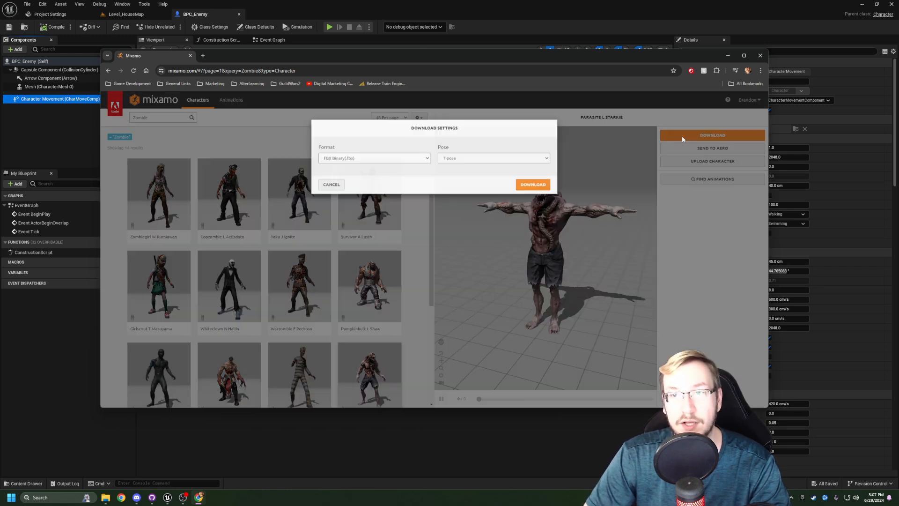
click(344, 168)
click(337, 170)
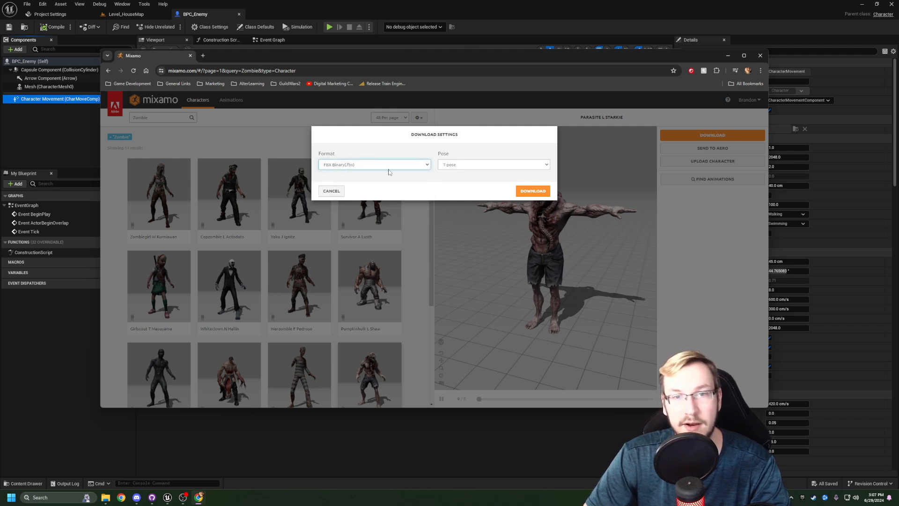
click(505, 167)
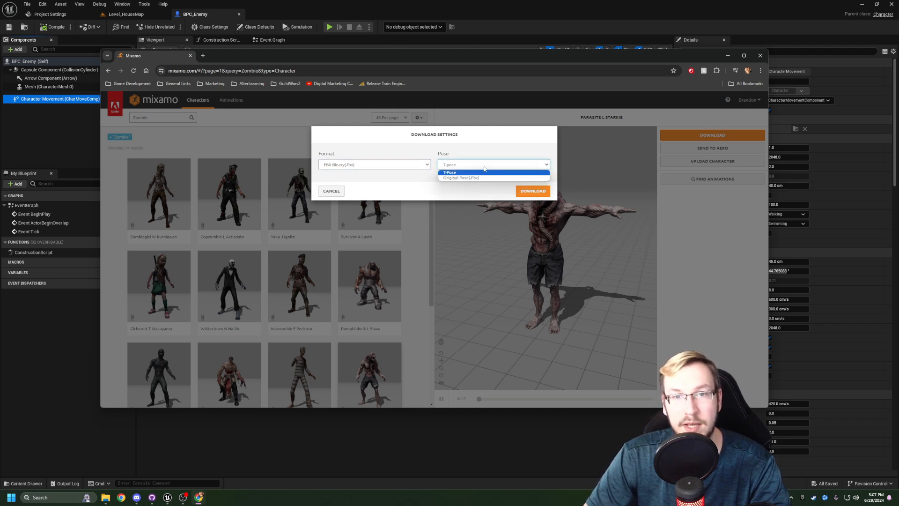
click(485, 167)
click(534, 192)
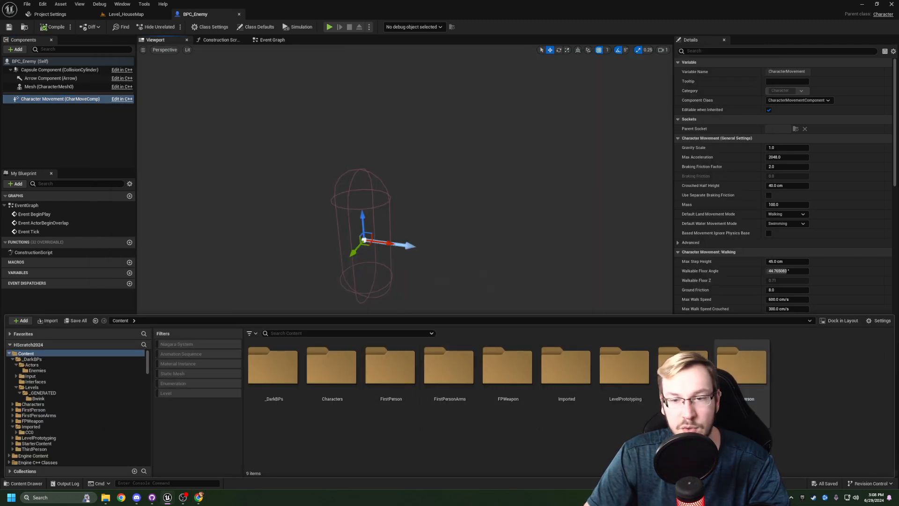
- In Unreal Engine, create a folder named Mixamo inside Imported/CC0 and open it
double_click(566, 383)
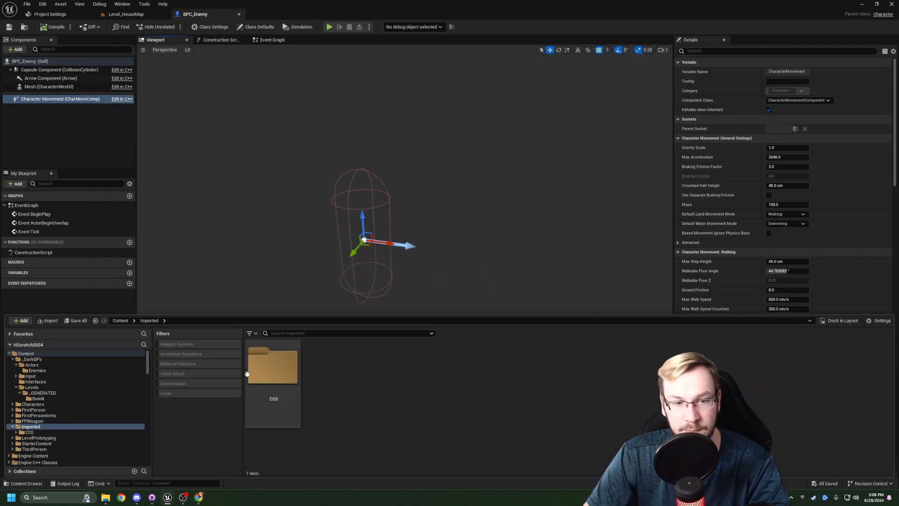
double_click(271, 373)
right_click(362, 386)
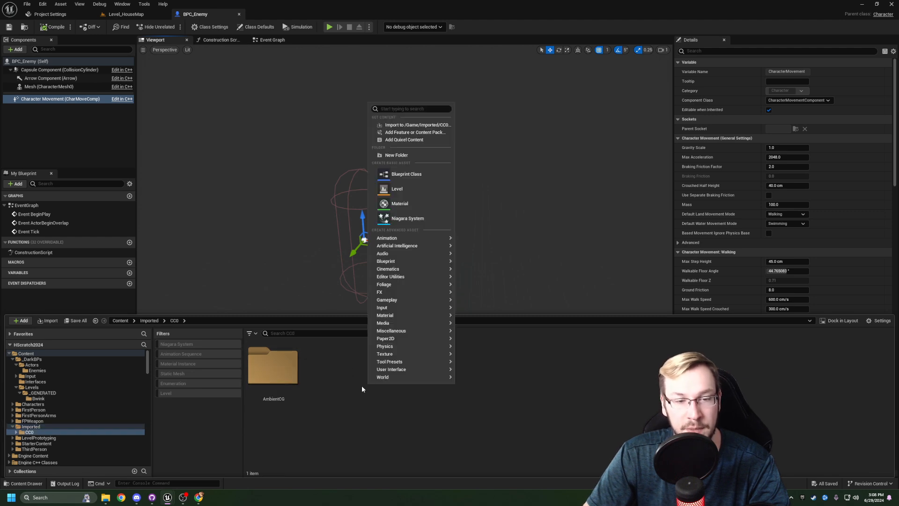
click(407, 157)
text(Mixa)
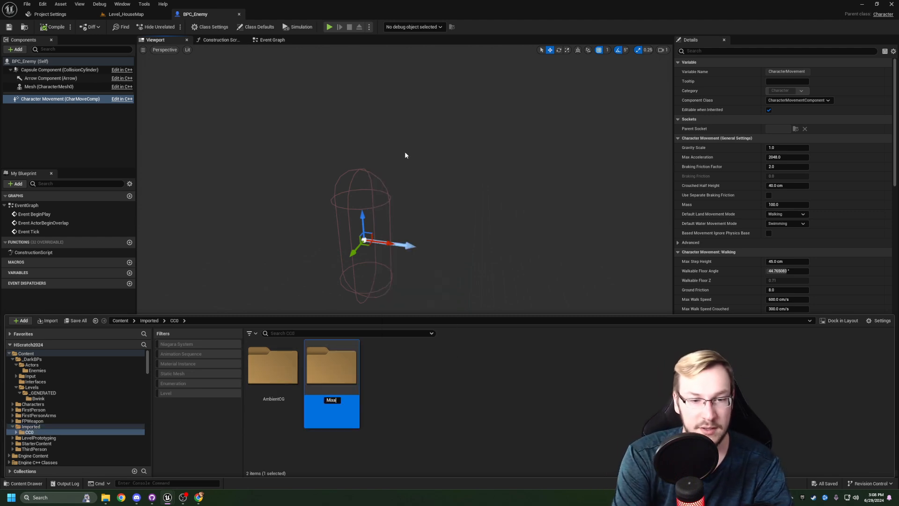
key(Return)
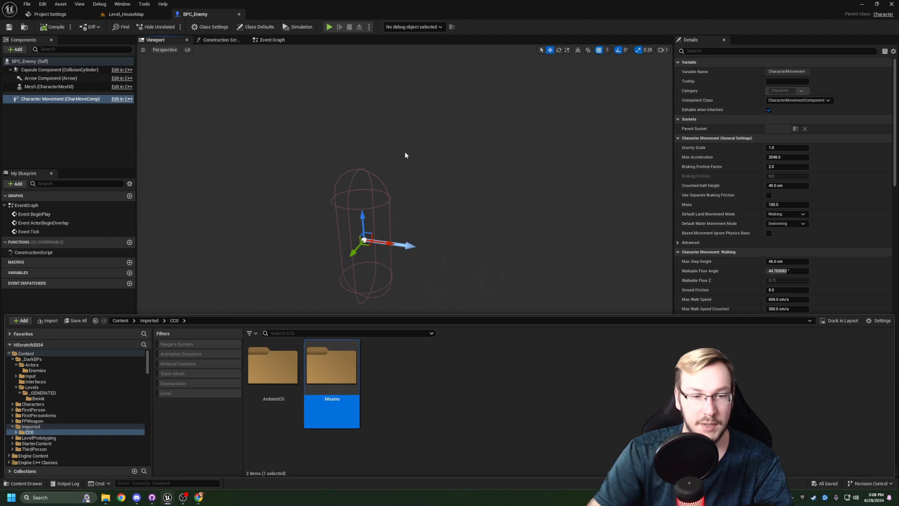
double_click(325, 365)
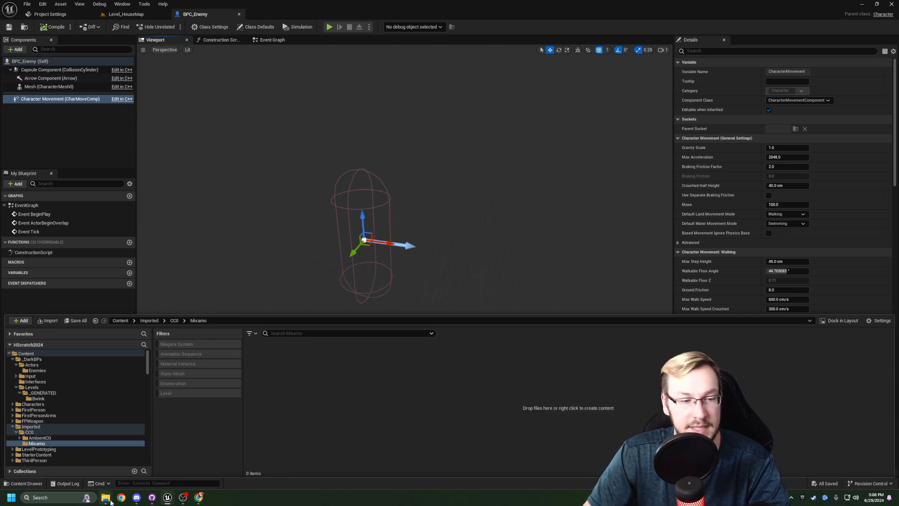
- Import the Parasite L Starkie.fbx file from the desktop into the Mixamo folder with the default skeletal mesh options, then dismiss the message log
mouse_move(106, 500)
click(138, 459)
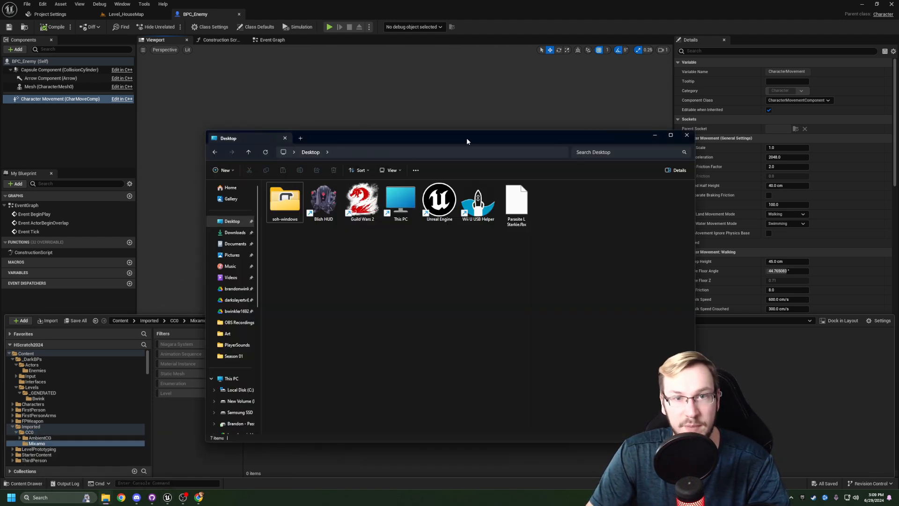
drag(467, 141, 302, 64)
drag(339, 121, 623, 369)
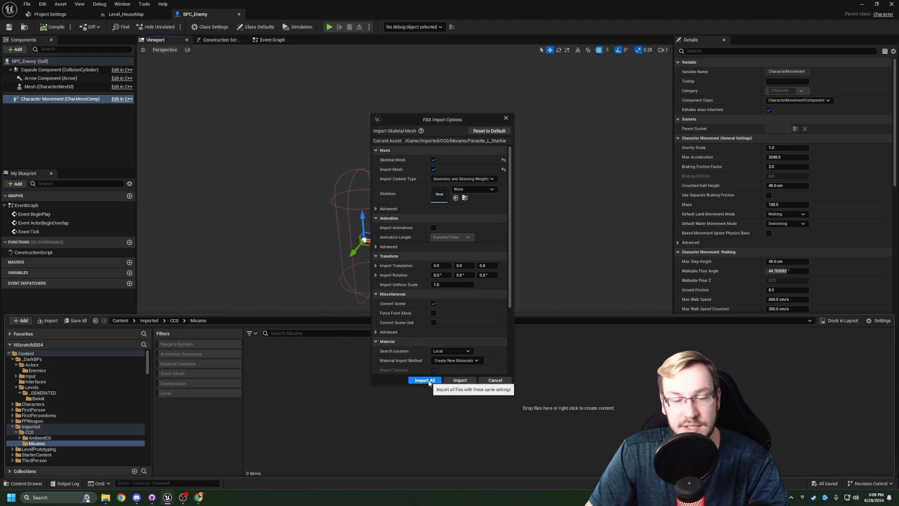
click(428, 381)
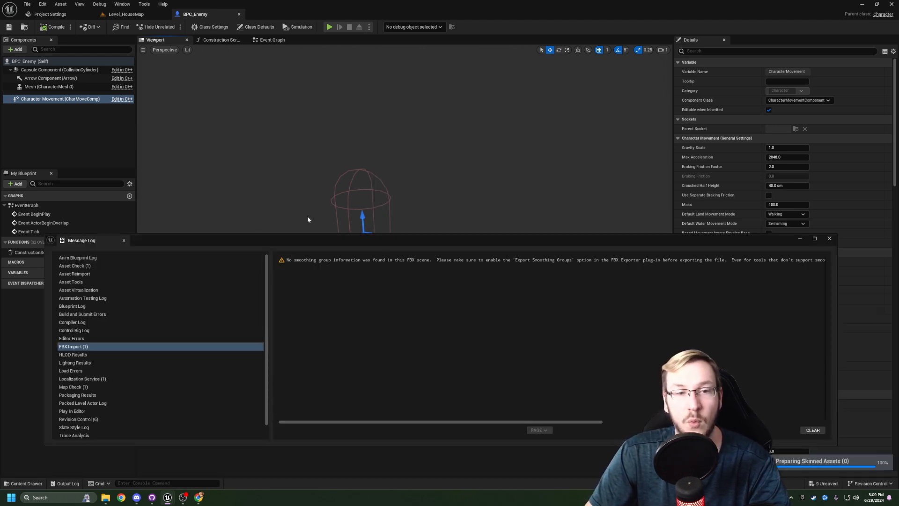
click(830, 239)
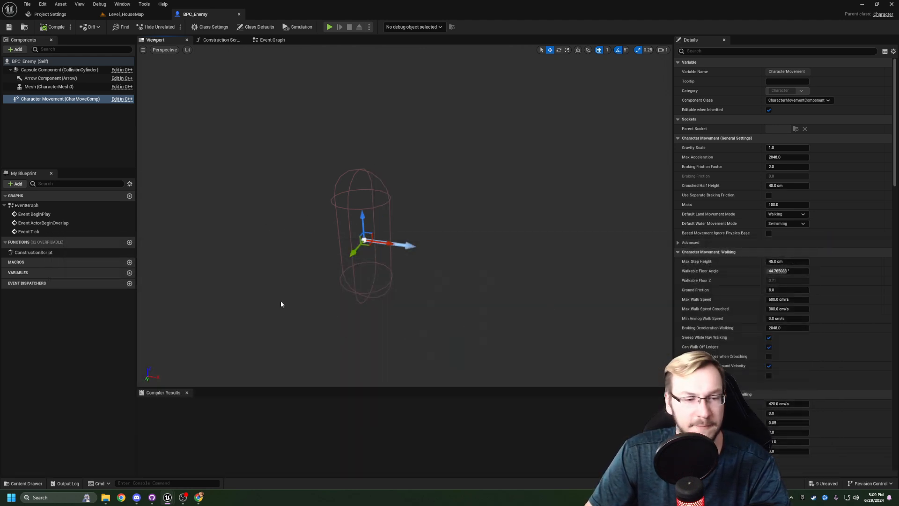
- Review the imported Parasite assets in the Mixamo folder and save everything
key(ctrl+space)
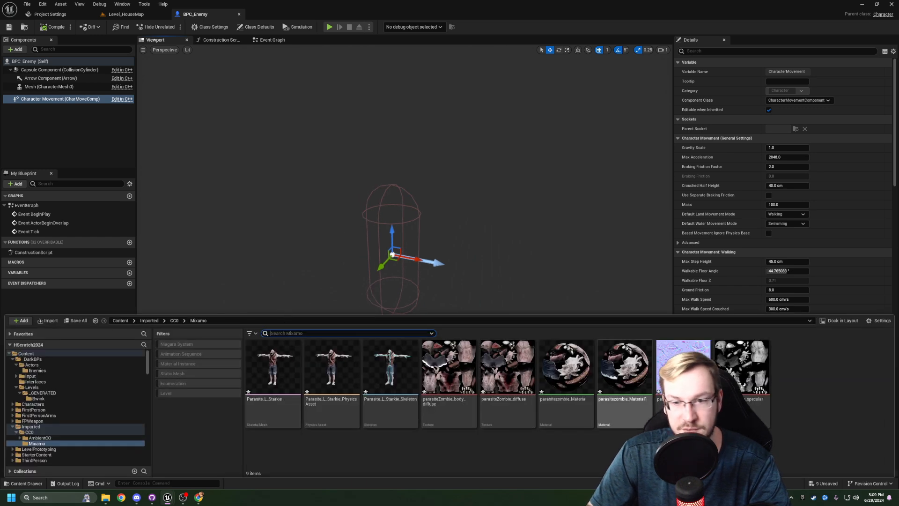
drag(395, 259, 380, 250)
key(ctrl+space)
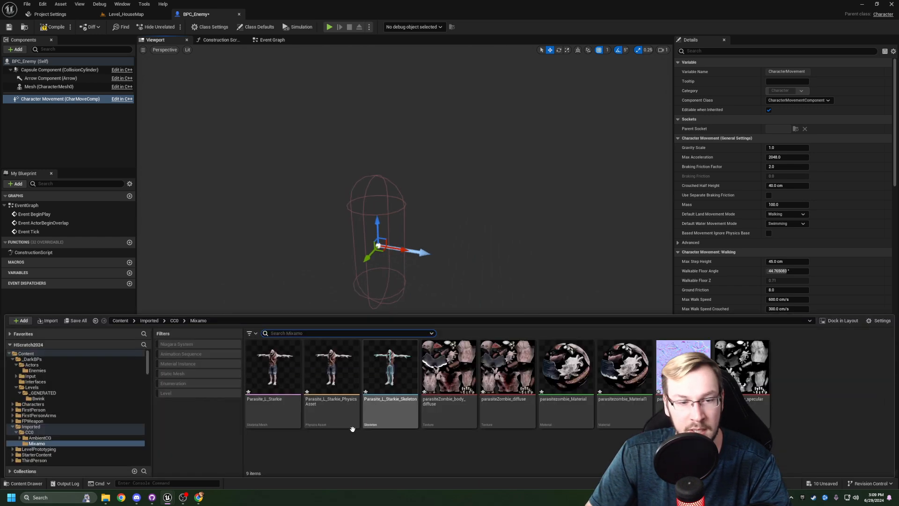
click(312, 453)
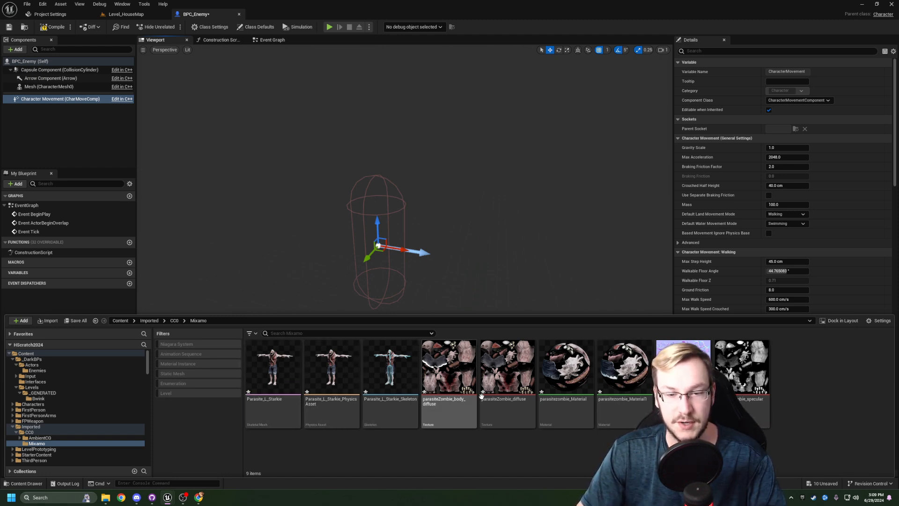
right_drag(531, 205, 521, 212)
key(ctrl+shift+s)
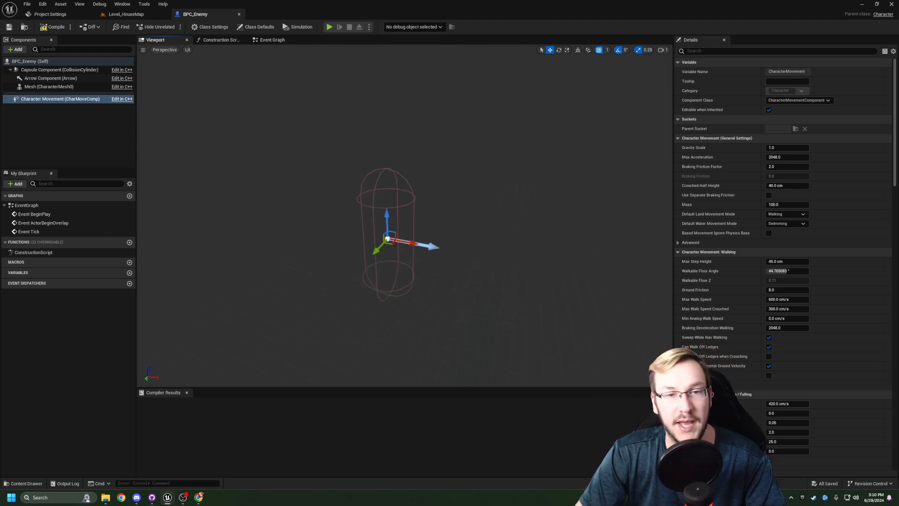
- Assign Parasite_L_Starkie from the Mixamo folder as the skeletal mesh asset of the enemy's Mesh component
click(53, 87)
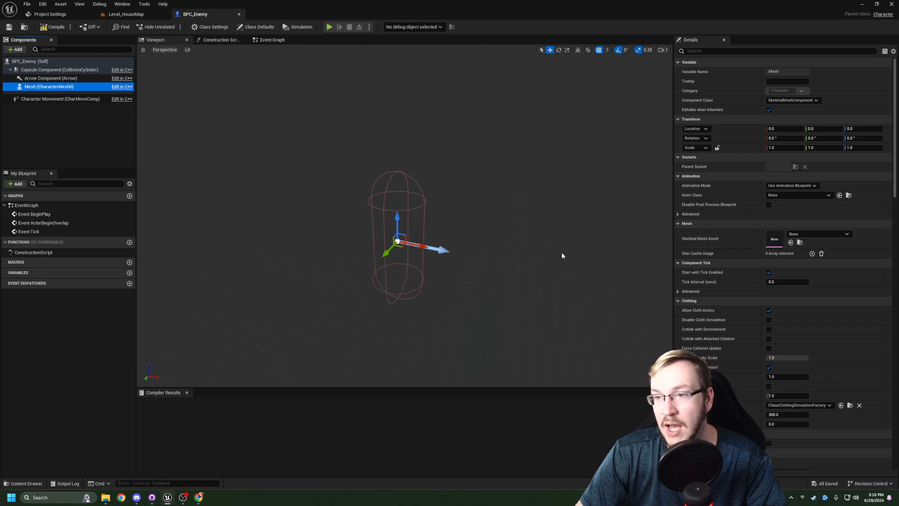
click(814, 236)
click(814, 236)
key(ctrl+space)
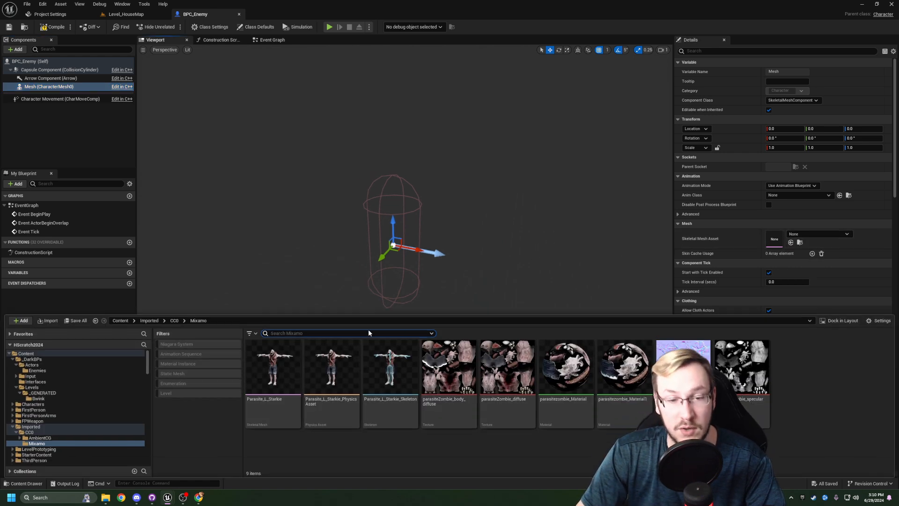
drag(279, 423, 483, 356)
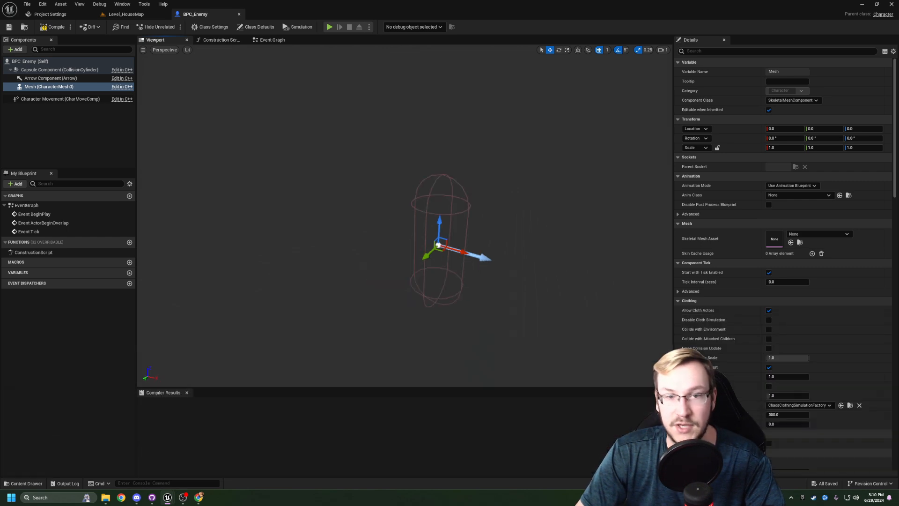
drag(590, 199, 792, 244)
- Lower the enemy mesh to Z location -88 so its feet line up with the bottom of the capsule
right_drag(535, 235, 497, 262)
drag(391, 180, 391, 258)
right_drag(390, 258, 323, 290)
scroll(370, 267, down, 2)
right_drag(405, 216, 450, 220)
drag(422, 125, 420, 143)
right_drag(434, 164, 525, 176)
right_drag(349, 168, 368, 149)
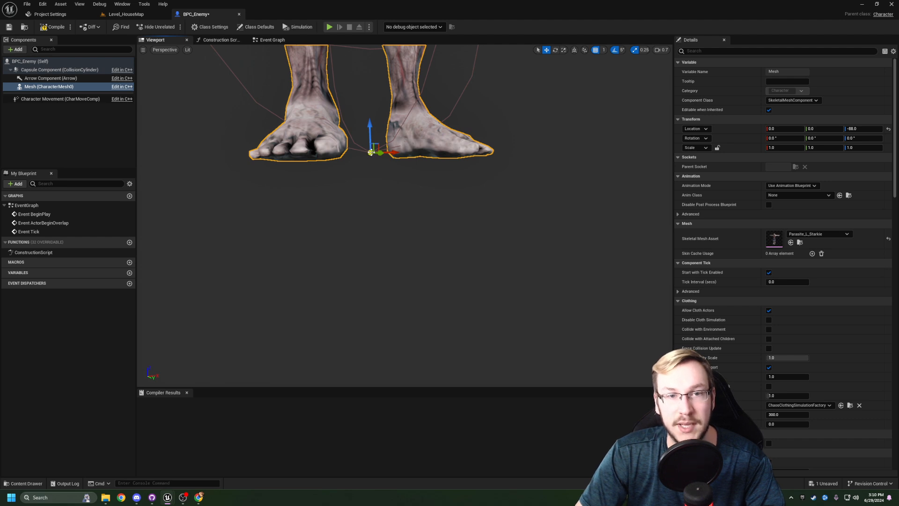
right_drag(379, 267, 395, 302)
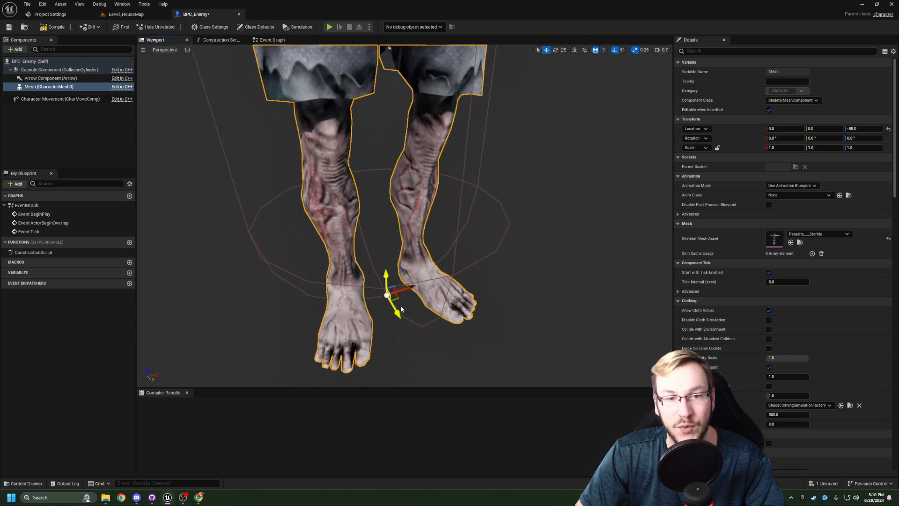
right_drag(376, 298, 392, 172)
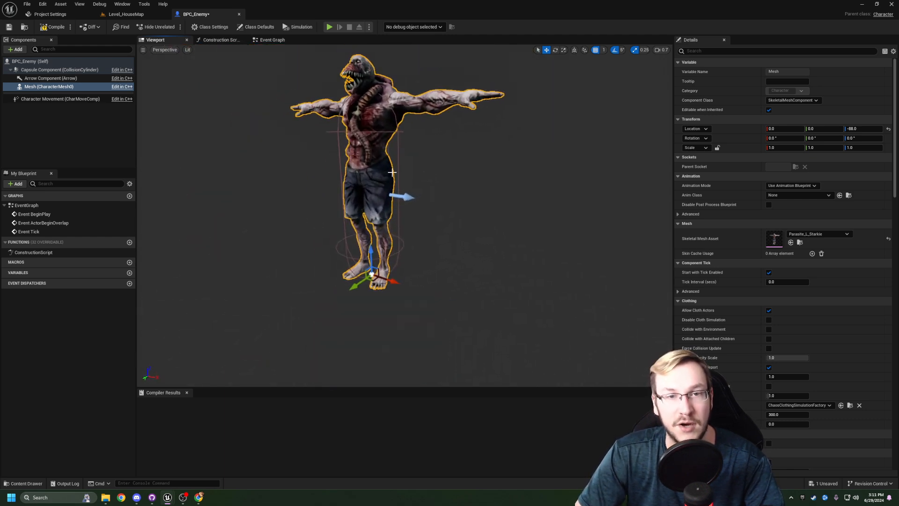
- Rotate the enemy mesh to about -90° around Z so it faces along the arrow component, and save the blueprint
right_drag(463, 243, 427, 257)
drag(374, 324, 424, 317)
right_drag(446, 303, 385, 315)
right_drag(468, 287, 463, 287)
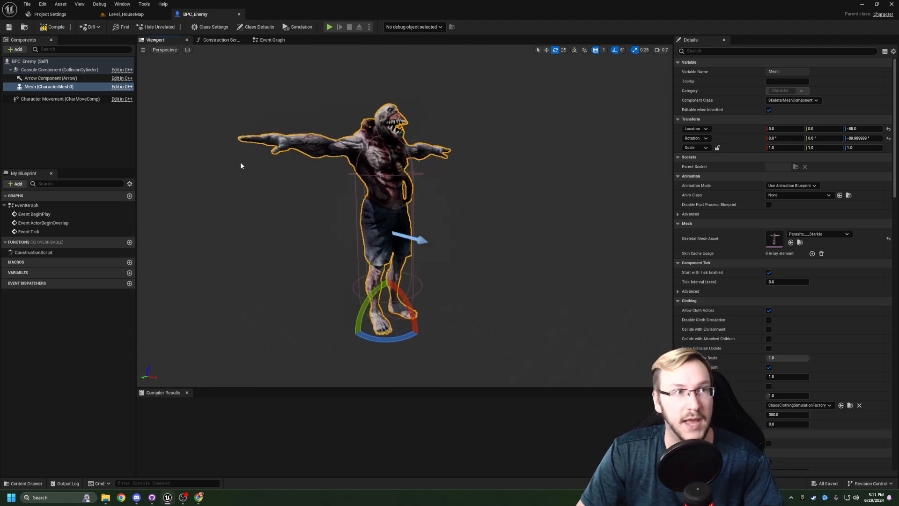
- Compile the enemy blueprint and check the mesh's orientation
click(52, 28)
right_drag(351, 206, 365, 207)
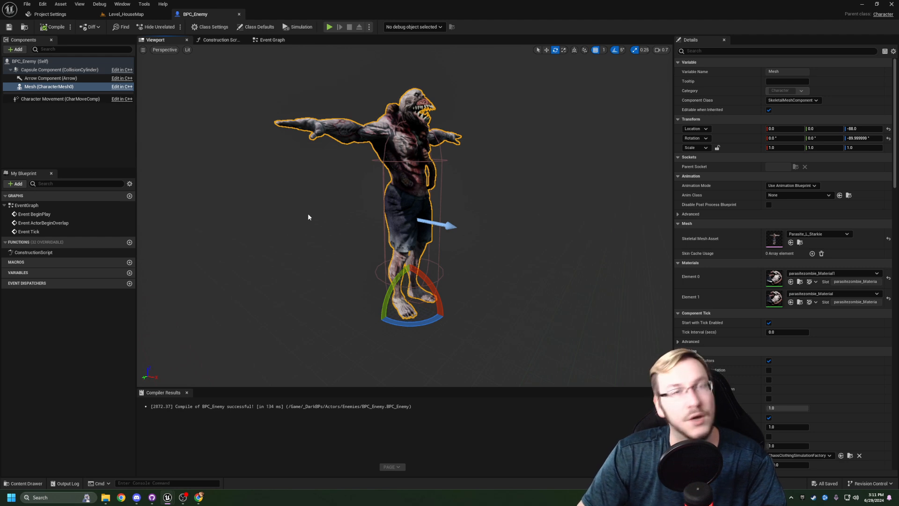
- Switch to Mixamo in the browser, compare the two Zombie Idle animations and apply the one with Height and Activity settings to the Parasite character
key(alt+Tab)
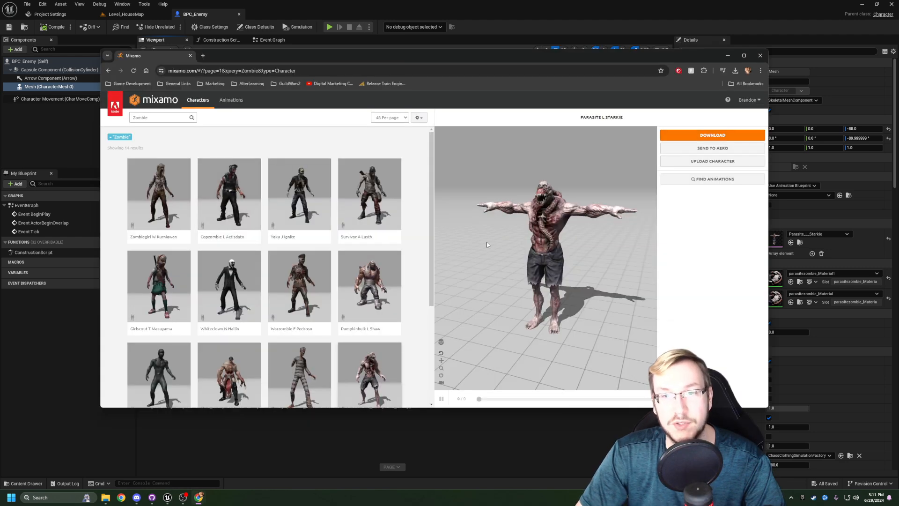
click(224, 107)
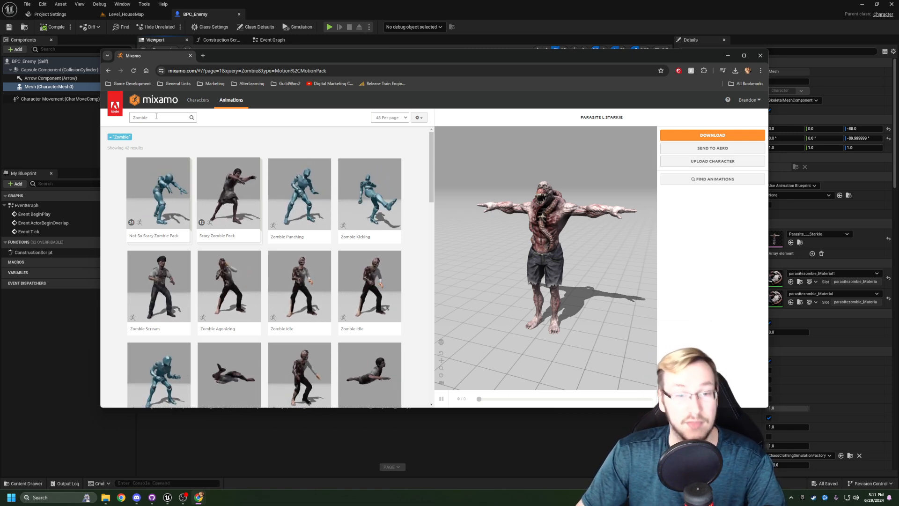
scroll(177, 159, down, 1)
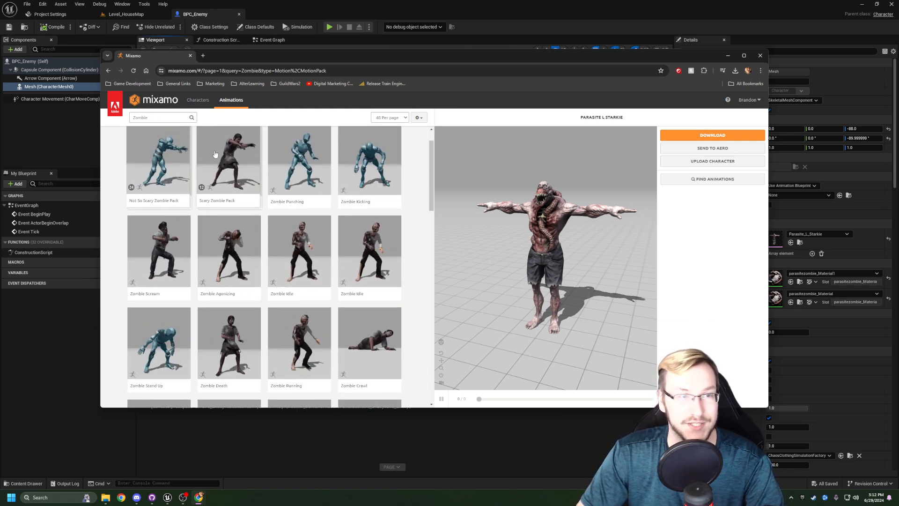
scroll(341, 189, up, 1)
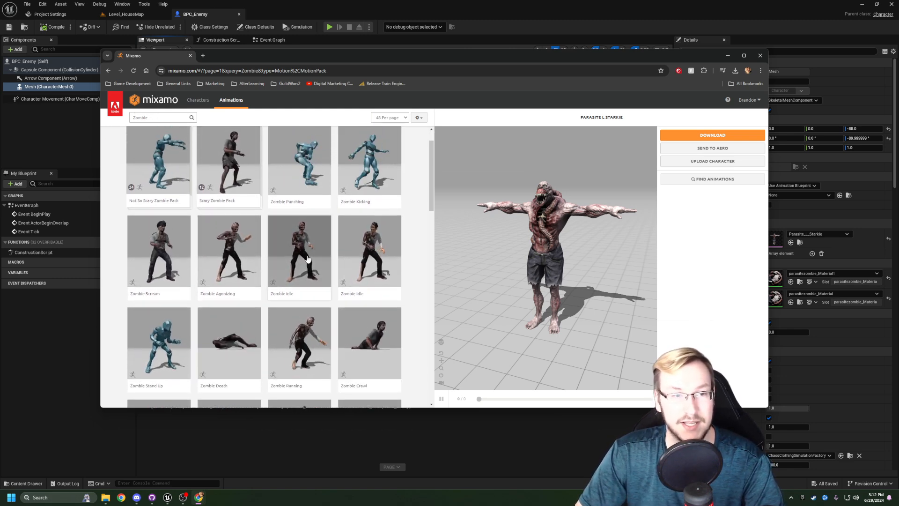
click(308, 259)
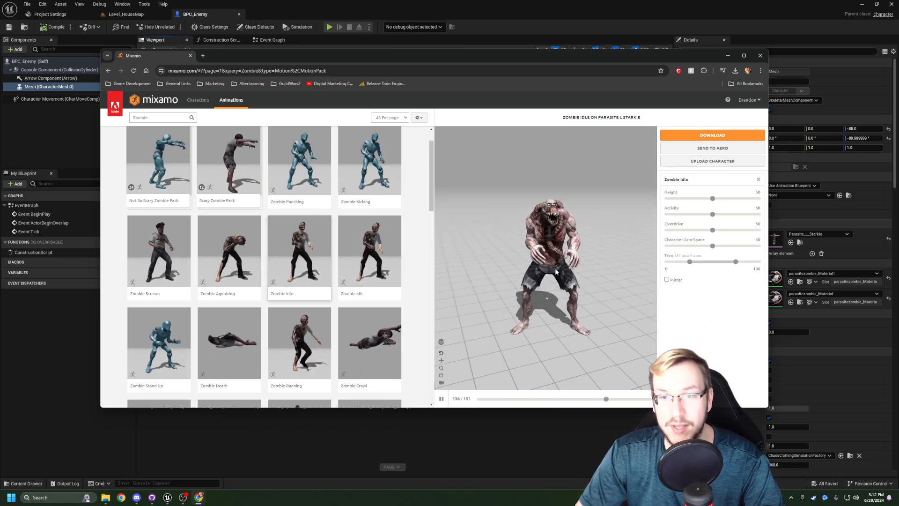
click(381, 260)
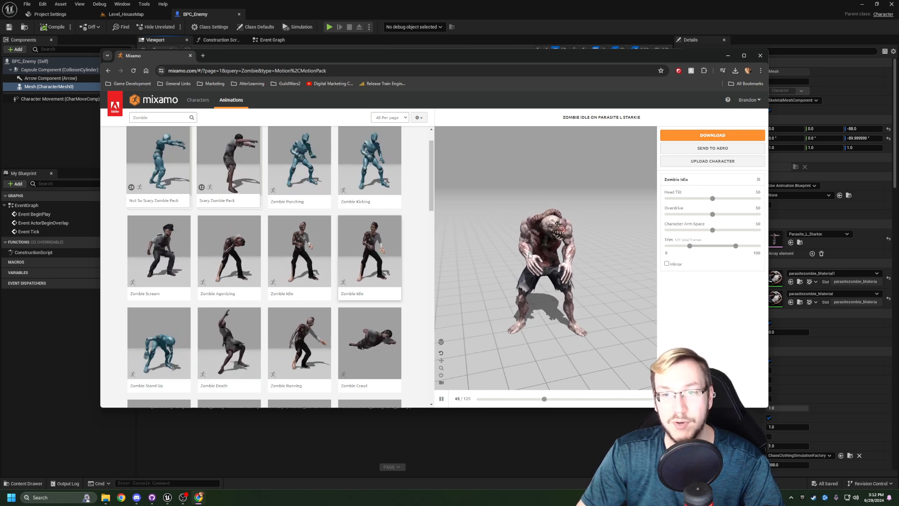
click(301, 259)
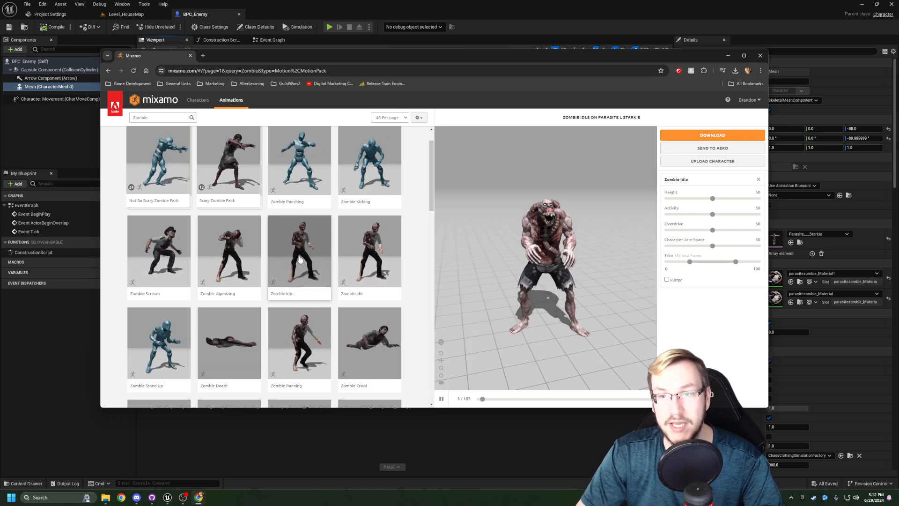
click(368, 249)
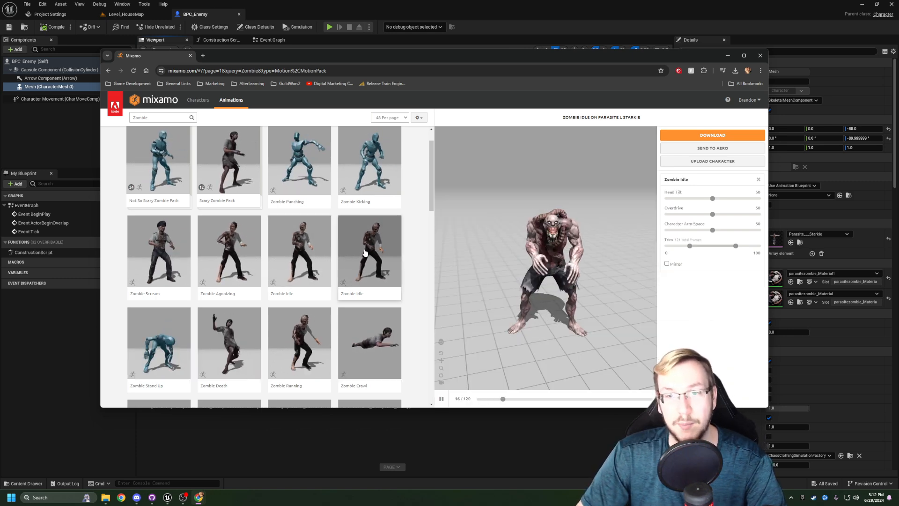
click(305, 251)
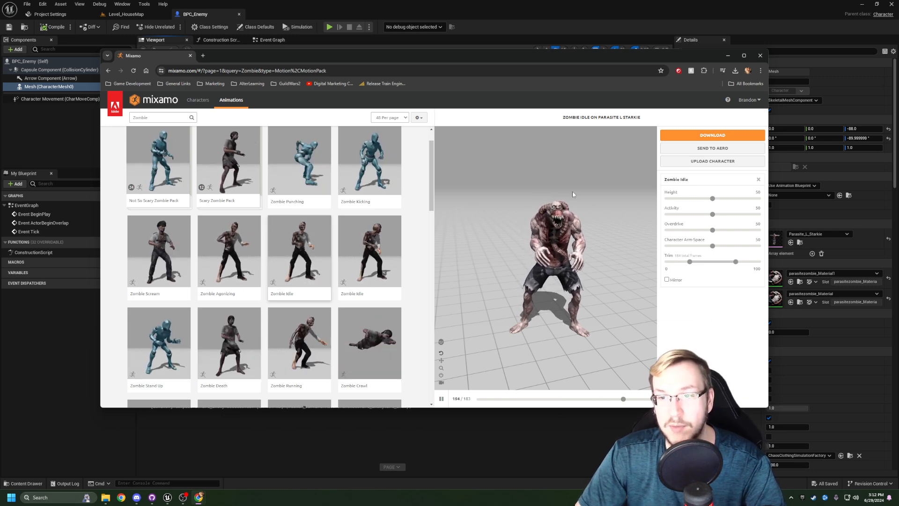
- Download the Zombie Idle animation as FBX Binary without skin at 60 frames per second
click(701, 138)
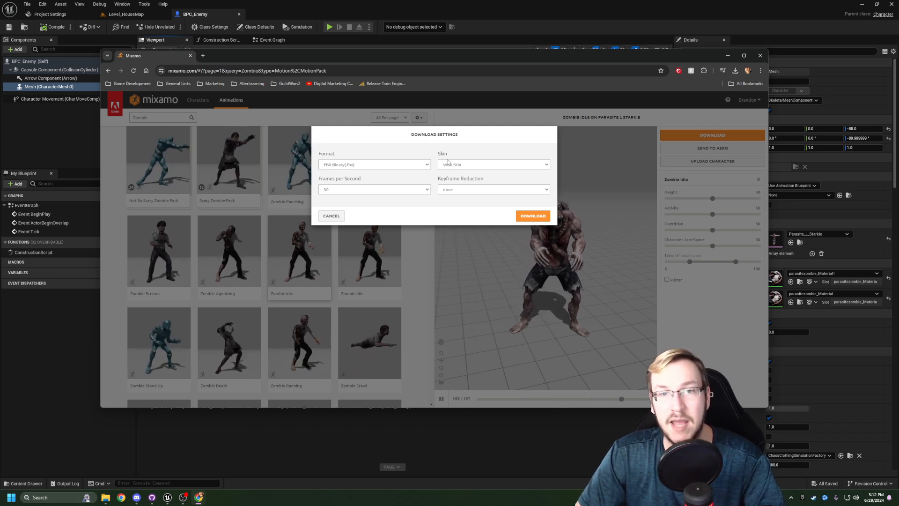
click(455, 178)
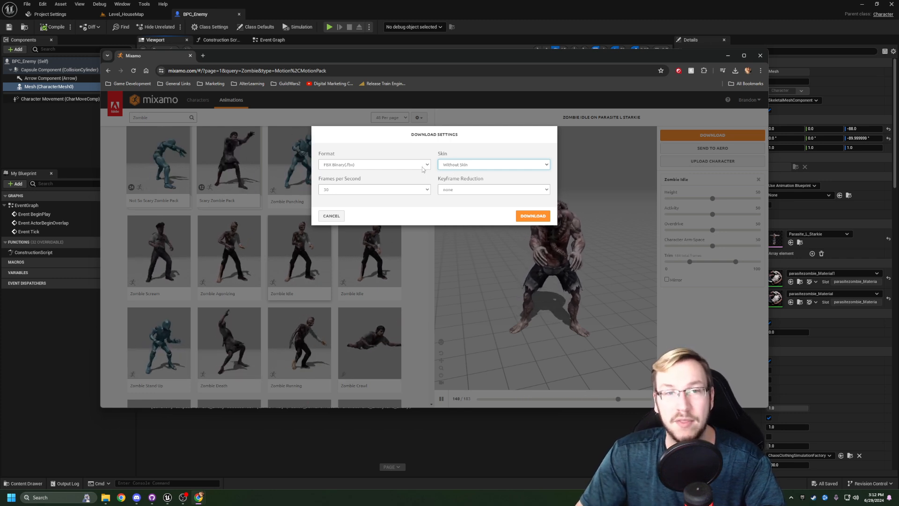
click(347, 190)
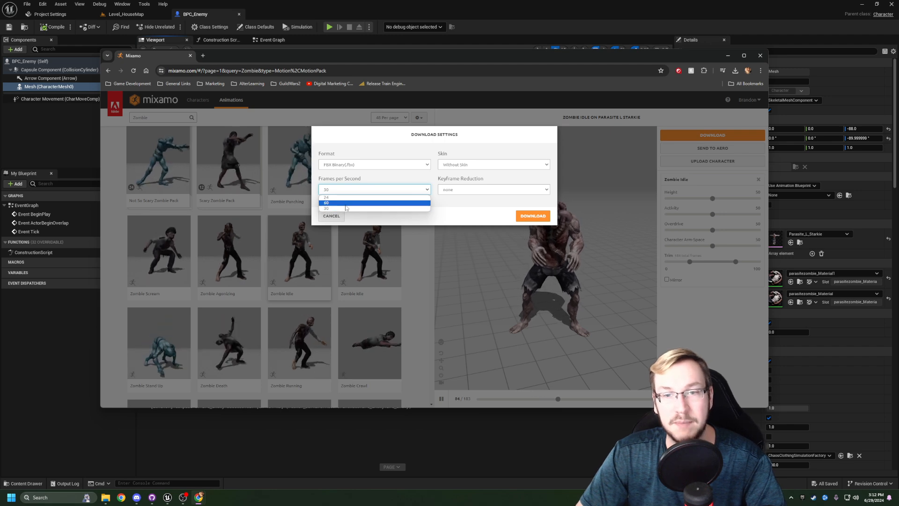
click(347, 203)
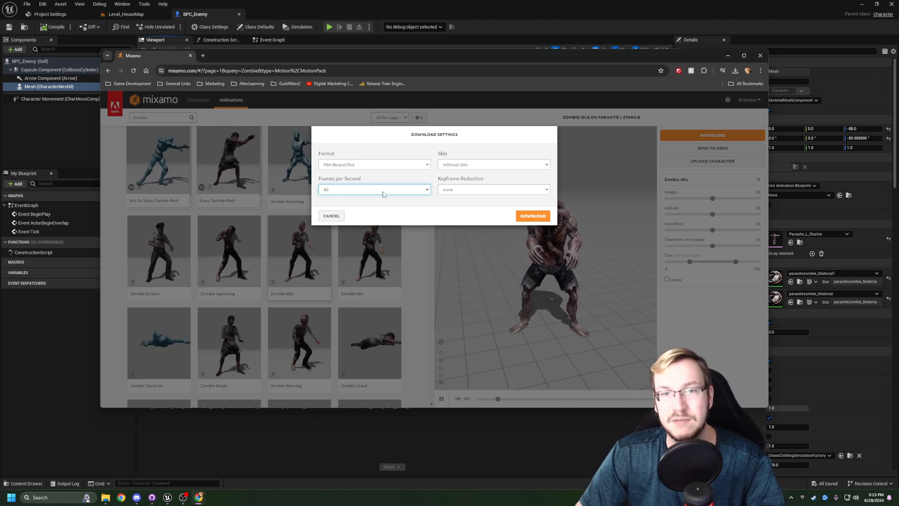
click(530, 218)
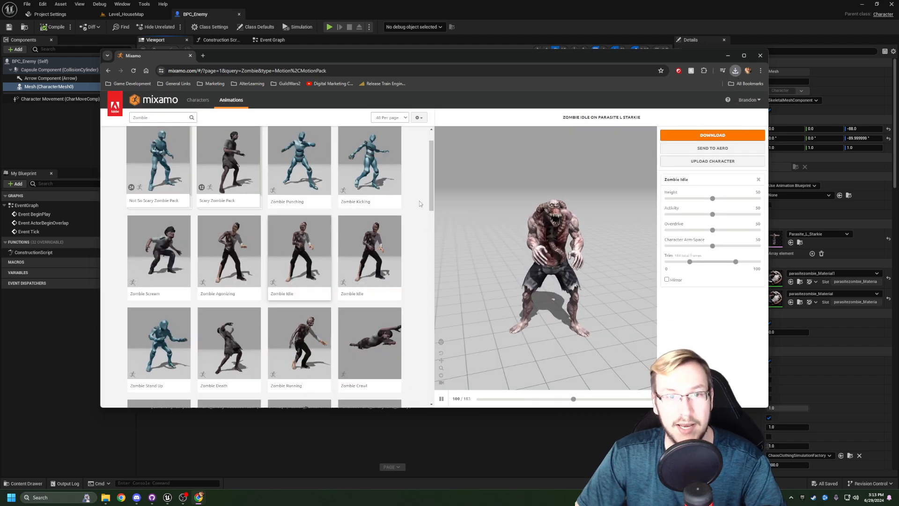
- Apply Zombie Running with In Place enabled and download it as FBX Binary without skin at 60 frames per second
drag(431, 201, 429, 236)
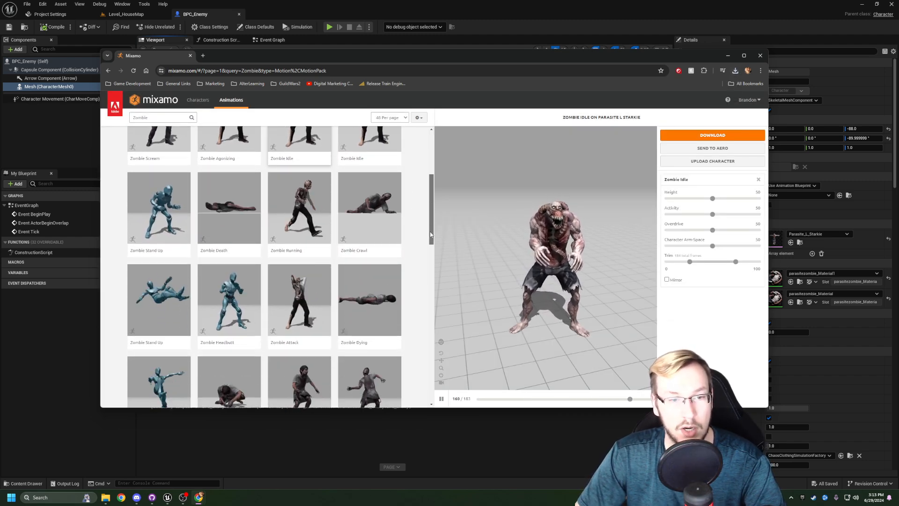
click(302, 212)
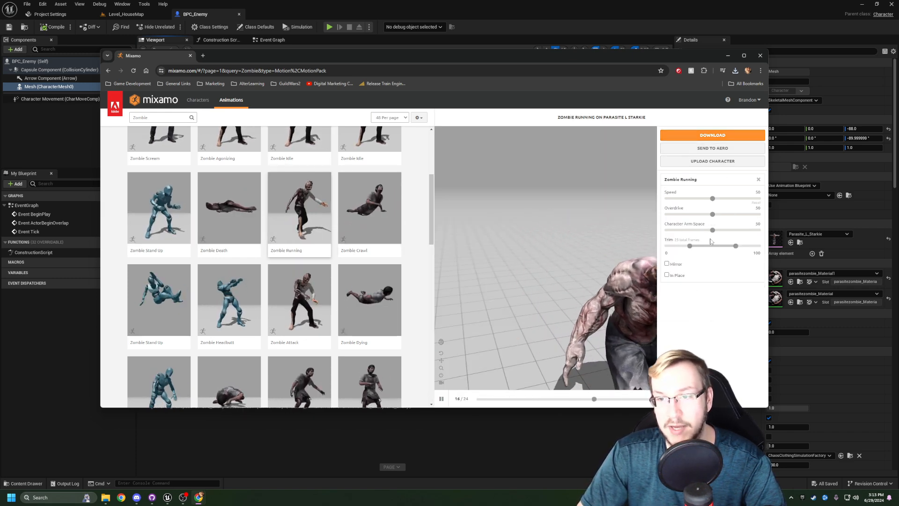
click(667, 275)
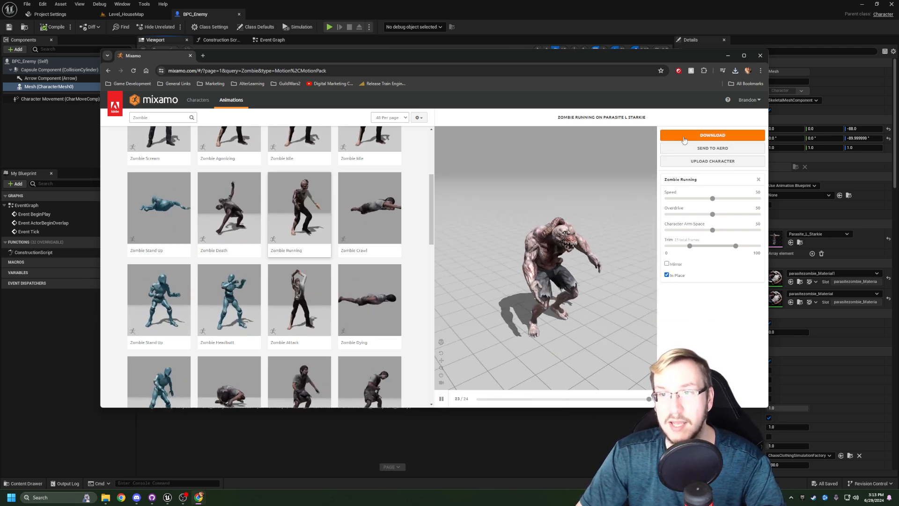
click(712, 135)
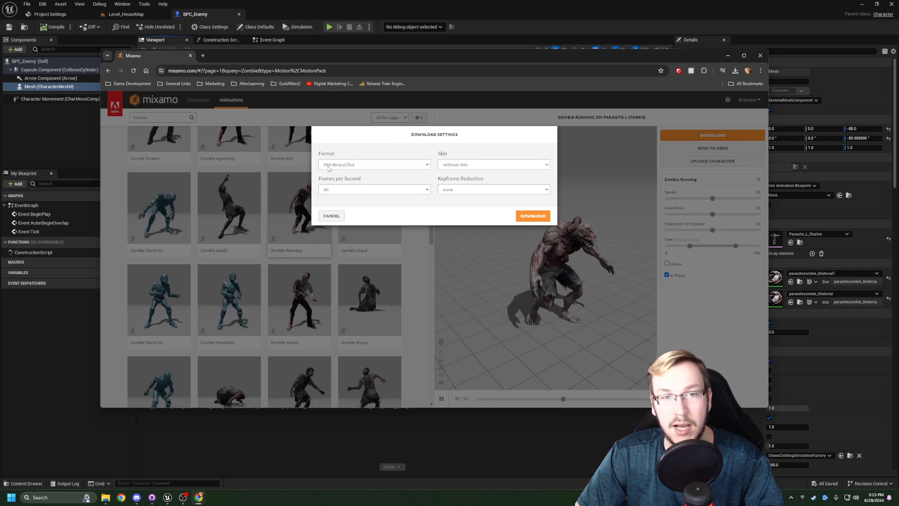
click(472, 164)
click(458, 179)
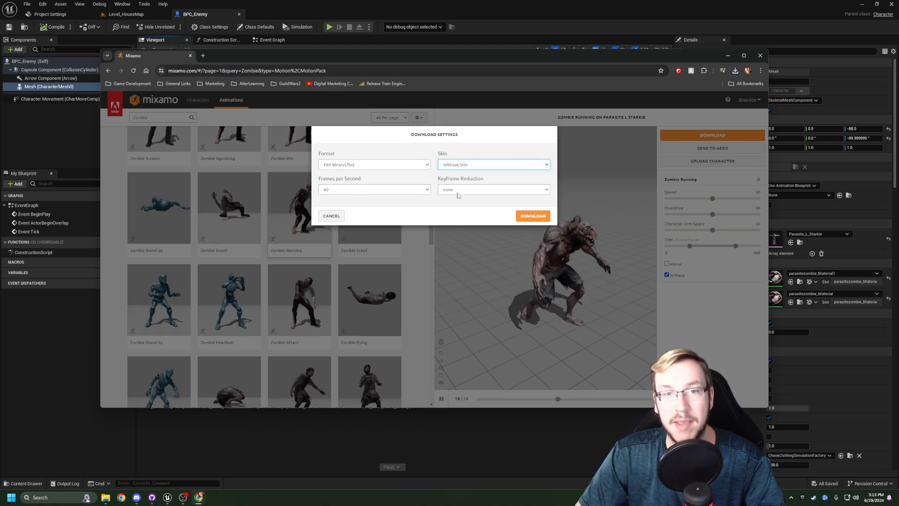
click(533, 216)
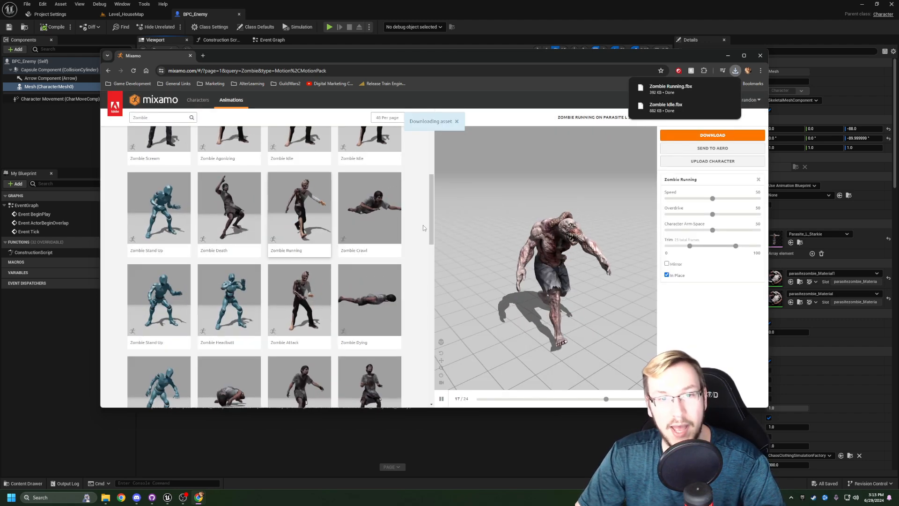
- Search the Mixamo animations for "Zombie Walk"
drag(432, 226, 432, 212)
scroll(300, 178, up, 3)
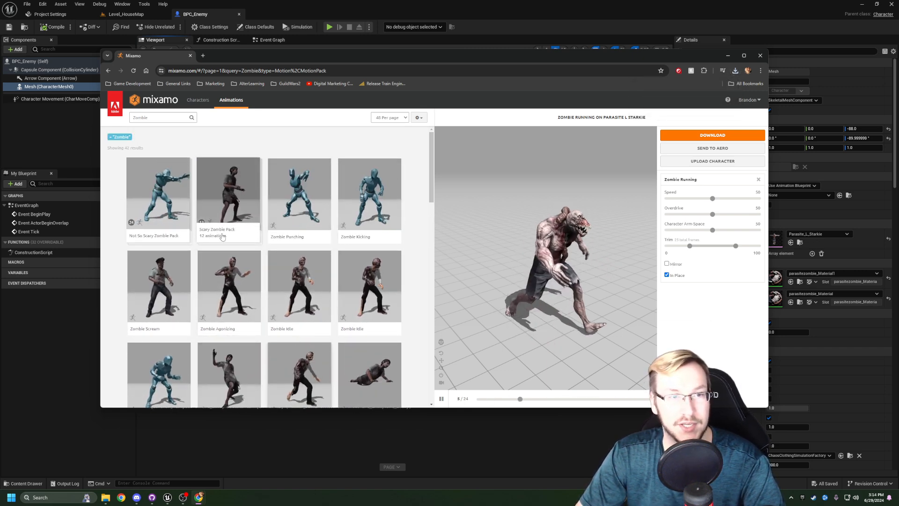
click(169, 117)
text(Walk)
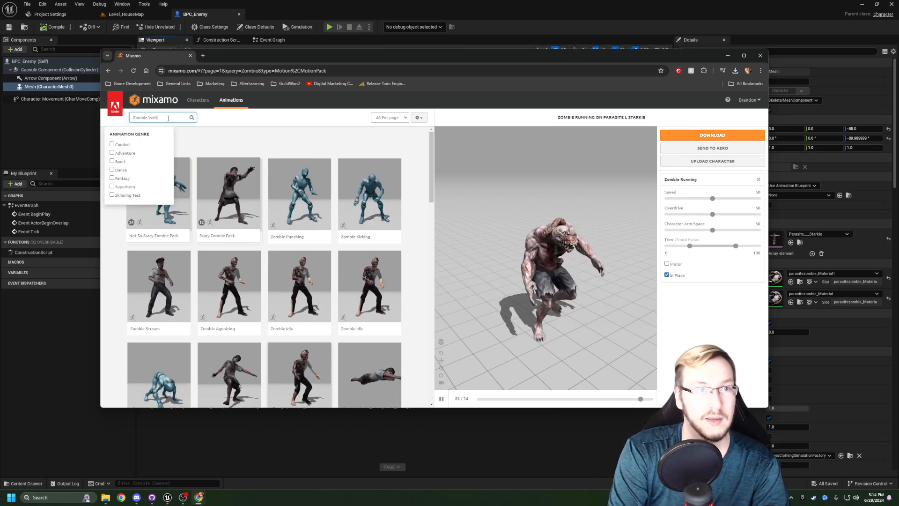
key(Return)
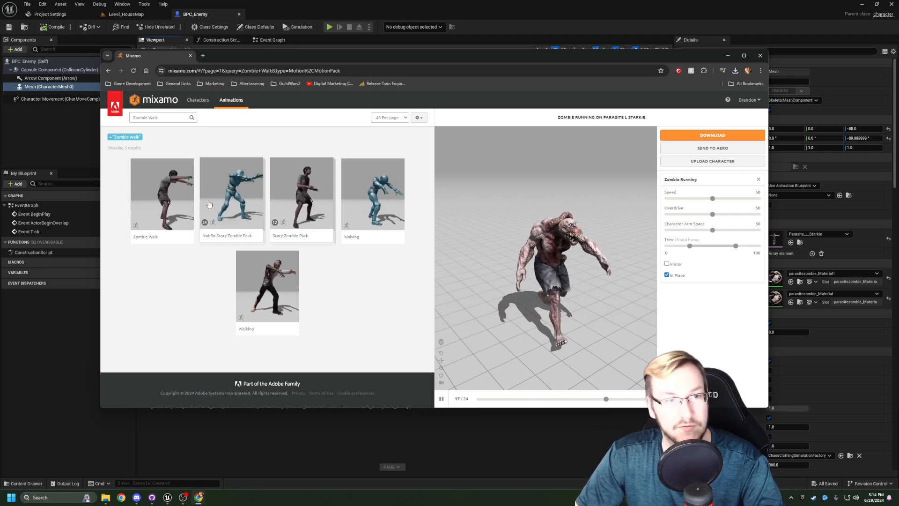
- Apply Zombie Walk with In Place enabled and download it as FBX Binary without skin at 60 frames per second
click(153, 185)
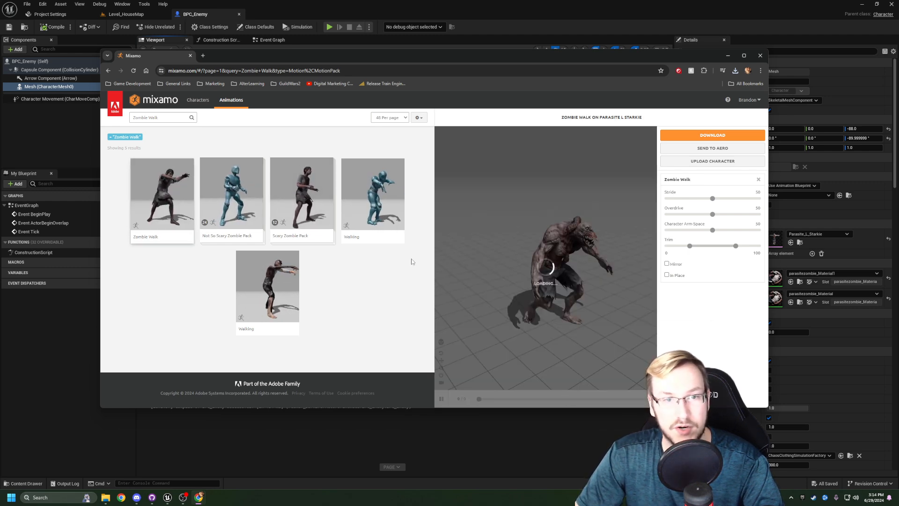
click(667, 276)
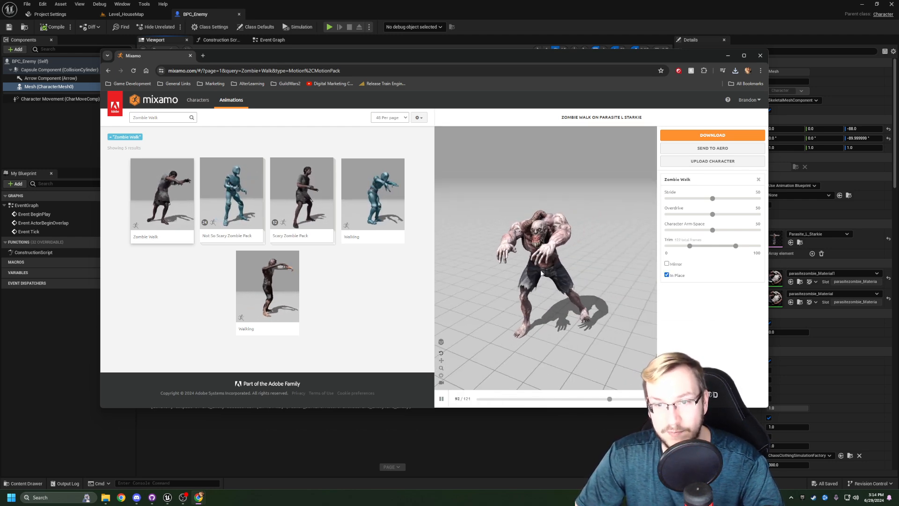
drag(540, 273, 577, 272)
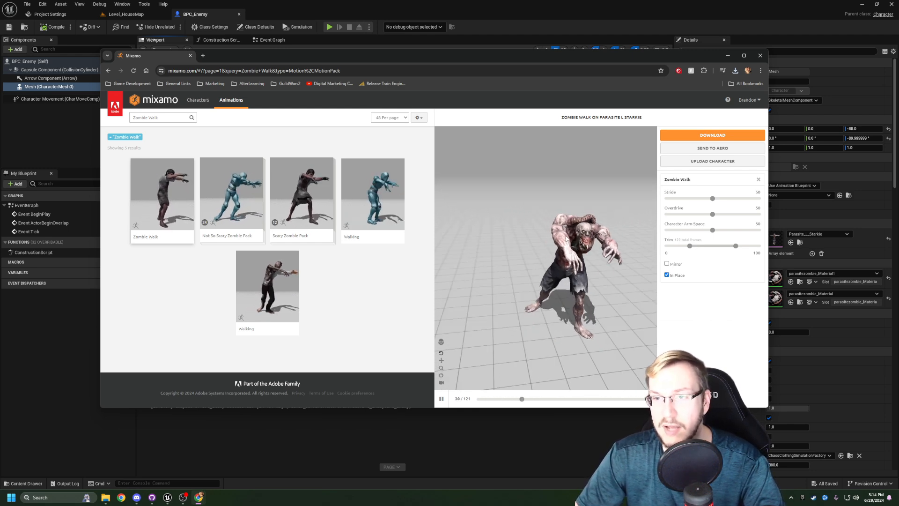
click(675, 137)
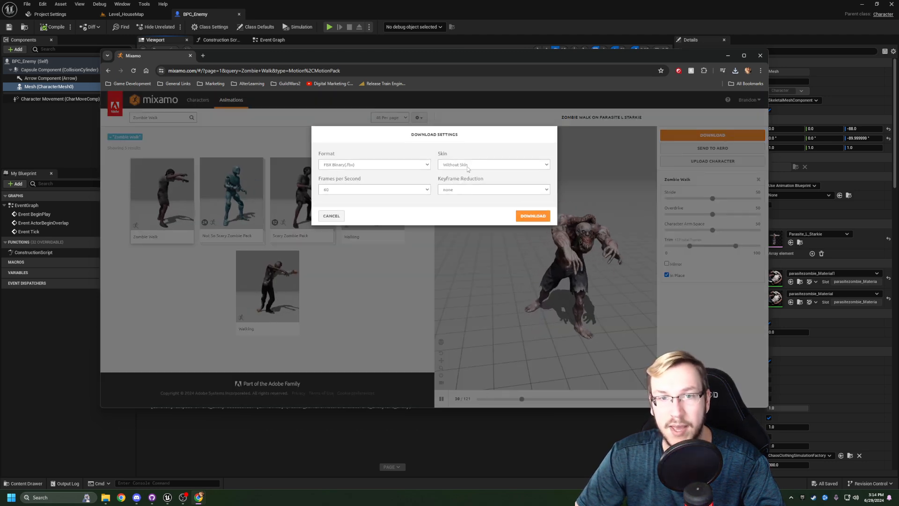
click(533, 216)
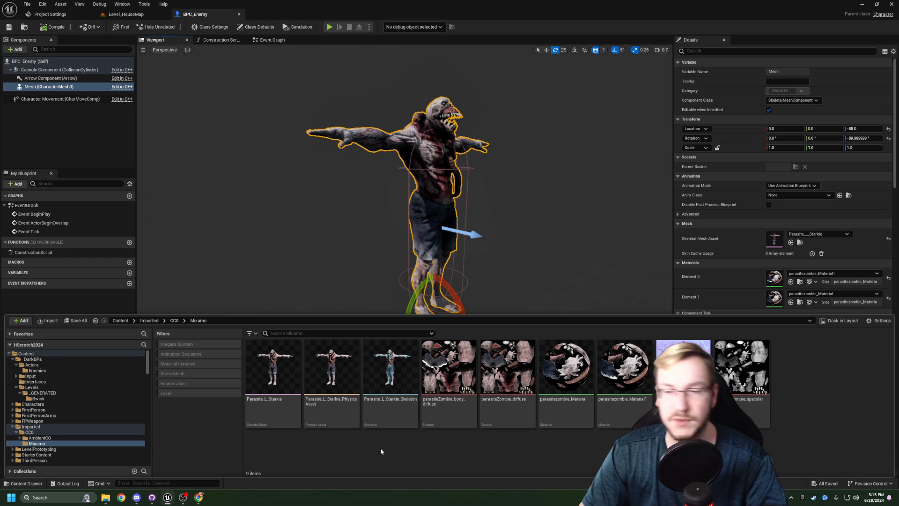
- Switch back to Unreal Engine and create a folder named Zombie inside the Mixamo content folder
right_click(802, 386)
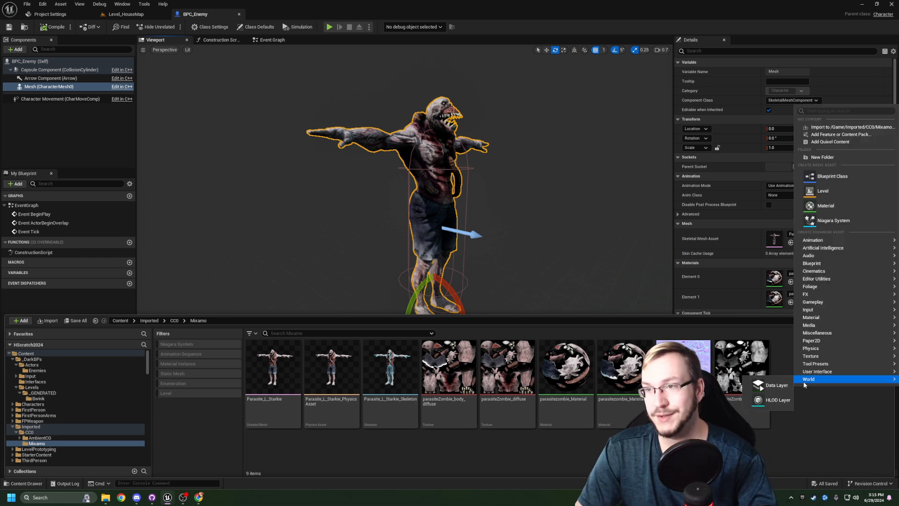
click(839, 158)
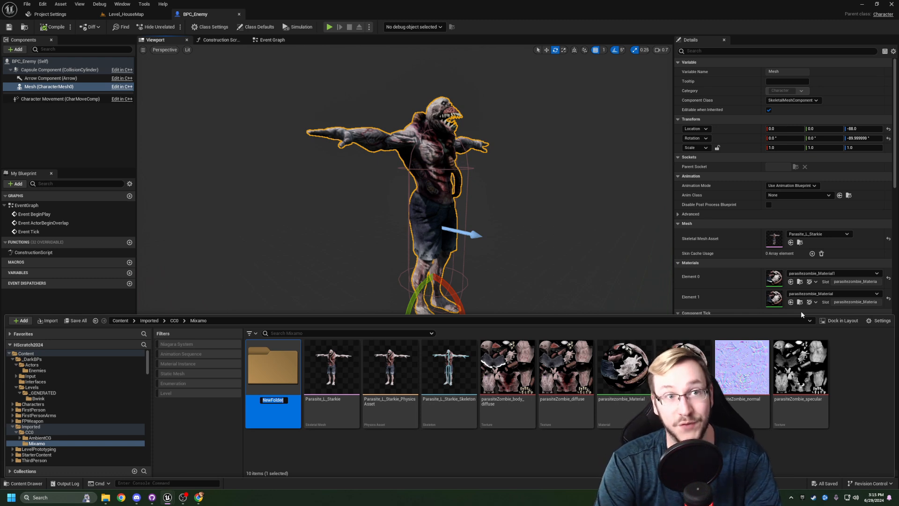
text(Zombie)
key(Return)
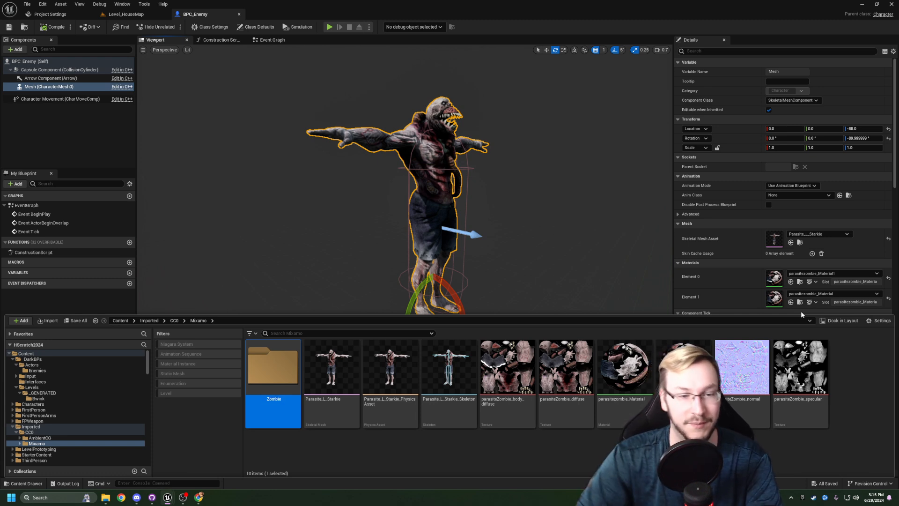
- Move all the Parasite assets, from the skeletal mesh to the specular texture, into the Zombie folder
click(342, 405)
shift+click(800, 375)
drag(337, 405, 279, 382)
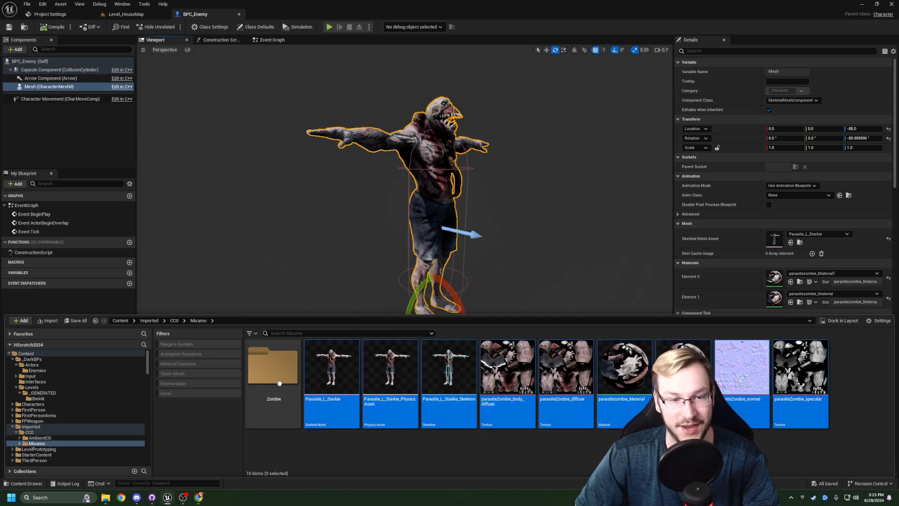
- Create a folder named Materials inside the Zombie folder
right_click(783, 376)
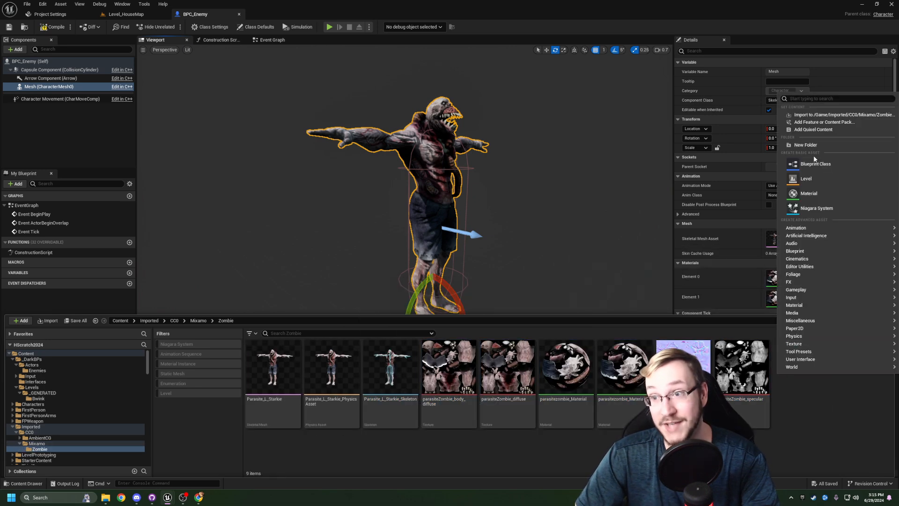
click(814, 151)
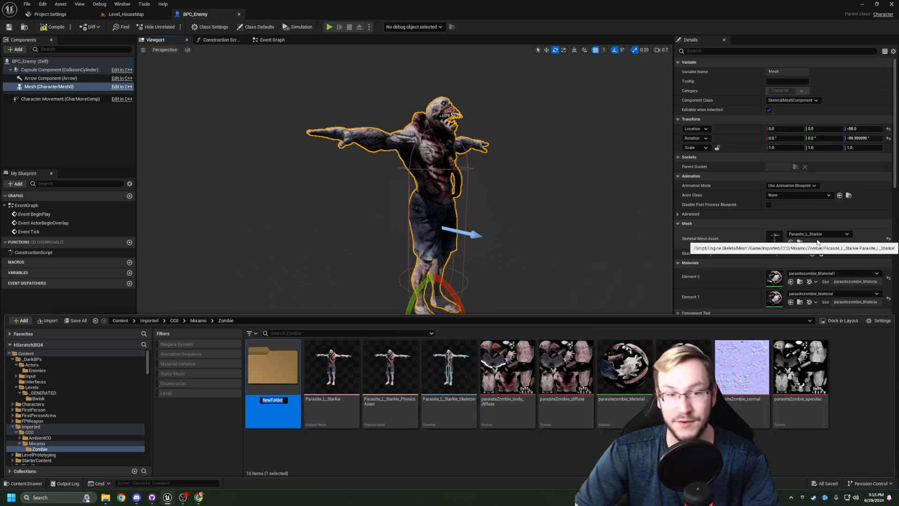
key(BackSpace)
text(Materials)
click(508, 407)
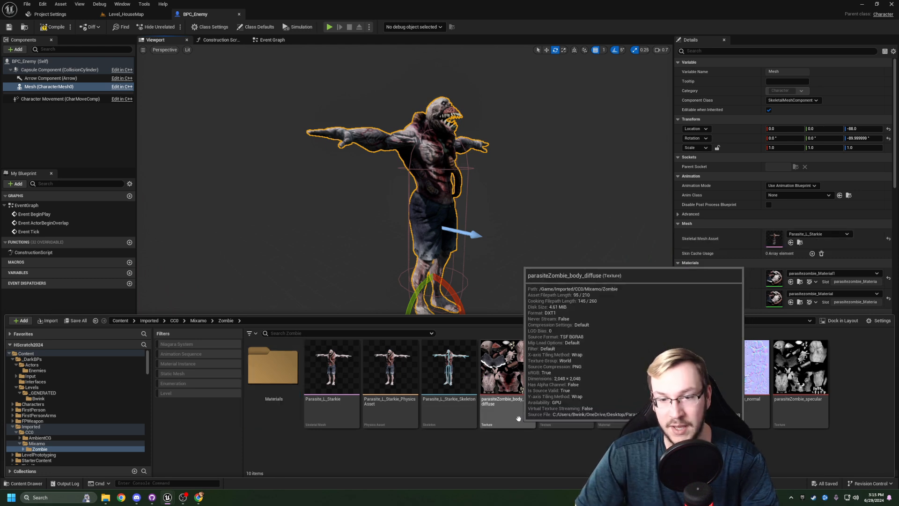
- Move the parasiteZombie textures and materials, from body_diffuse to specular, into the Materials folder
shift+click(802, 412)
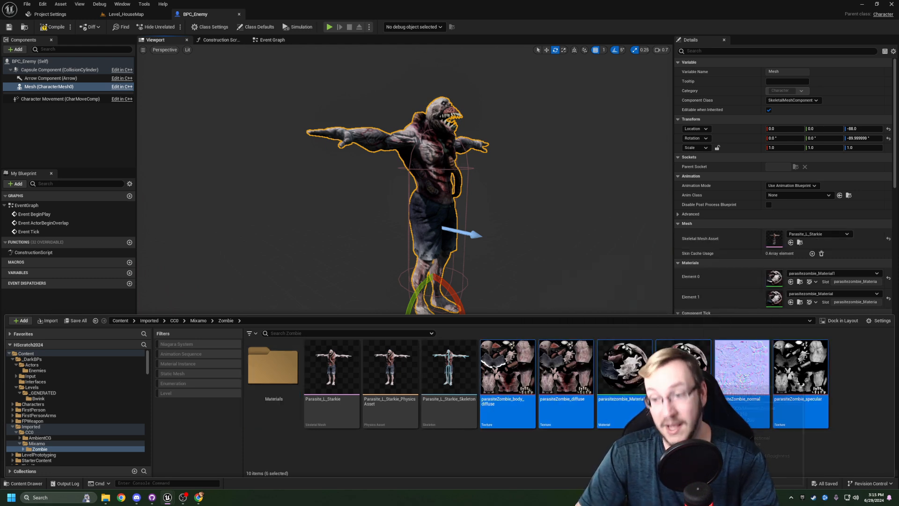
drag(775, 384, 303, 377)
click(303, 389)
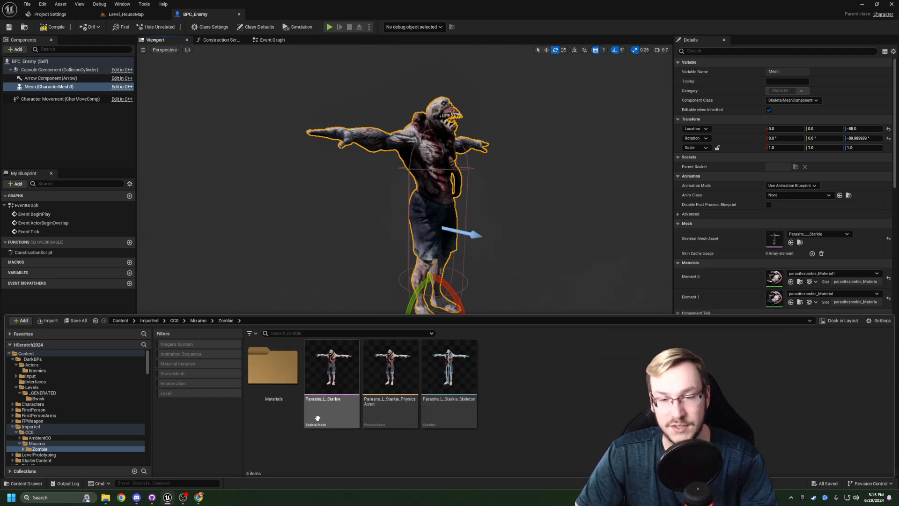
- Create a folder named Anims inside the Zombie folder
right_click(519, 399)
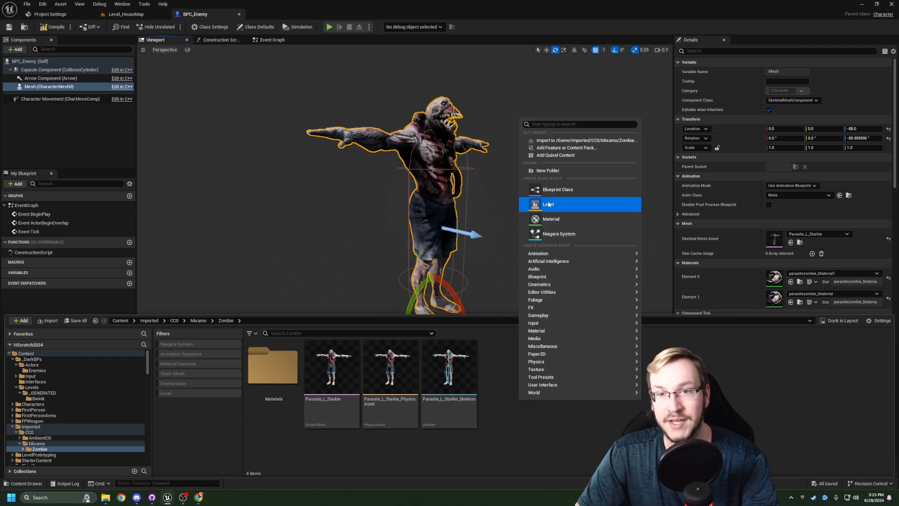
click(554, 171)
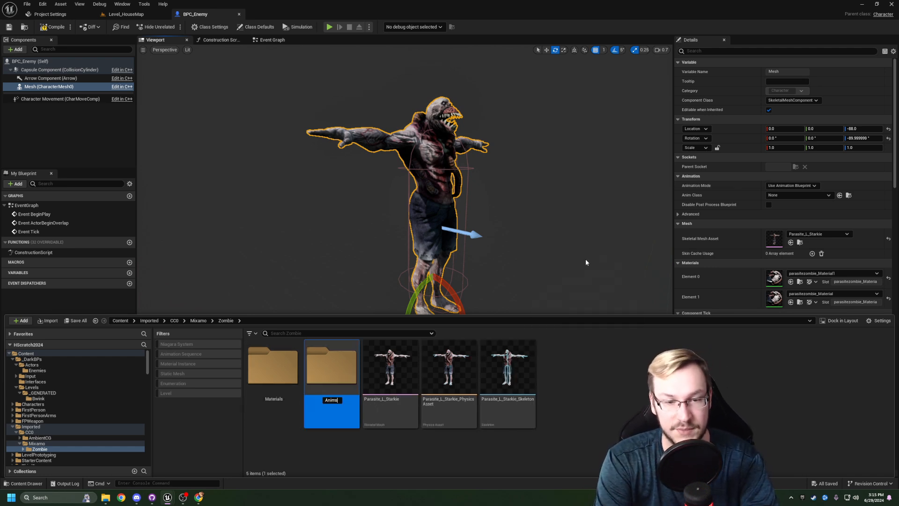
key(Return)
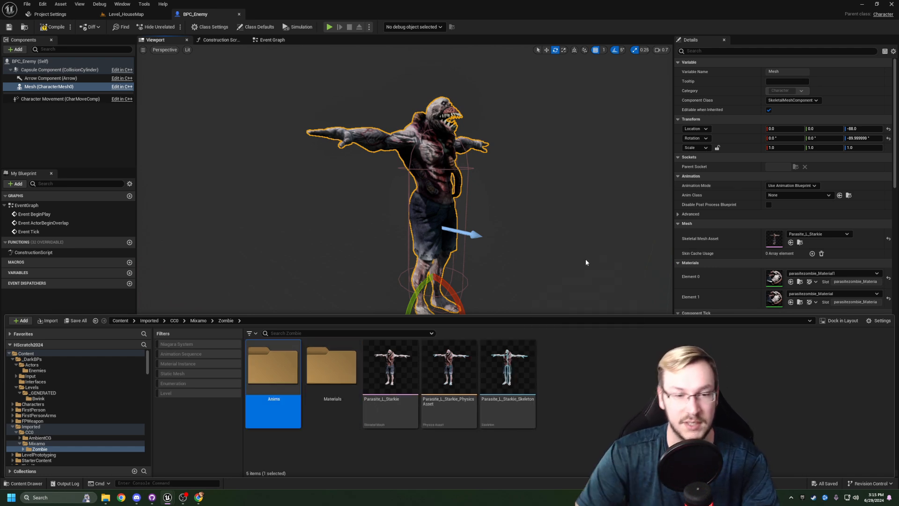
- Bring Zombie Idle.fbx, Zombie Running.fbx and Zombie Walk.fbx from the Desktop in File Explorer into the Anims folder for import
double_click(260, 380)
mouse_move(109, 499)
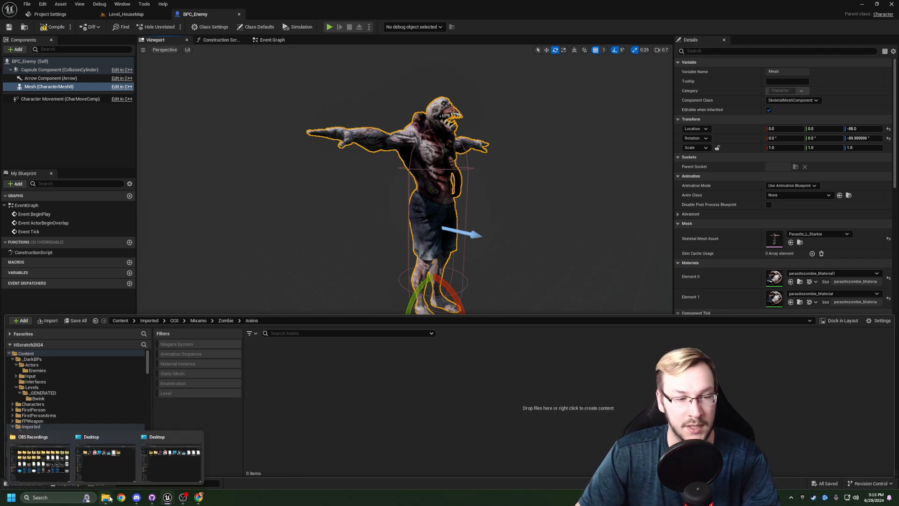
click(174, 462)
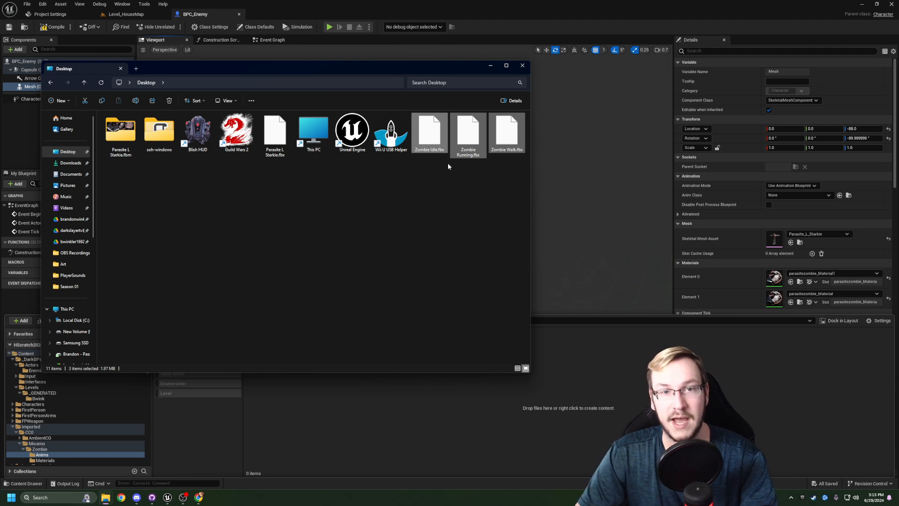
click(445, 133)
ctrl+click(469, 135)
ctrl+click(501, 136)
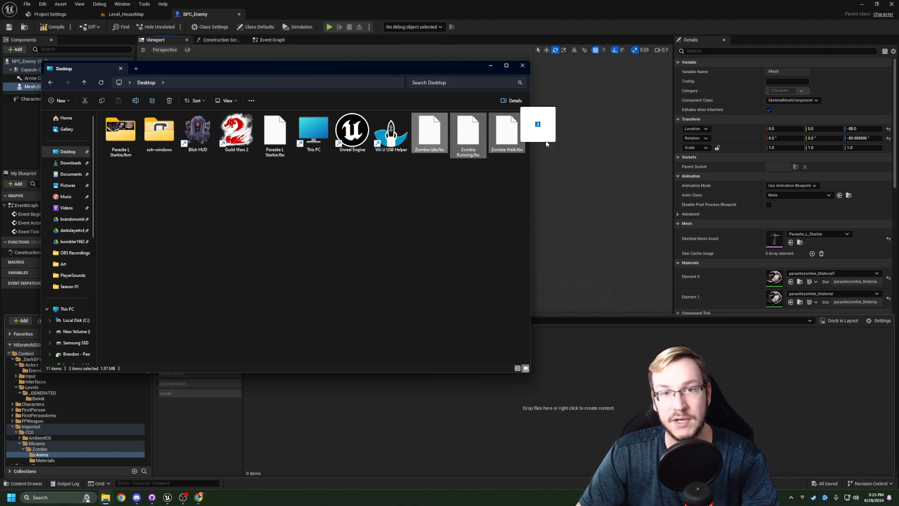
click(494, 67)
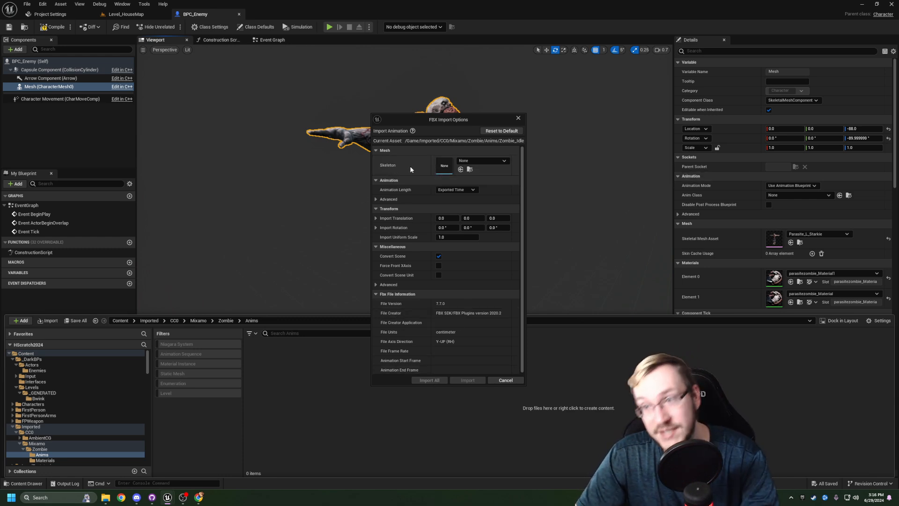
- Assign Parasite_L_Starkie_Skeleton as the skeleton and import all three animations with the same settings
click(483, 161)
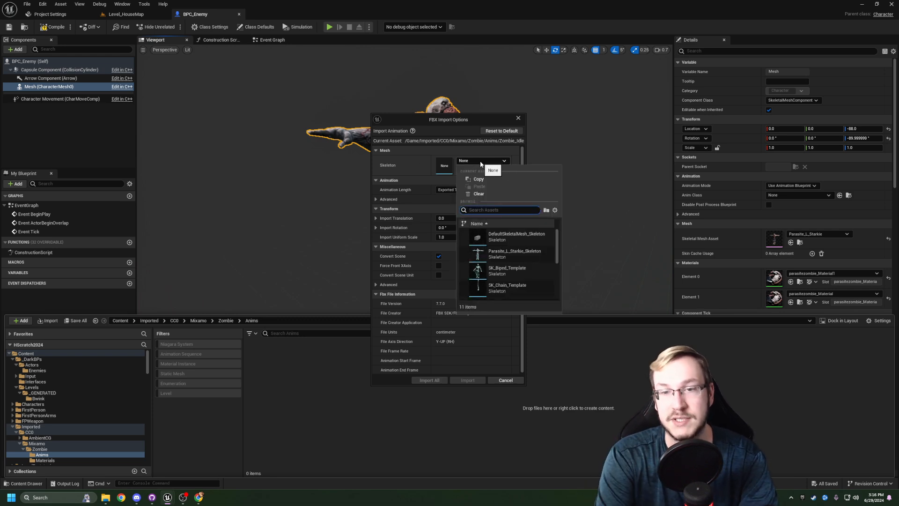
click(513, 256)
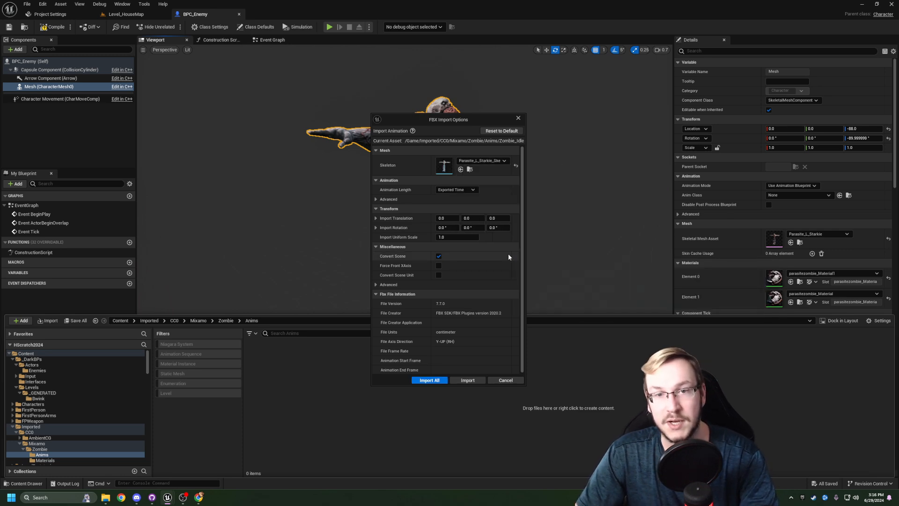
click(429, 380)
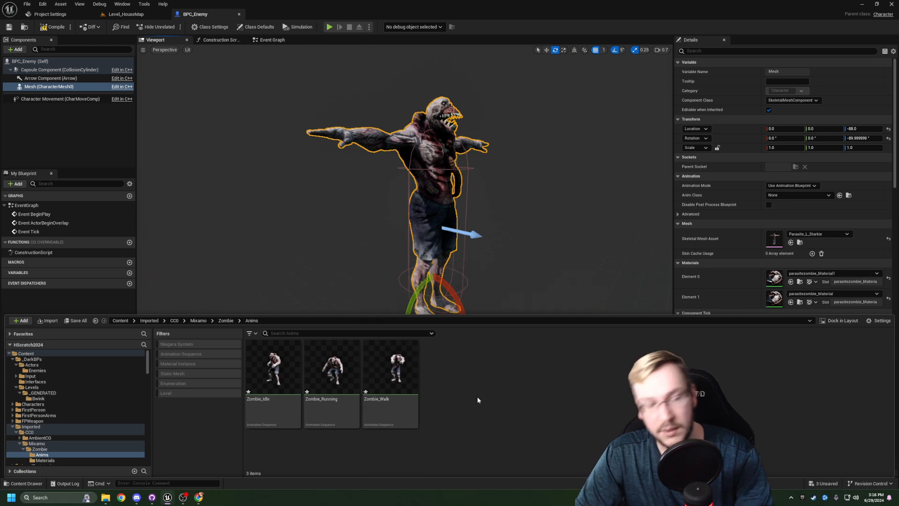
- Save all the imported animations and compile the BPC_Enemy blueprint
key(ctrl+shift+s)
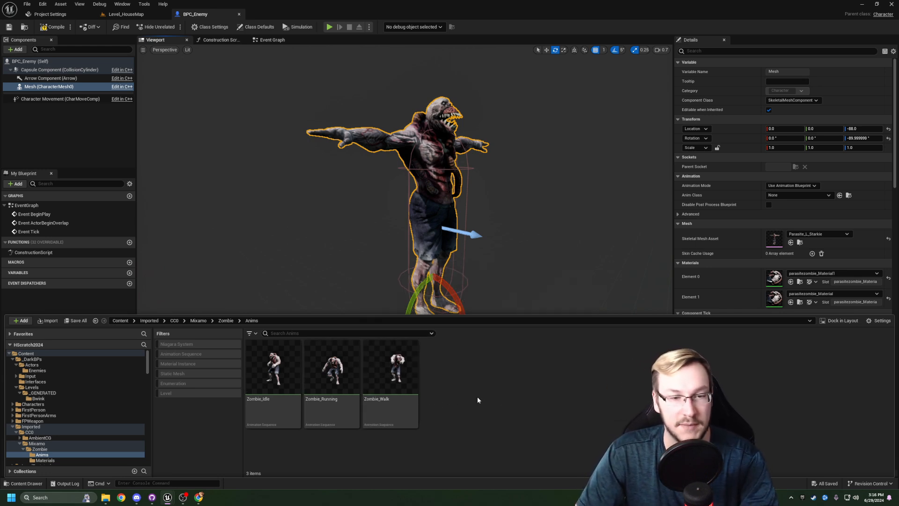
key(F7)
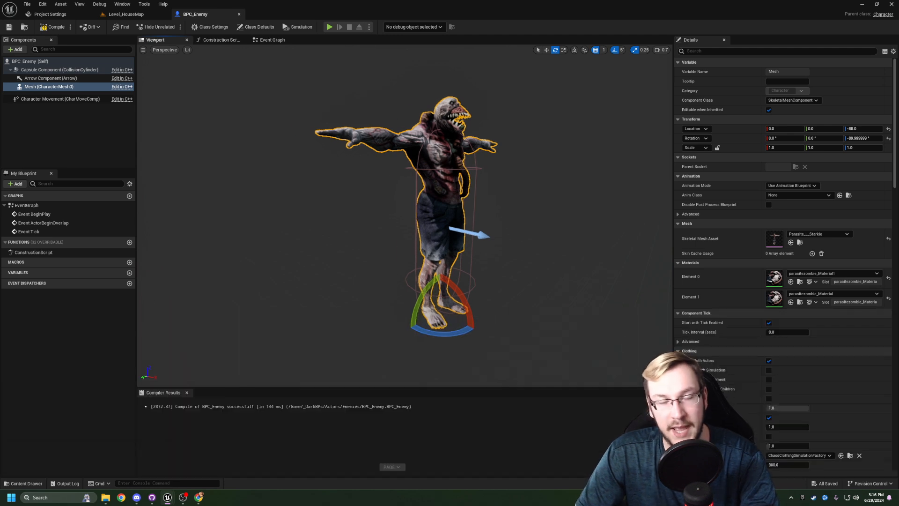
right_drag(336, 228, 342, 228)
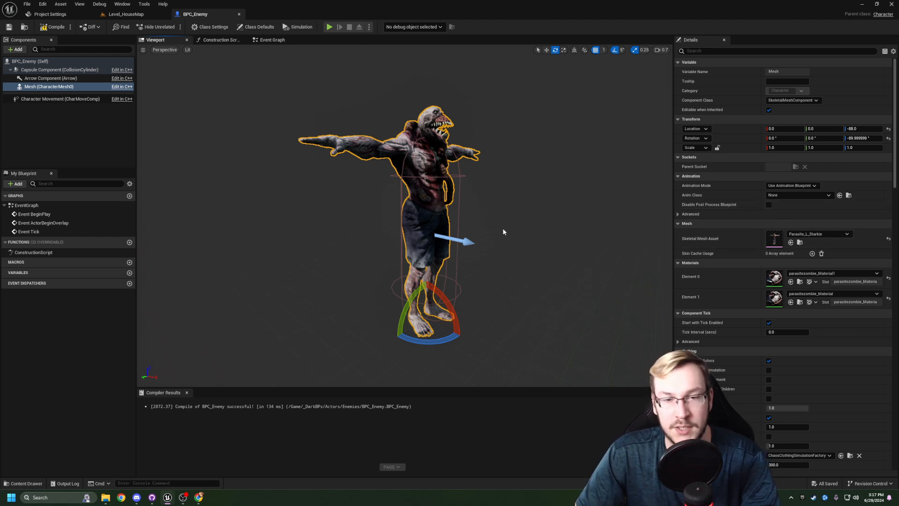
- Create an Animation Blueprint for Parasite_L_Starkie_Skeleton in the Anims folder, name it ABP_Enemy and save it
key(ctrl+space)
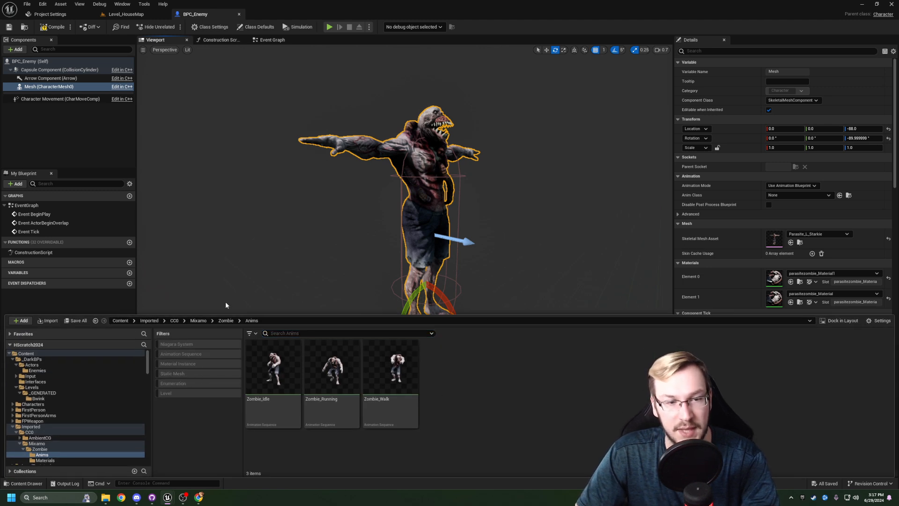
right_click(453, 373)
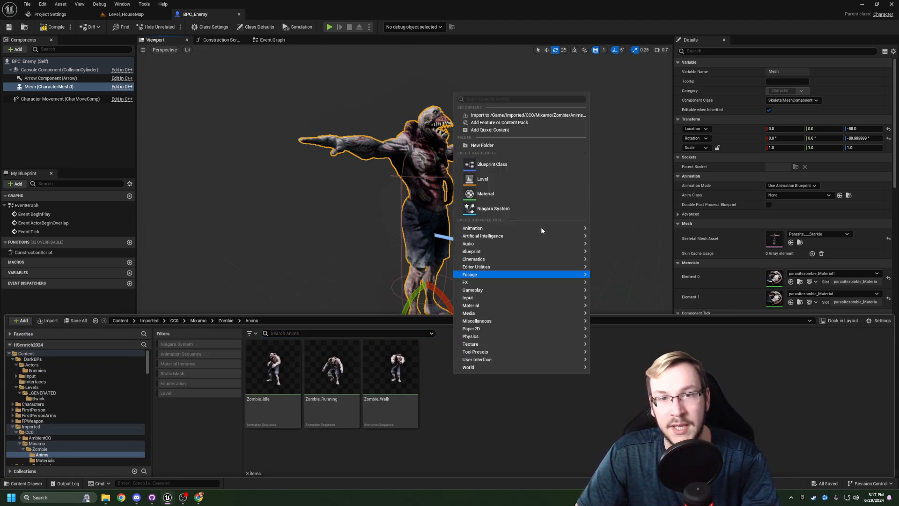
mouse_move(524, 230)
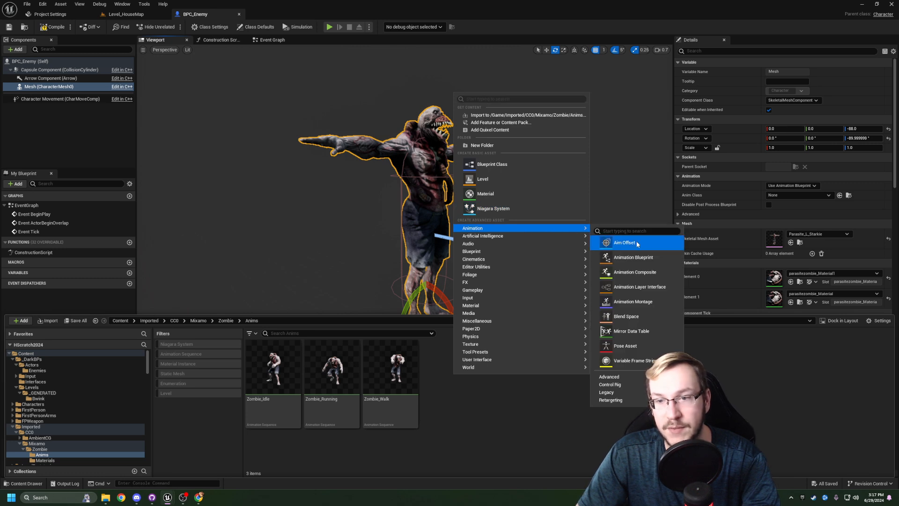
click(633, 257)
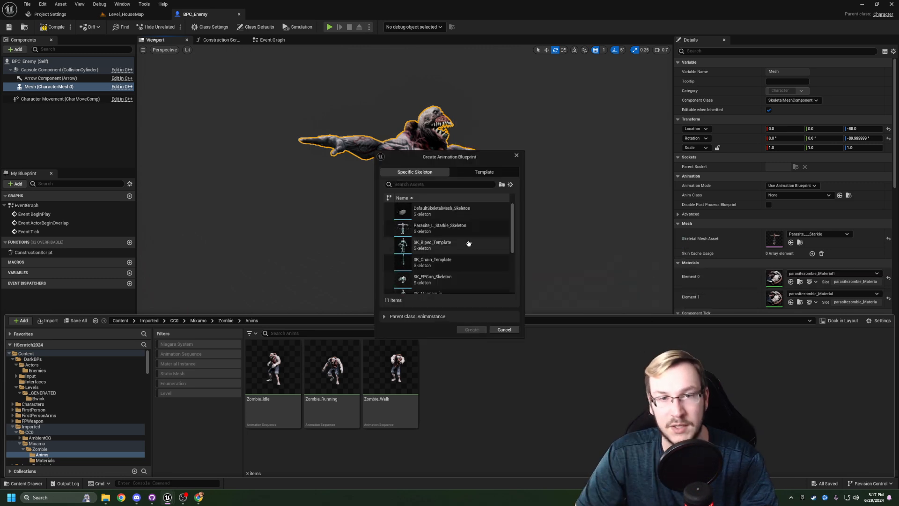
click(440, 229)
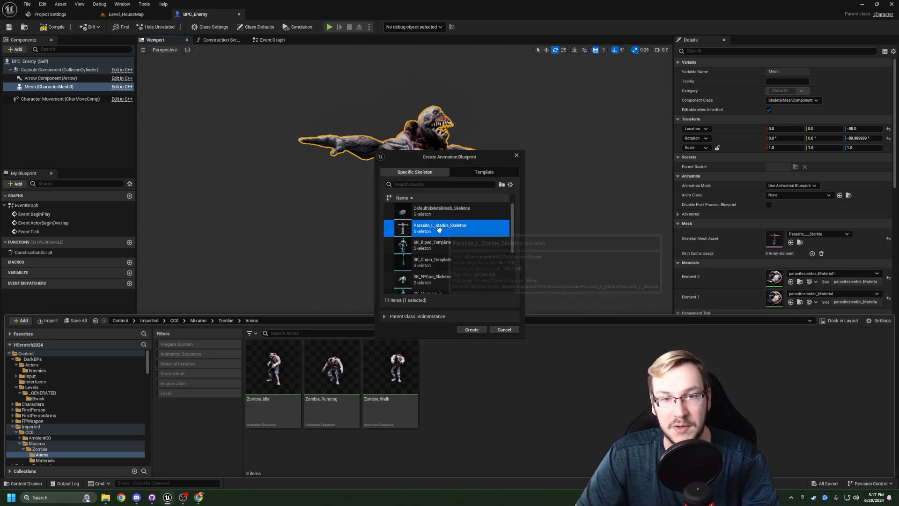
click(471, 330)
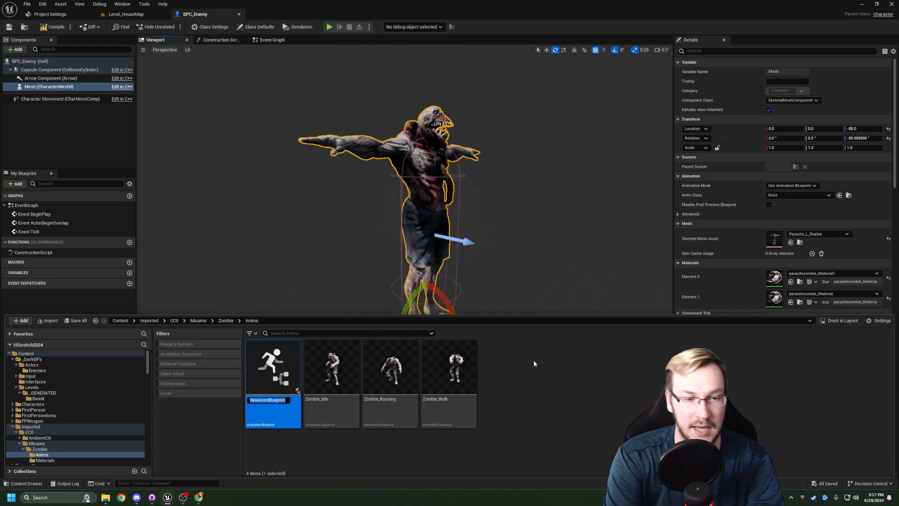
text(ABP)
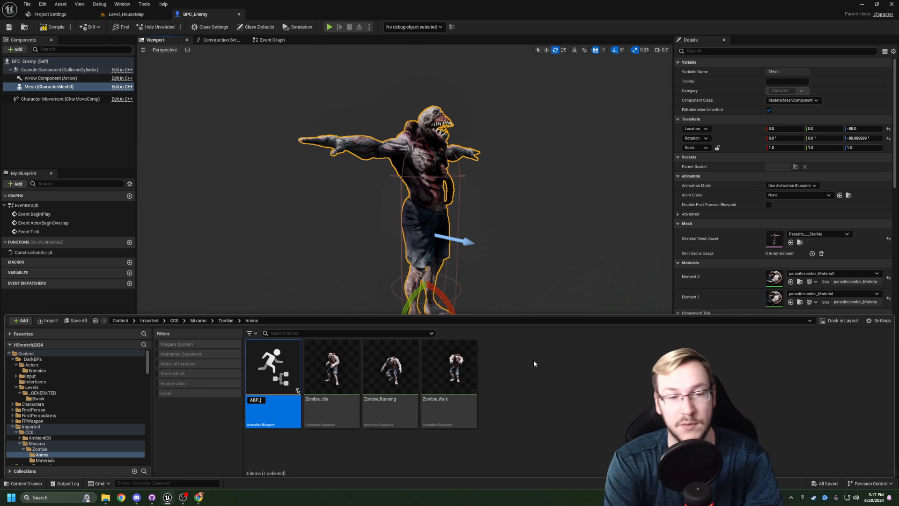
text(_)
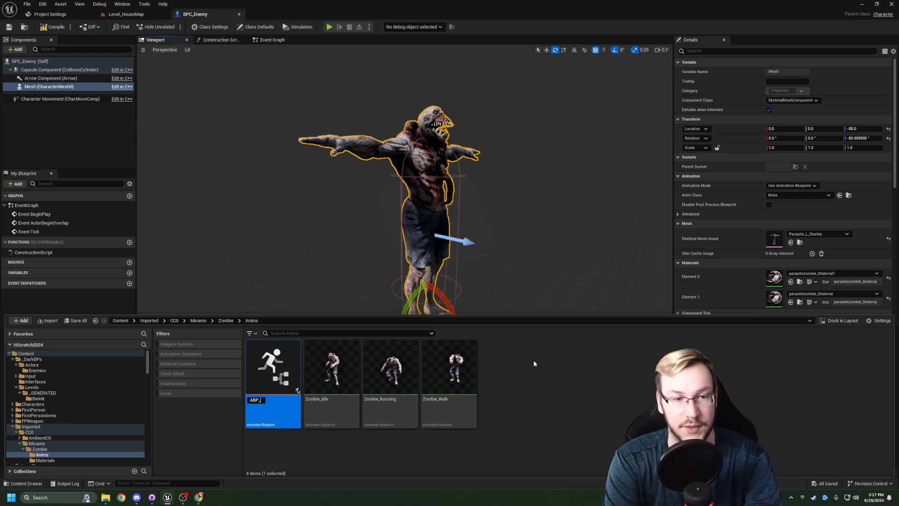
text(Enemy)
key(Return)
key(ctrl+s)
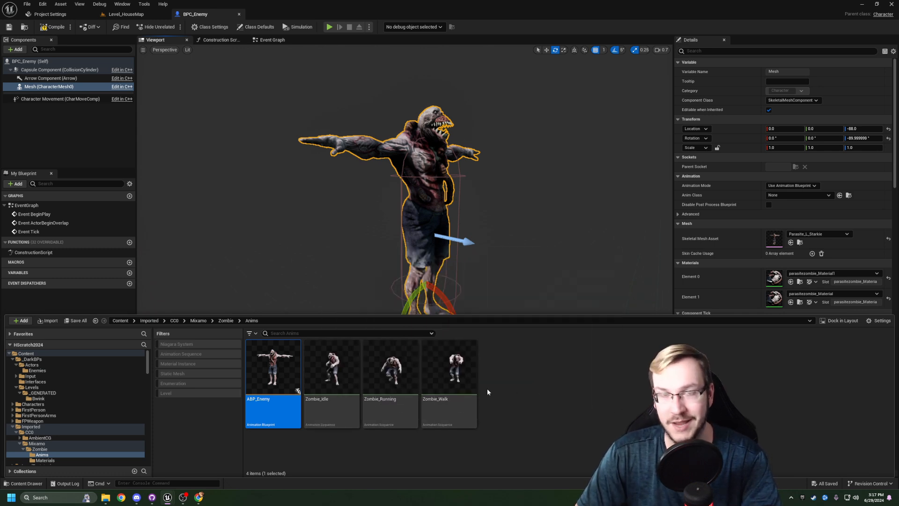
- Rename the Zombie_Idle animation sequence to AS_Enemy_Idle
click(352, 421)
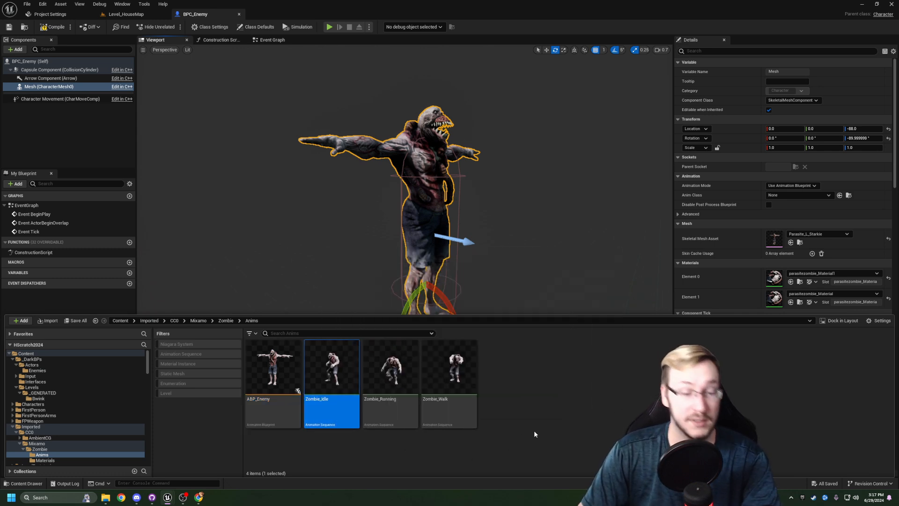
key(F2)
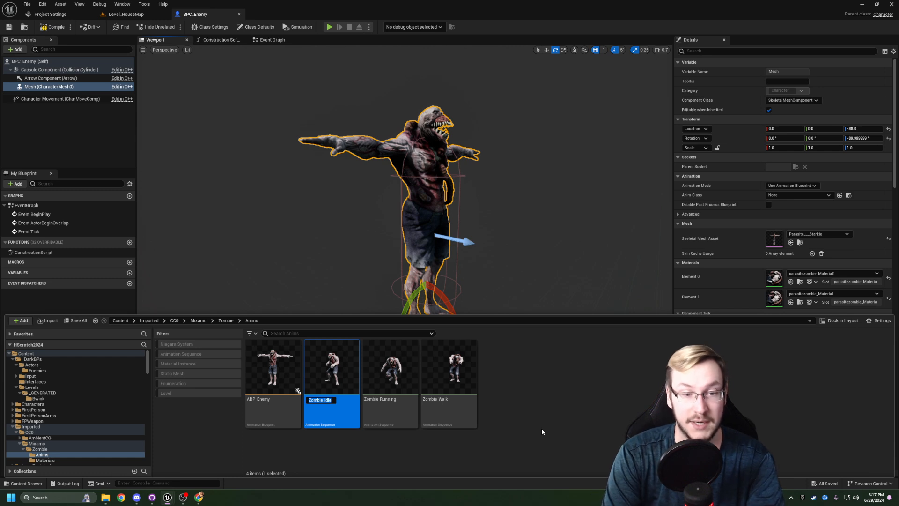
text(AS)
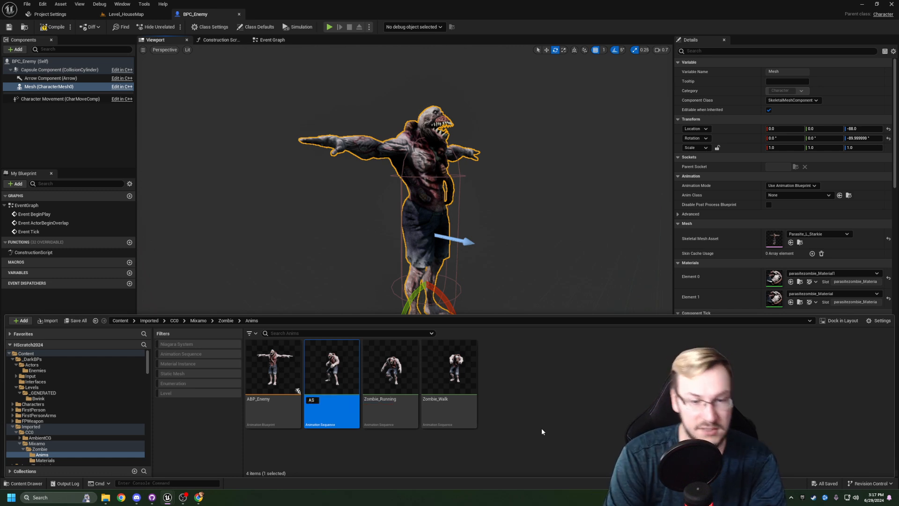
text(_Enemy)
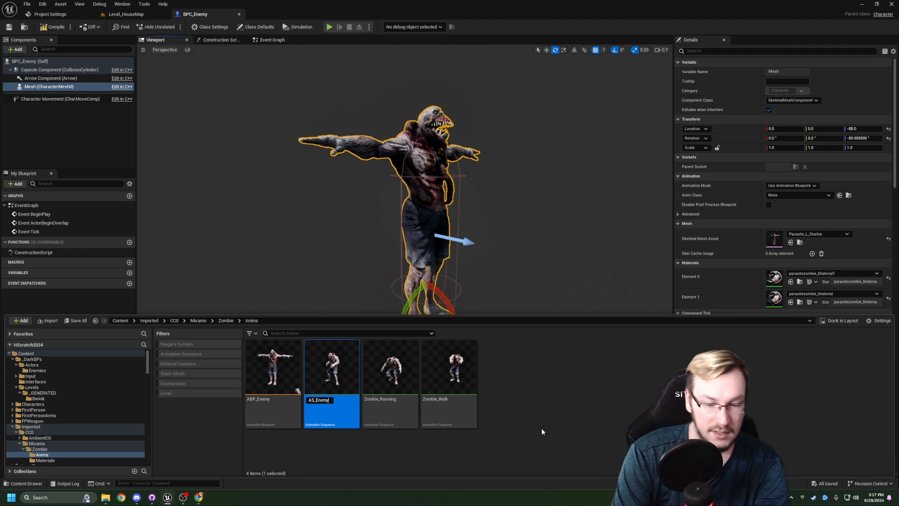
text(_Idle)
key(Return)
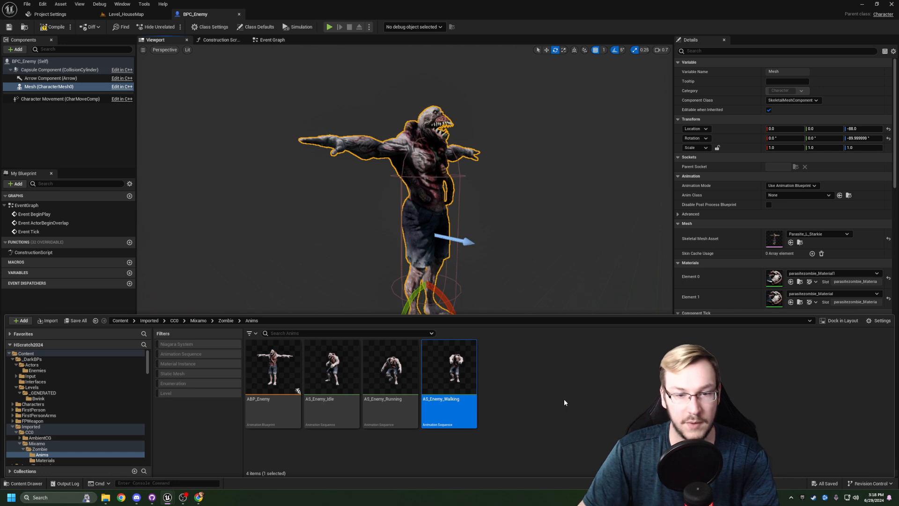
click(564, 401)
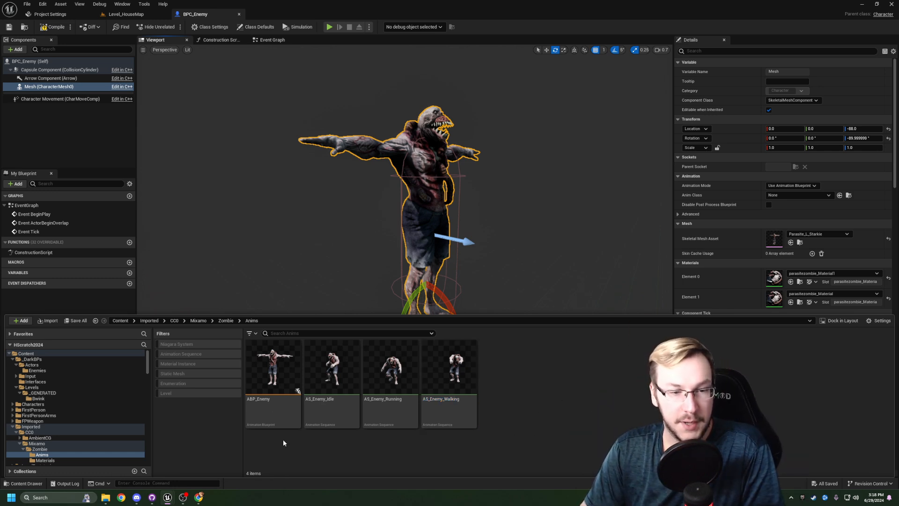
- Open ABP_Enemy and place the AS_Enemy_Idle sequence in the AnimGraph, before the Output Pose node
double_click(274, 403)
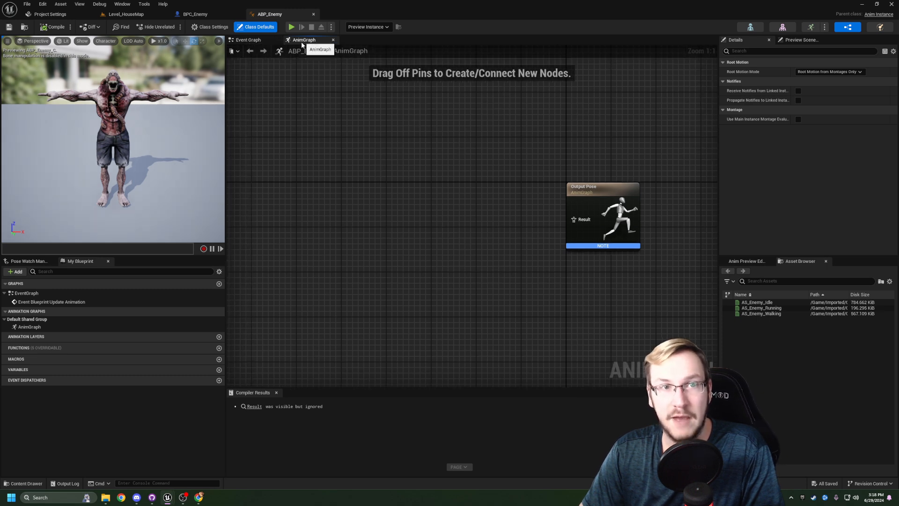
right_drag(374, 141, 364, 147)
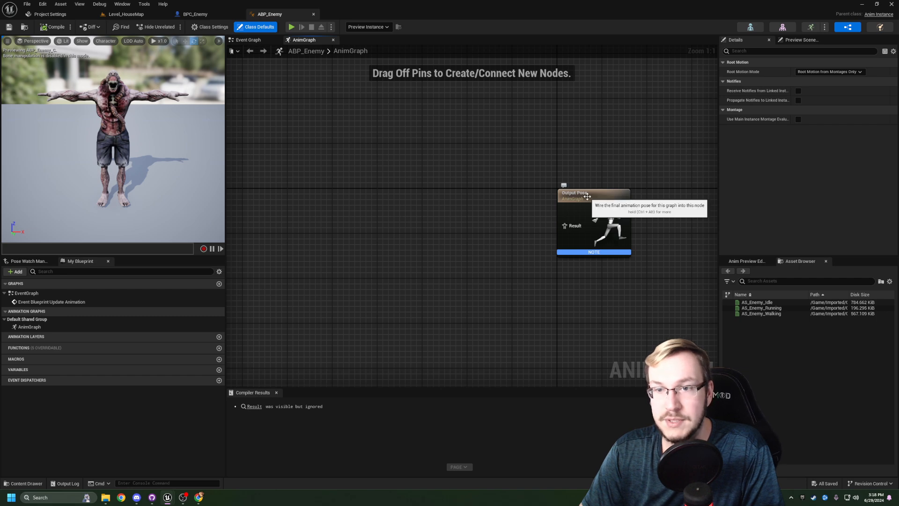
right_drag(472, 257, 424, 260)
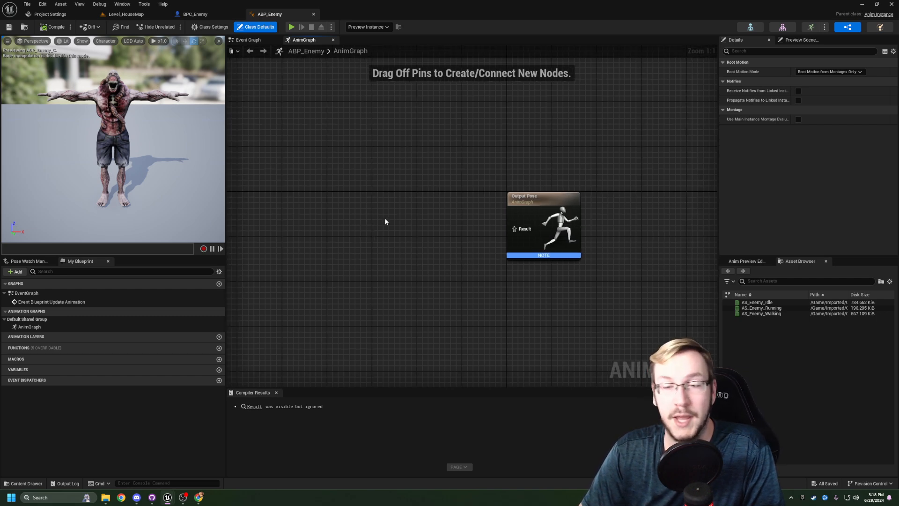
right_drag(382, 217, 376, 219)
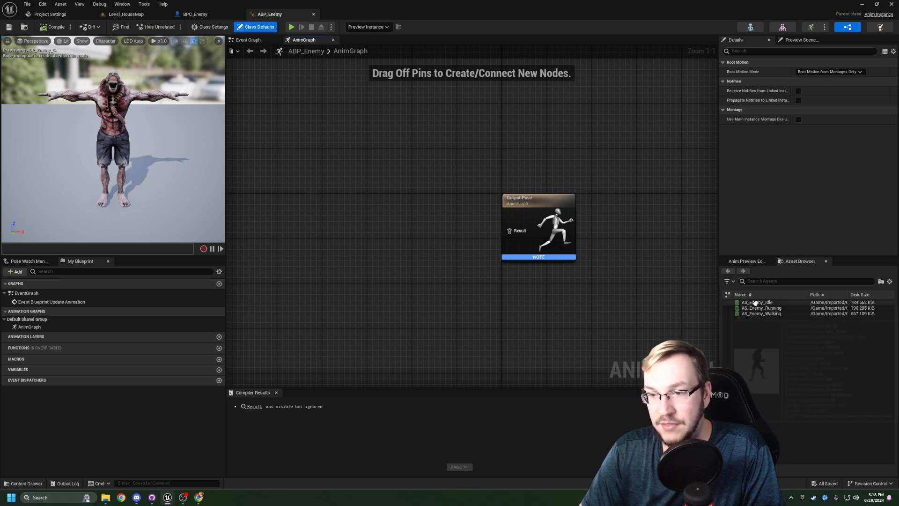
drag(755, 302, 369, 200)
right_drag(484, 211, 441, 214)
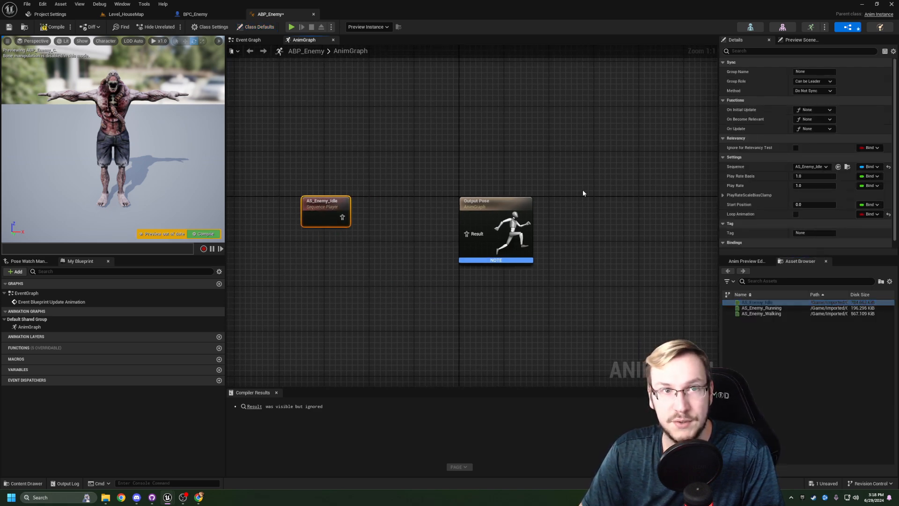
- Connect the AS_Enemy_Idle sequence to the Output Pose and compile ABP_Enemy
drag(342, 216, 467, 233)
click(370, 294)
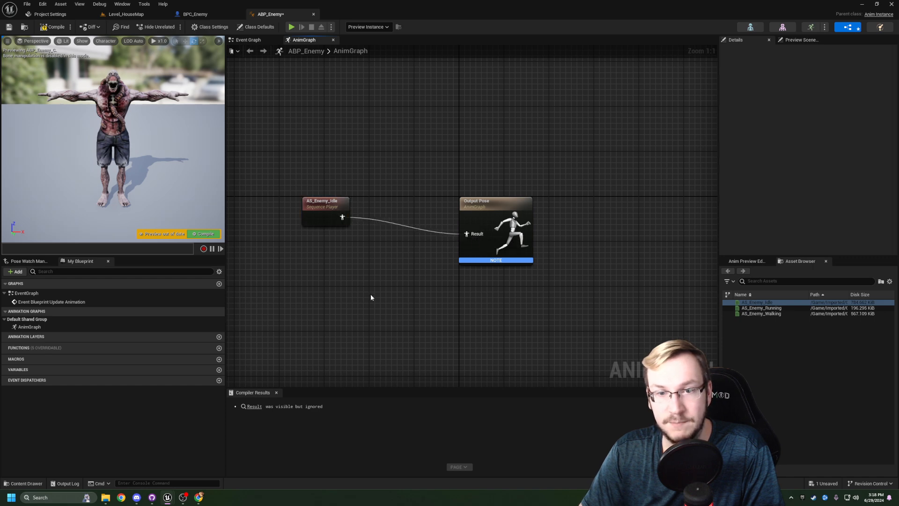
right_drag(370, 294, 409, 294)
click(50, 27)
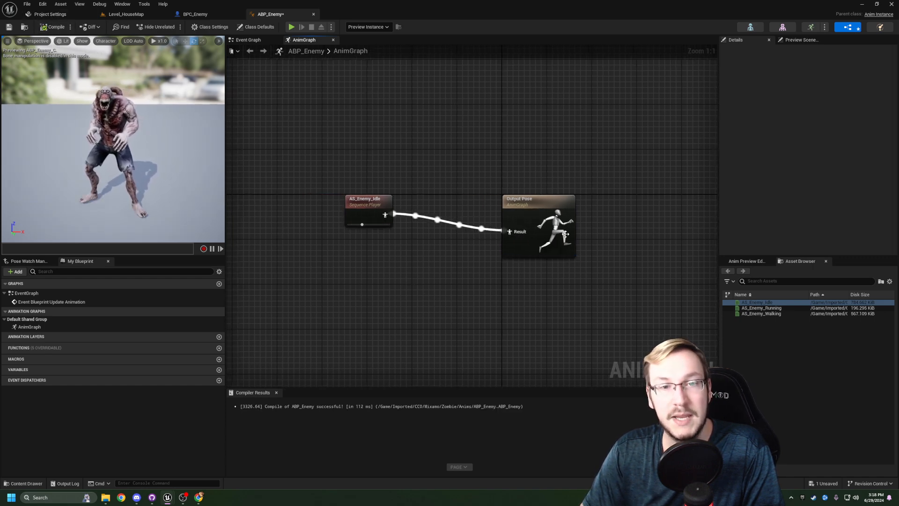
right_drag(218, 181, 196, 181)
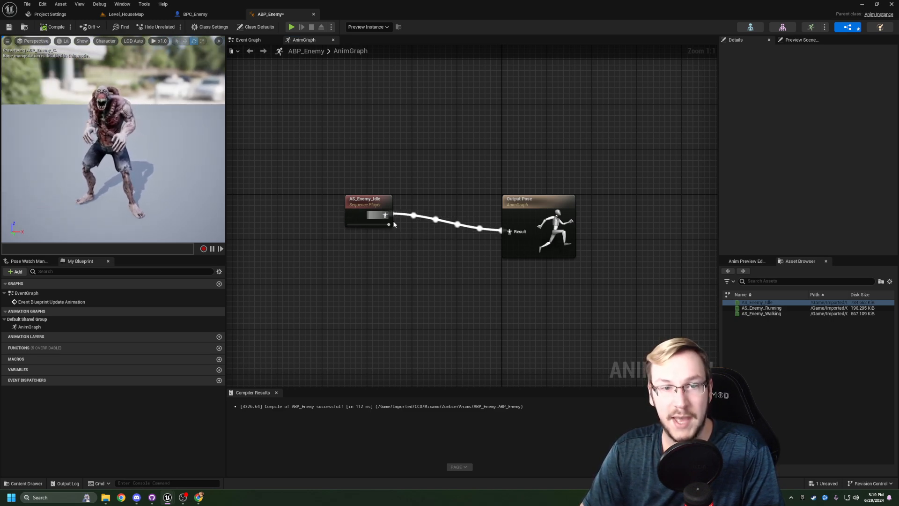
- Delete the AS_Enemy_Idle sequence node from the AnimGraph
drag(419, 152, 312, 262)
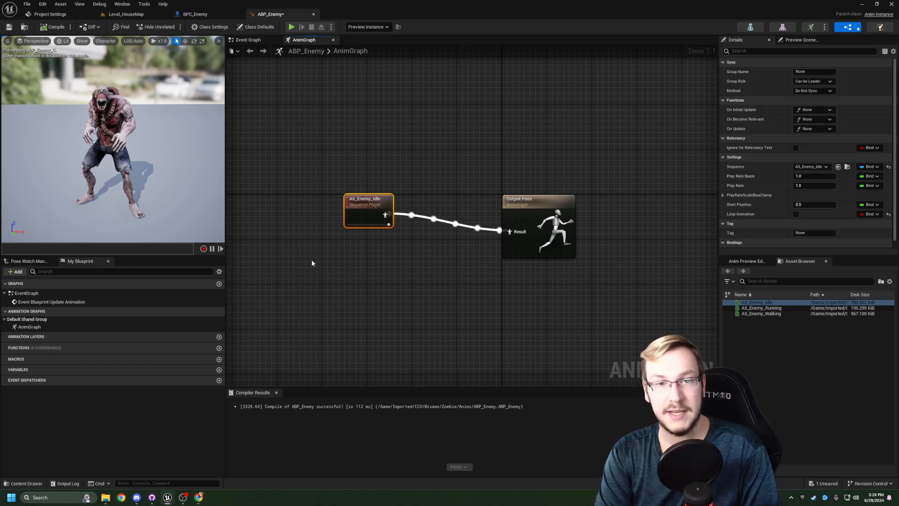
key(Delete)
right_drag(311, 260, 316, 255)
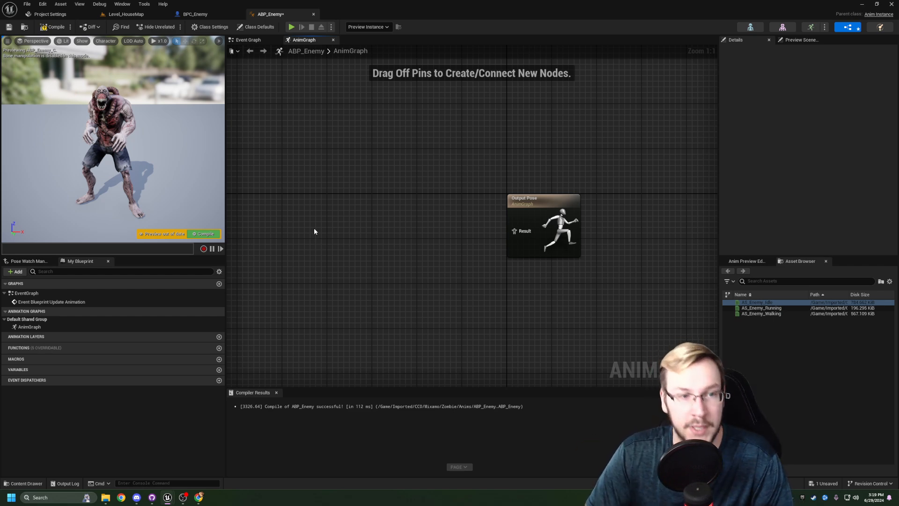
- Add a State Machine node to the AnimGraph and name it Locomotion
right_click(375, 226)
text(stat)
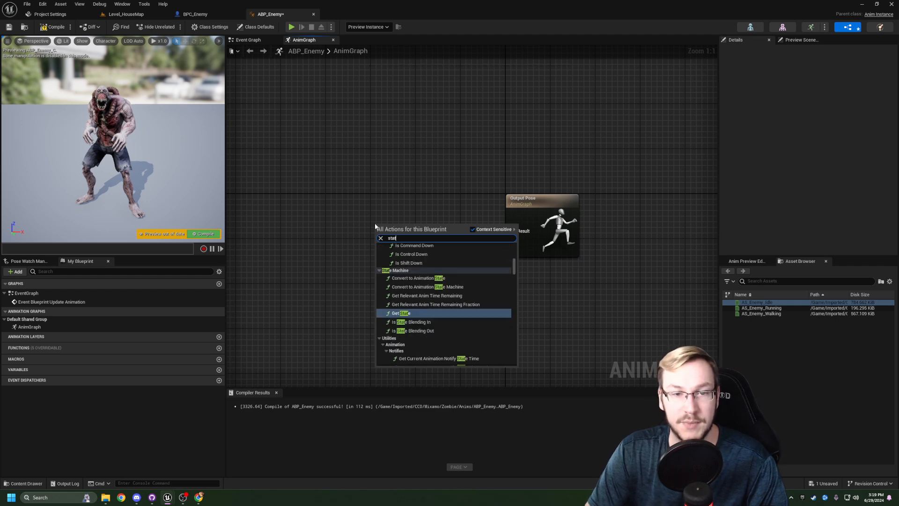
text(e machine)
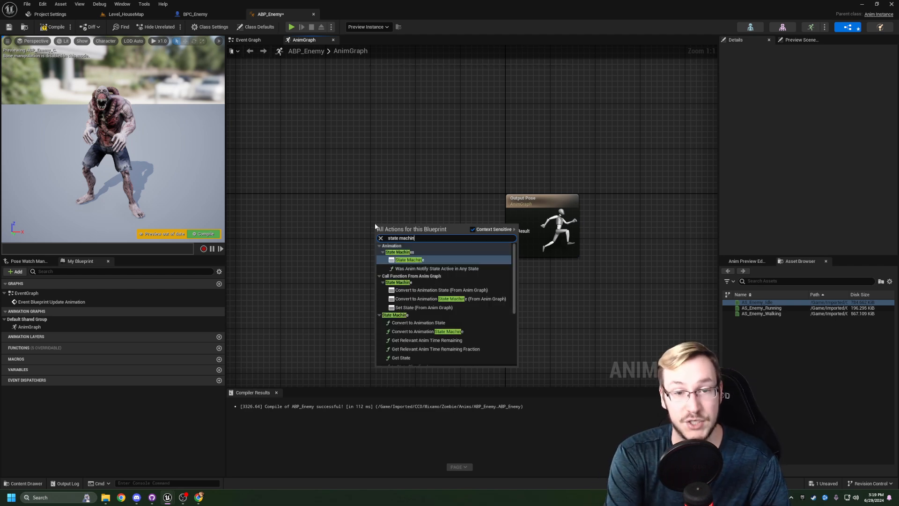
click(398, 259)
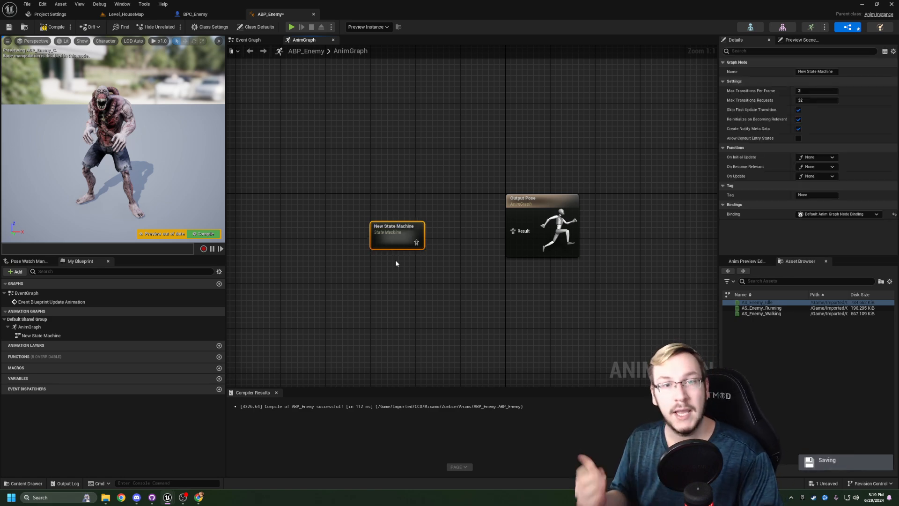
click(394, 227)
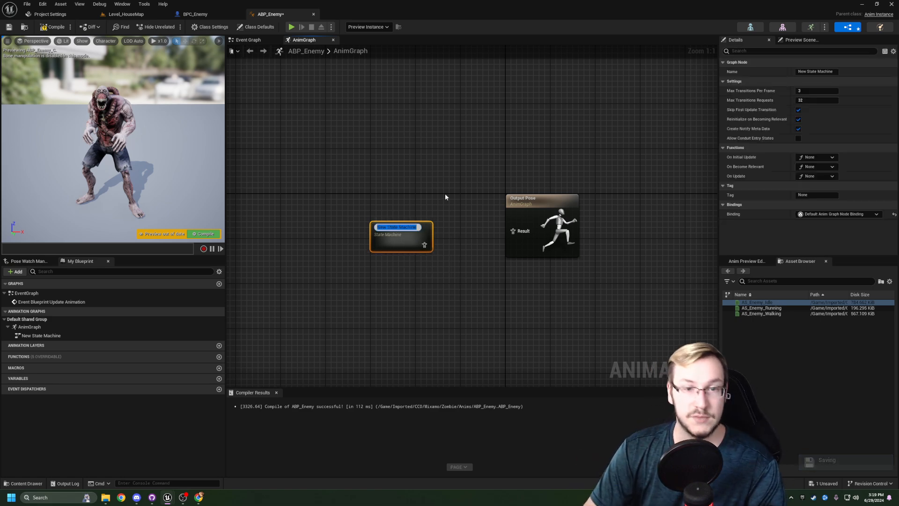
text(Locom)
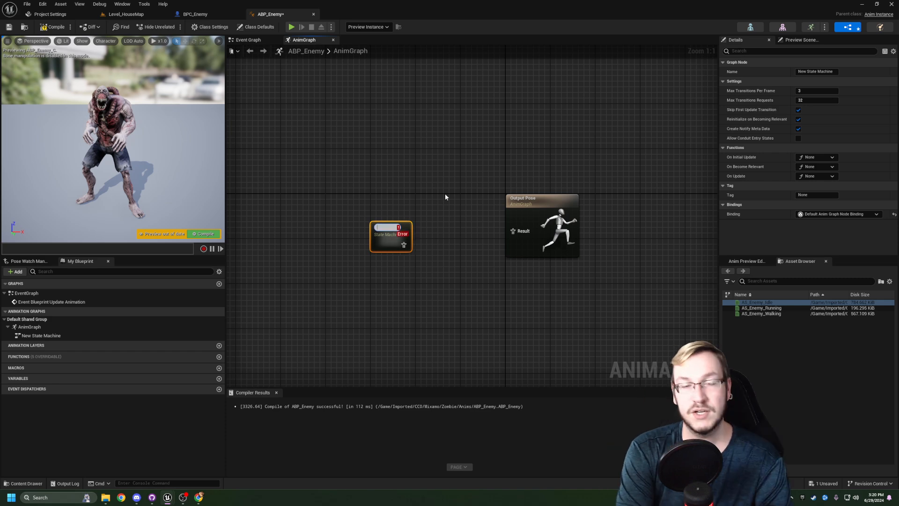
text(otion)
key(Return)
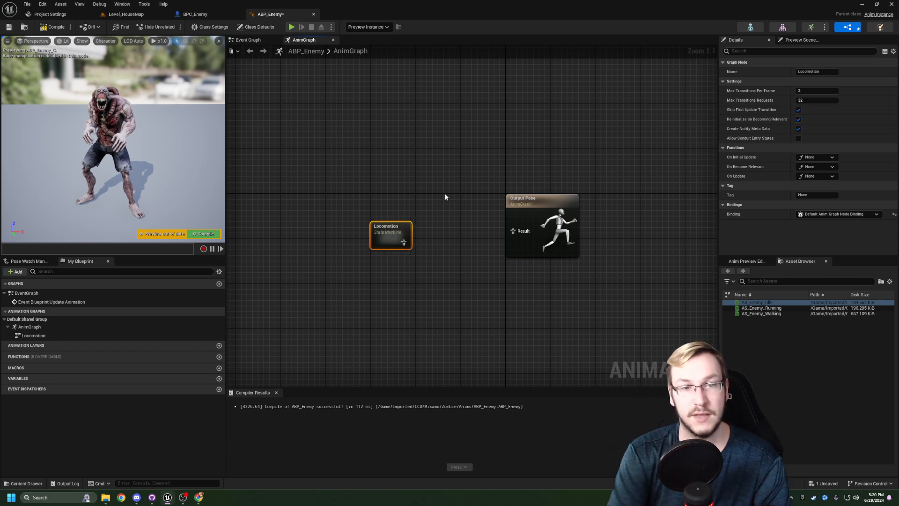
- Connect the Locomotion state machine to the Output Pose and line the node up with its Result input
mouse_move(446, 194)
right_down()
mouse_move(445, 184)
mouse_move(431, 189)
right_up()
drag(382, 219, 501, 225)
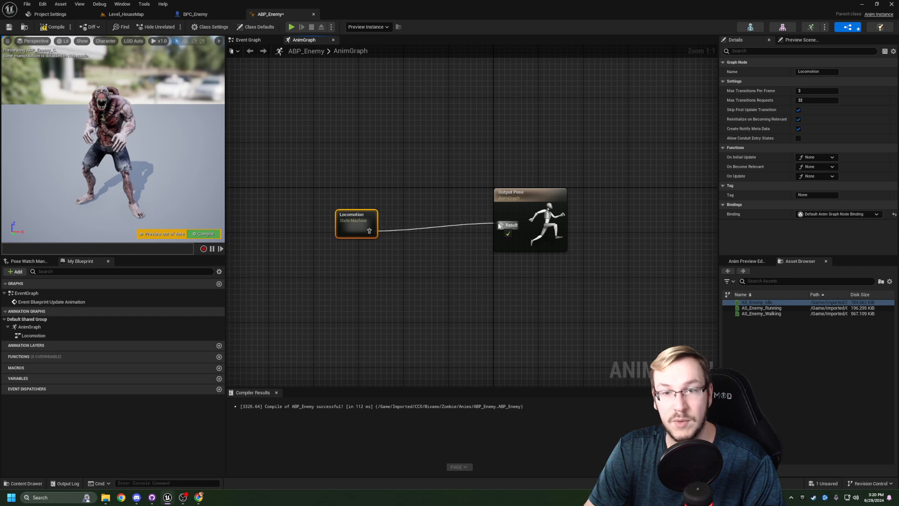
drag(346, 230, 357, 224)
click(383, 258)
right_drag(461, 318, 468, 317)
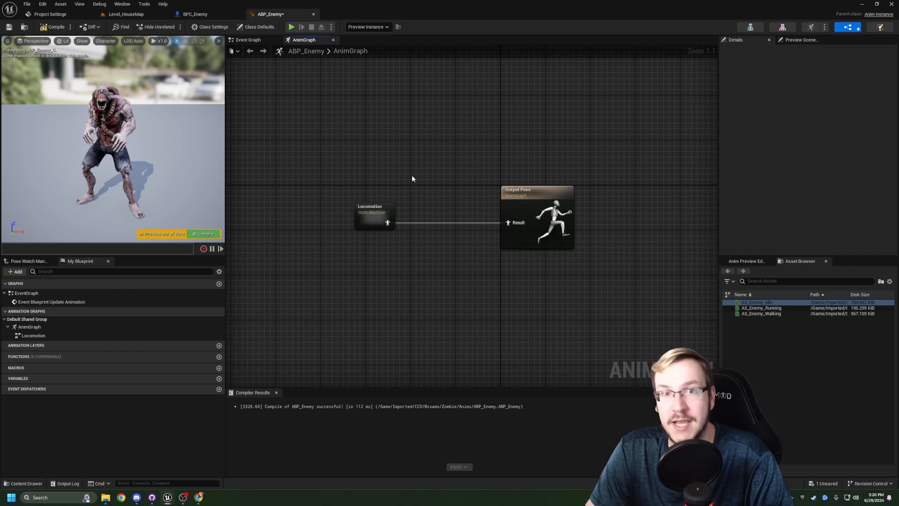
- Open the Locomotion state machine, add AS_Enemy_Idle as a state and connect Entry to it
double_click(371, 222)
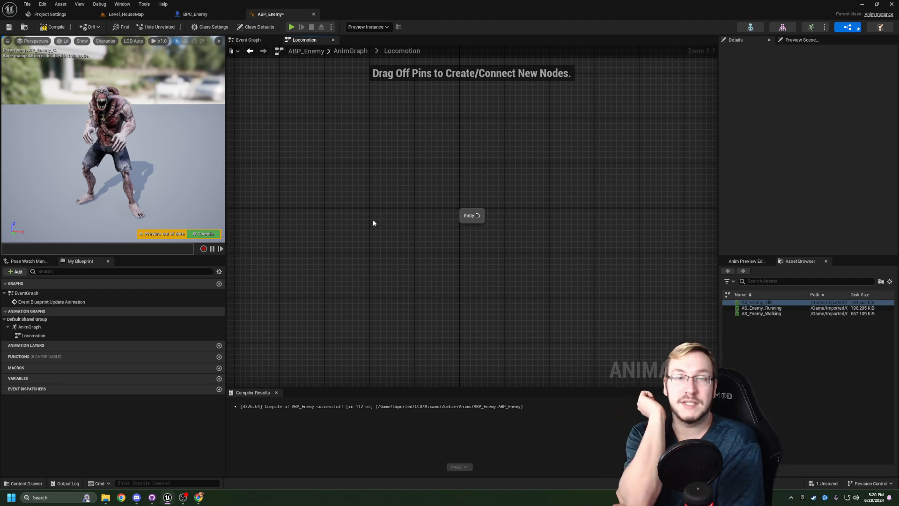
right_drag(495, 145, 365, 141)
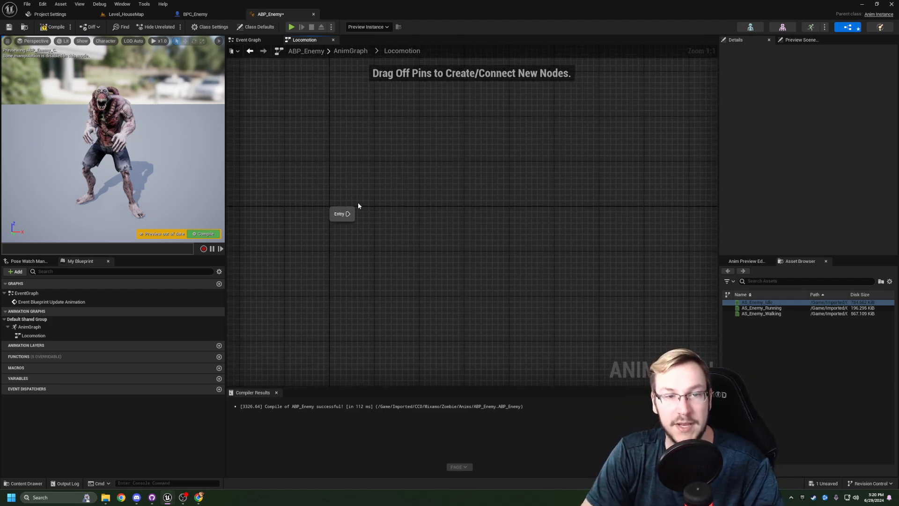
drag(276, 185, 408, 250)
click(408, 249)
right_drag(441, 251, 470, 252)
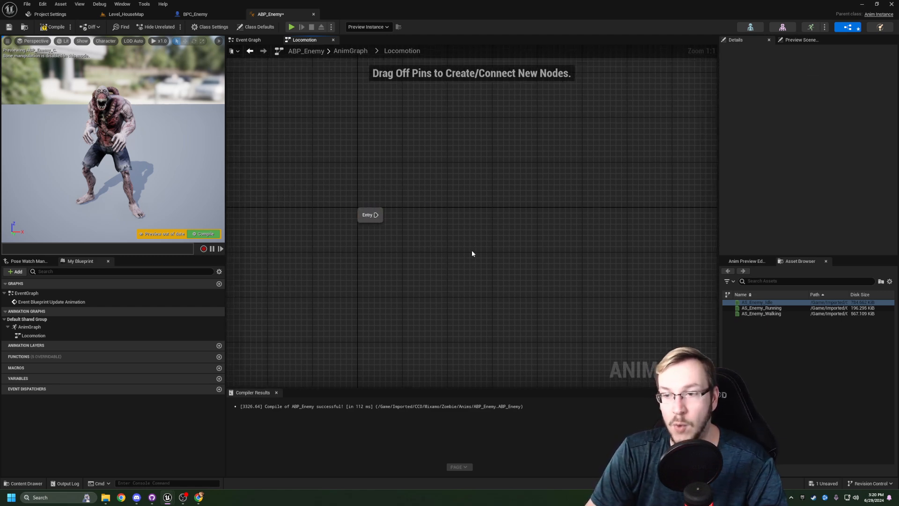
drag(755, 302, 455, 215)
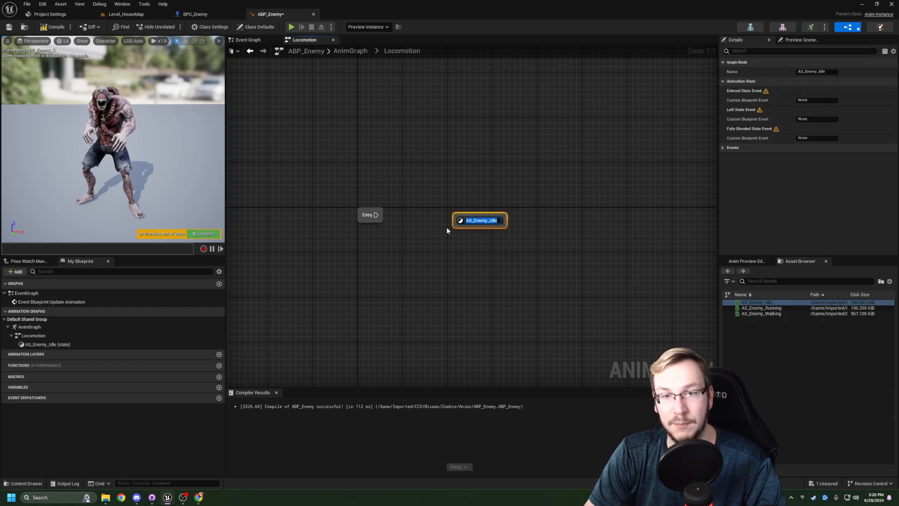
click(482, 242)
drag(376, 215, 477, 218)
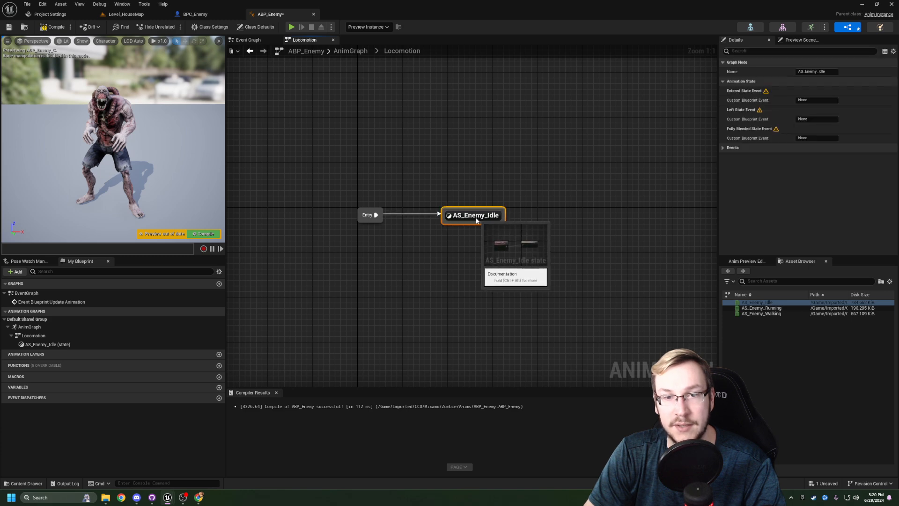
click(425, 235)
right_drag(425, 235, 394, 232)
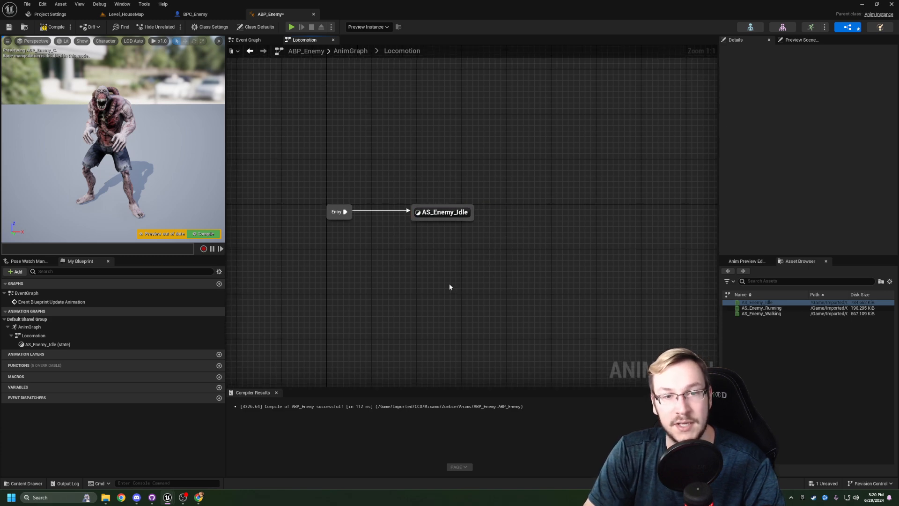
- Compile and save ABP_Enemy, and check the idle animation in the preview
right_drag(367, 287, 386, 297)
click(53, 27)
click(11, 27)
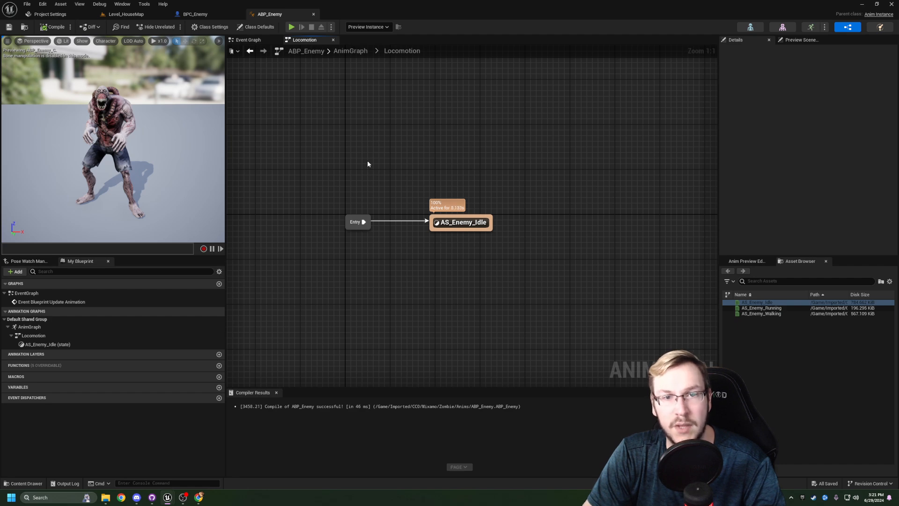
mouse_move(178, 151)
right_down()
mouse_move(201, 151)
mouse_move(157, 150)
mouse_move(188, 151)
right_up()
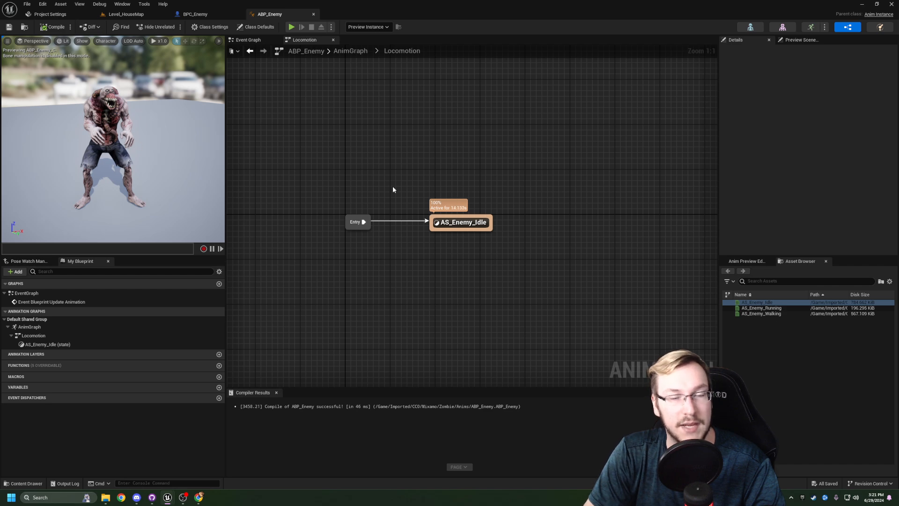
right_drag(330, 178, 297, 182)
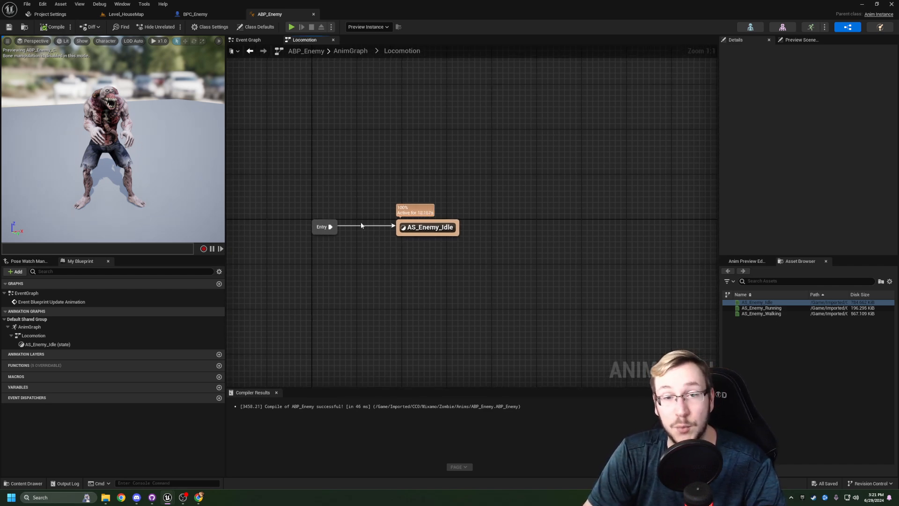
- Open the AS_Enemy_Idle state and straighten the connection between its sequence player and the Output Animation Pose
double_click(431, 233)
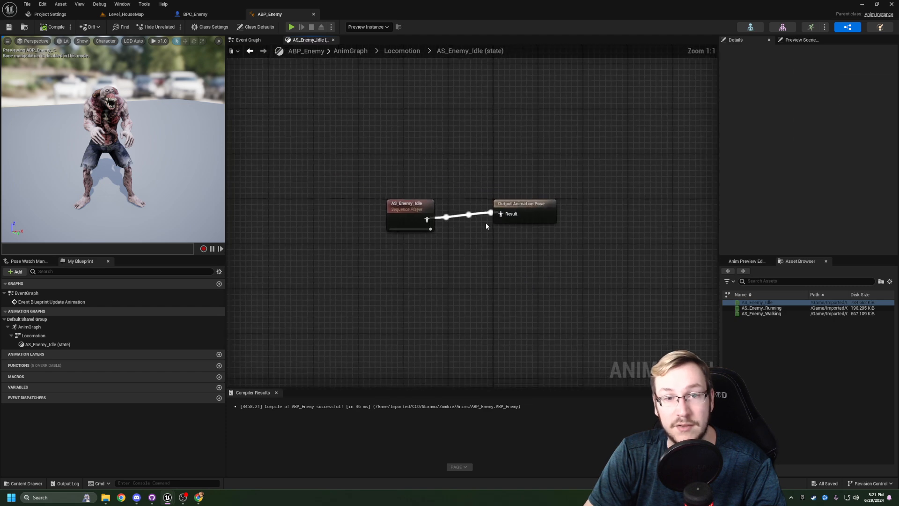
drag(524, 214, 513, 224)
drag(602, 174, 412, 255)
key(q)
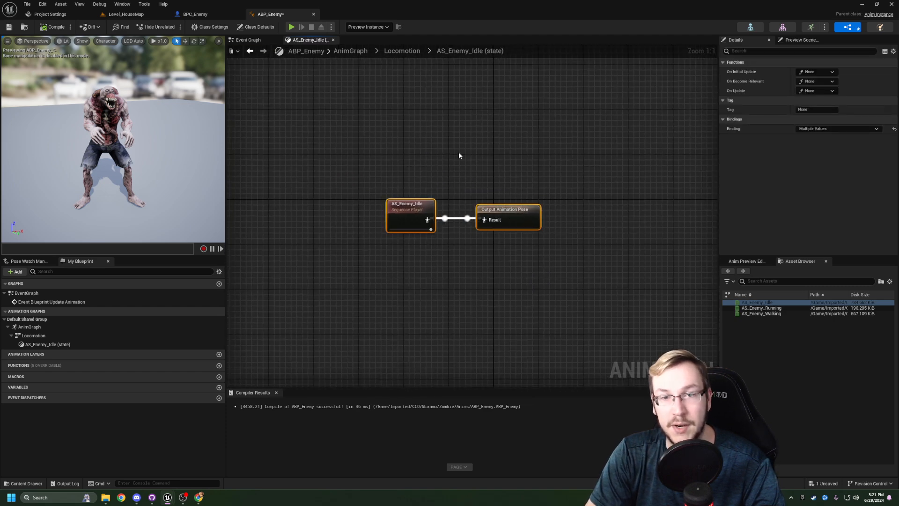
right_drag(497, 167, 444, 162)
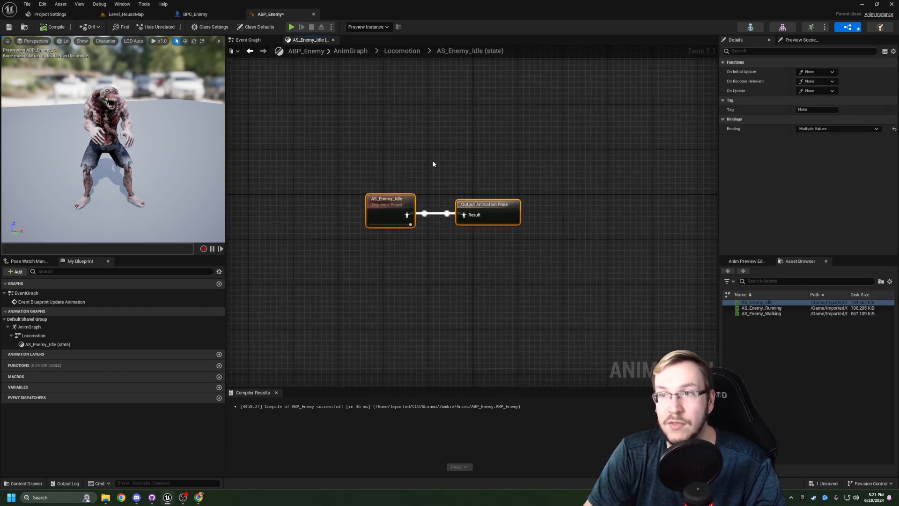
click(587, 176)
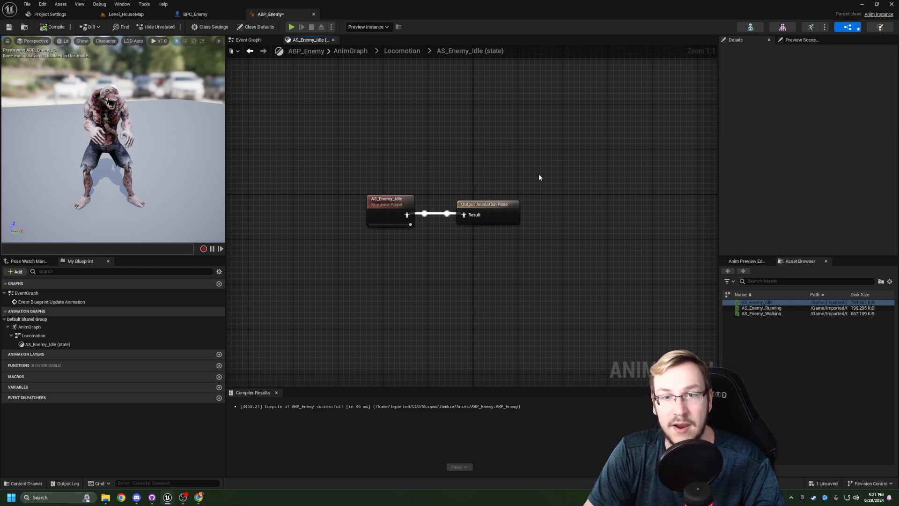
- Enable Loop Animation on the AS_Enemy_Idle sequence player, then compile and save ABP_Enemy
click(385, 208)
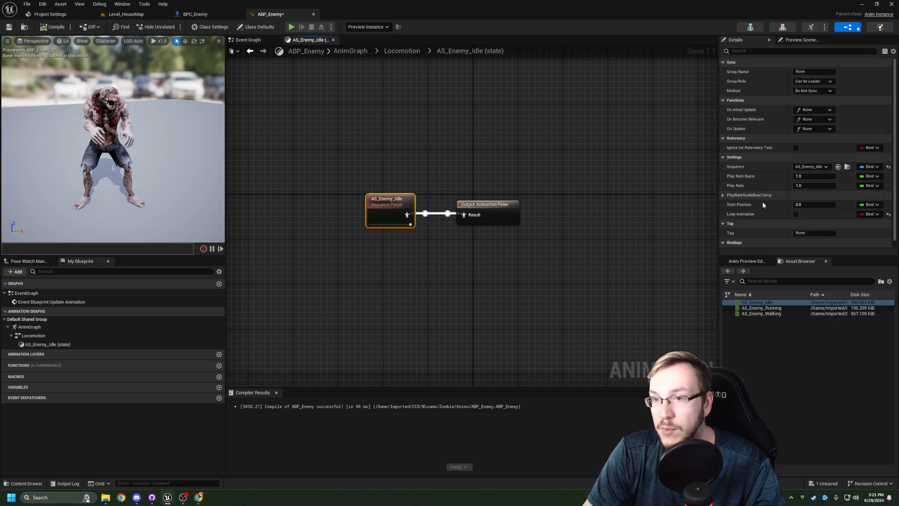
click(796, 214)
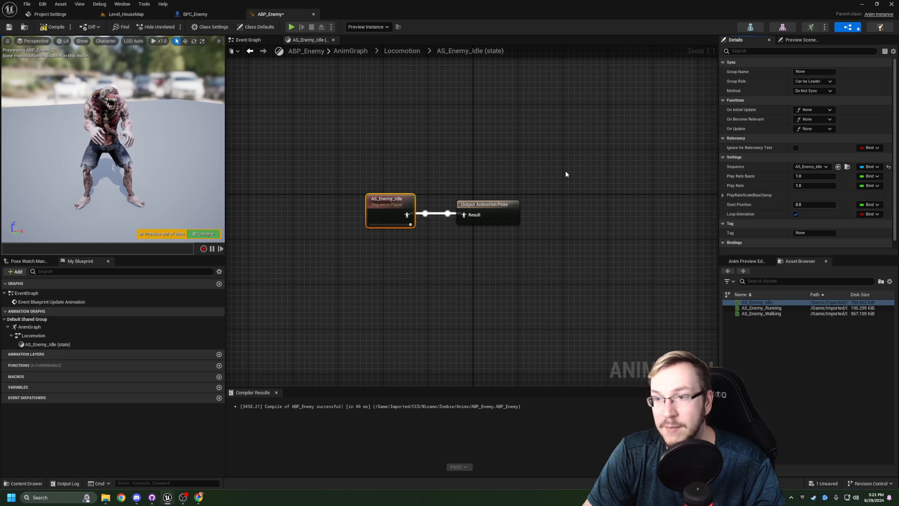
click(53, 26)
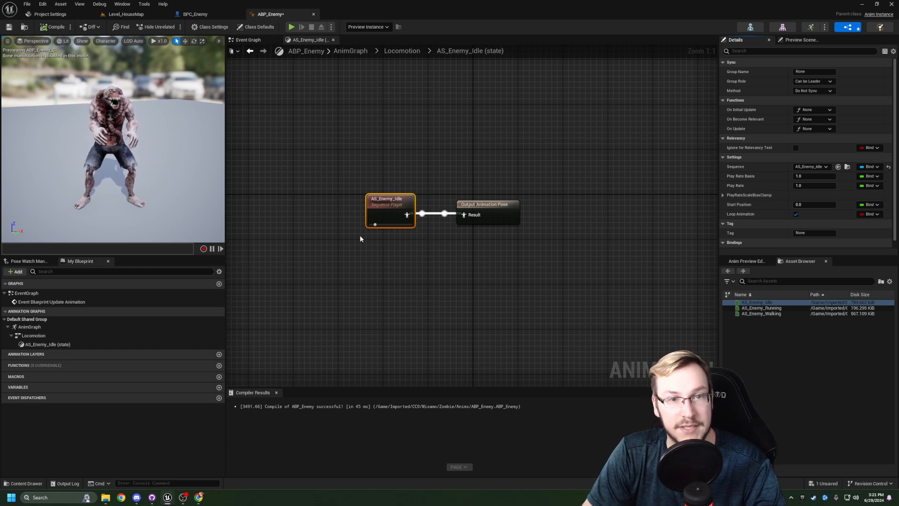
right_drag(418, 143, 400, 118)
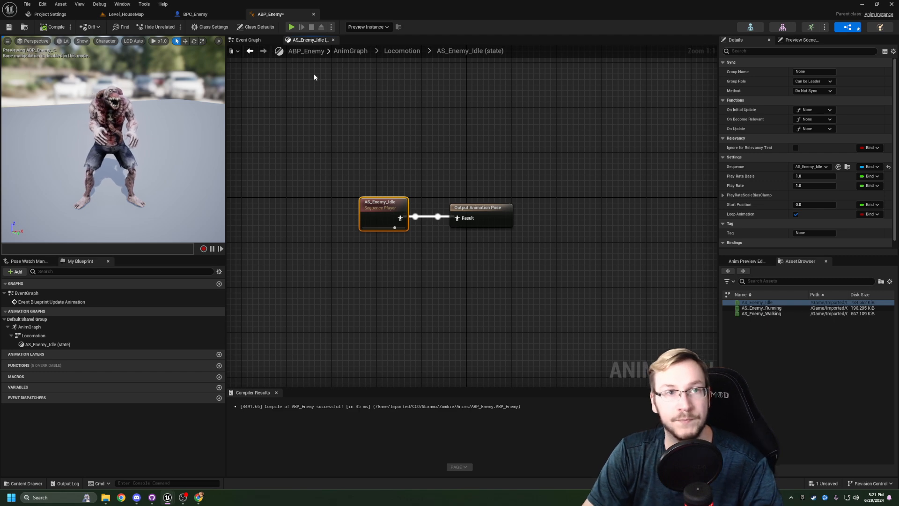
click(248, 40)
key(ctrl+s)
click(310, 40)
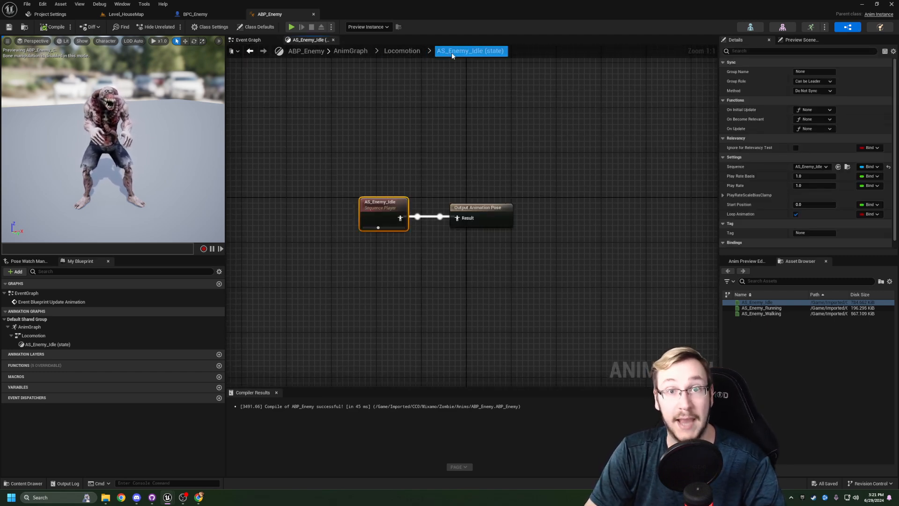
- In BPC_Enemy, set the Mesh component's Anim Class to ABP_Enemy
click(196, 14)
mouse_move(368, 147)
alt+mouse_down()
mouse_move(318, 147)
mouse_move(368, 147)
alt+mouse_up()
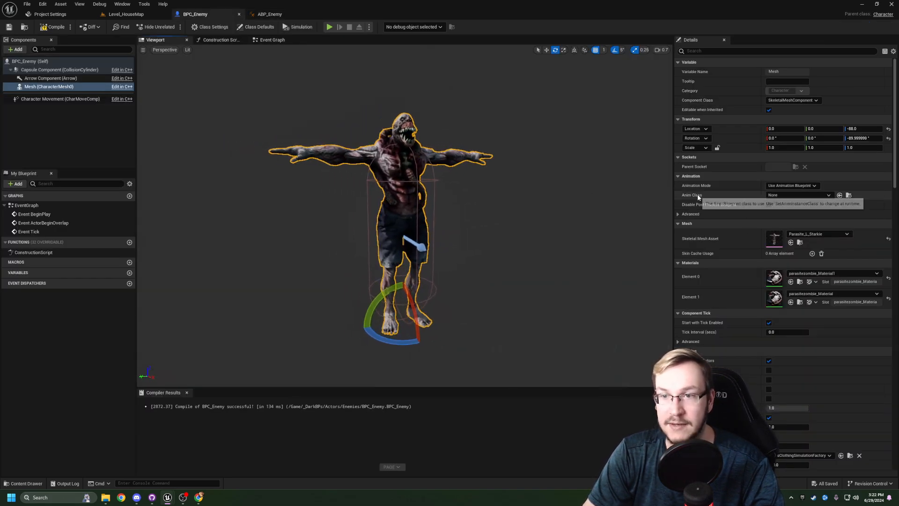
click(795, 196)
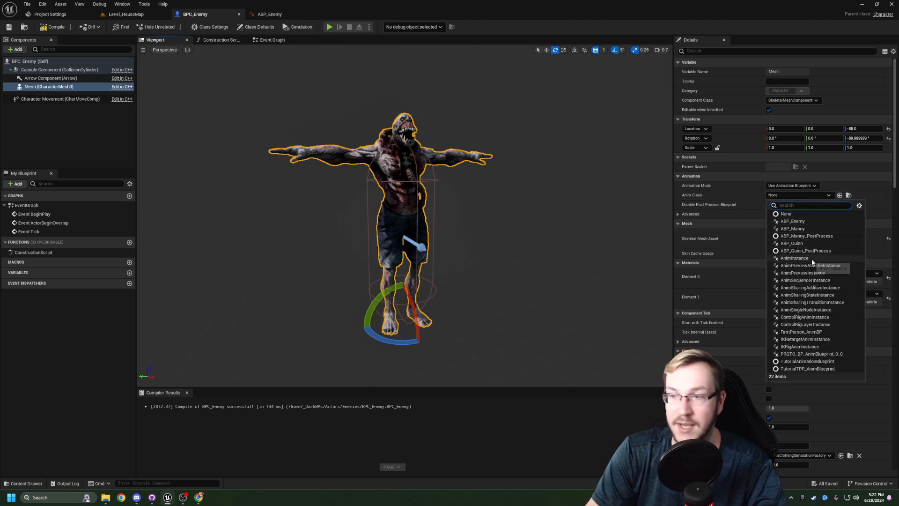
click(799, 223)
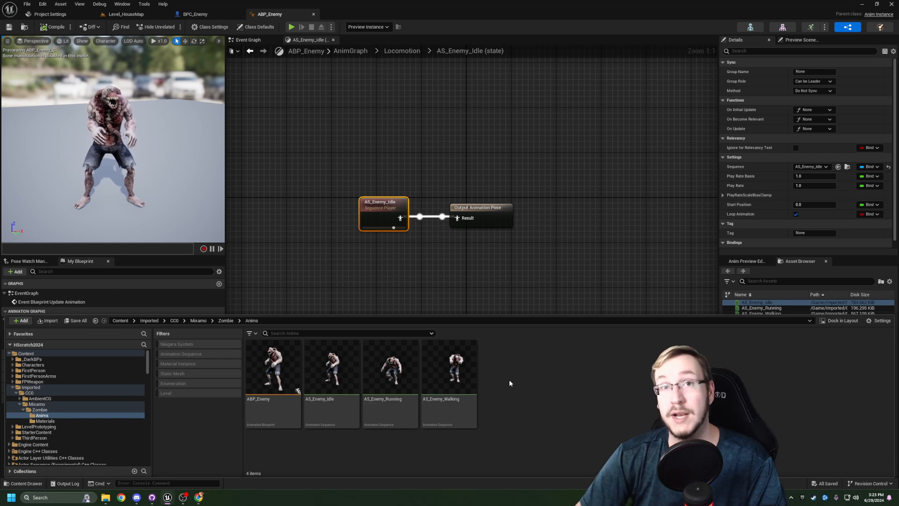
- Create a Blend Space in the Anims folder for Parasite_L_Starkie_Skeleton and name it ABS_Enemy_Idle-Run
right_click(509, 383)
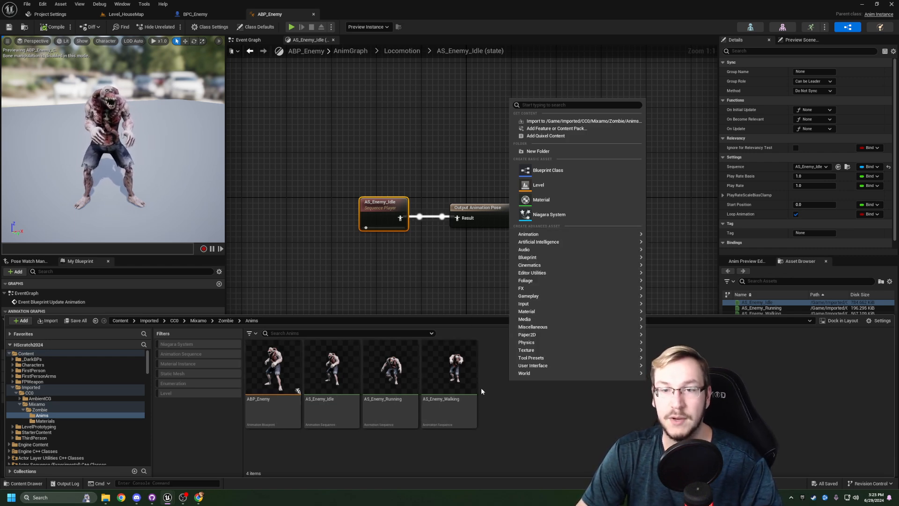
mouse_move(569, 234)
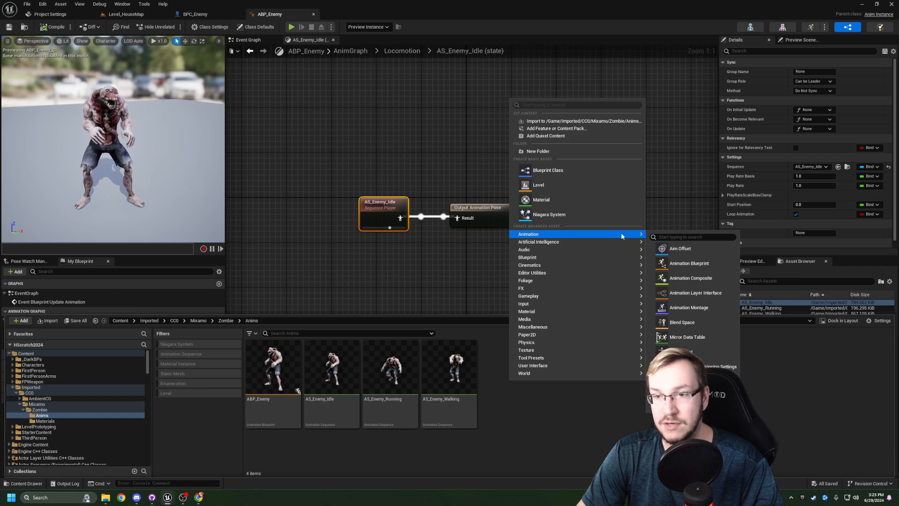
click(691, 323)
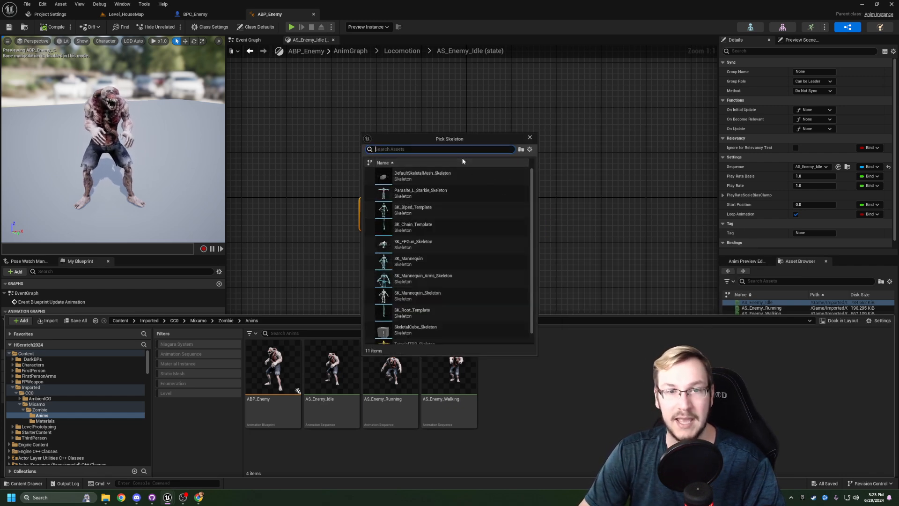
click(421, 193)
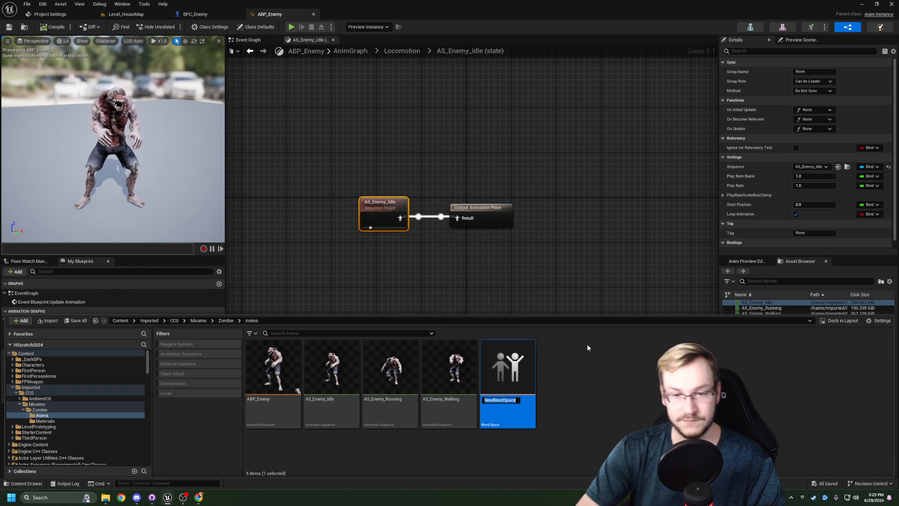
text(ABS)
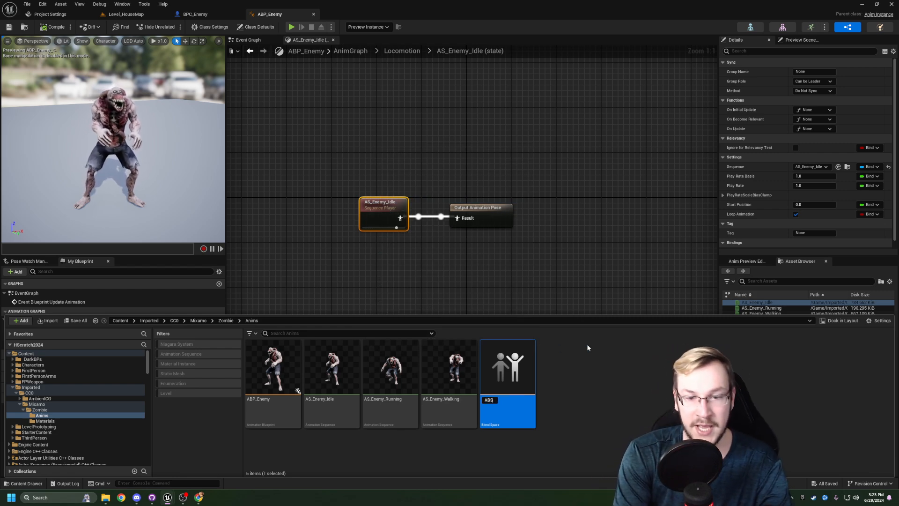
text(_)
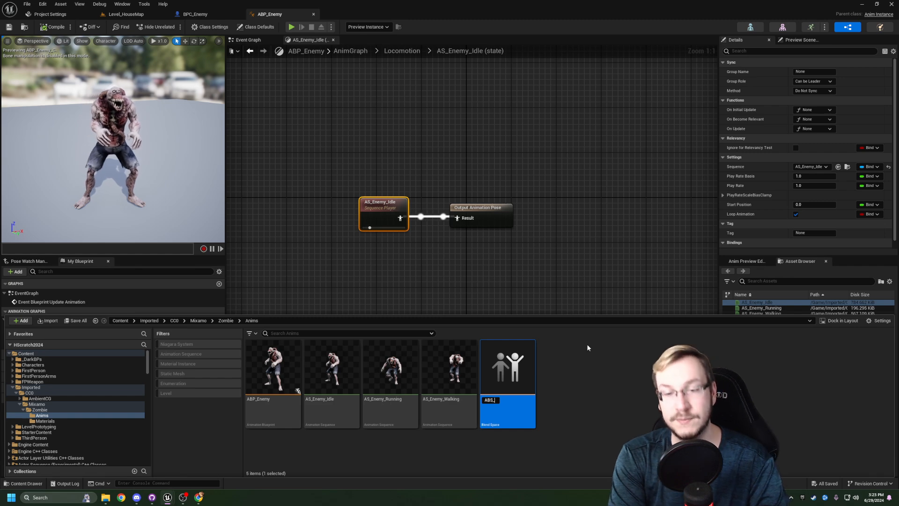
text(Enemy_Idl)
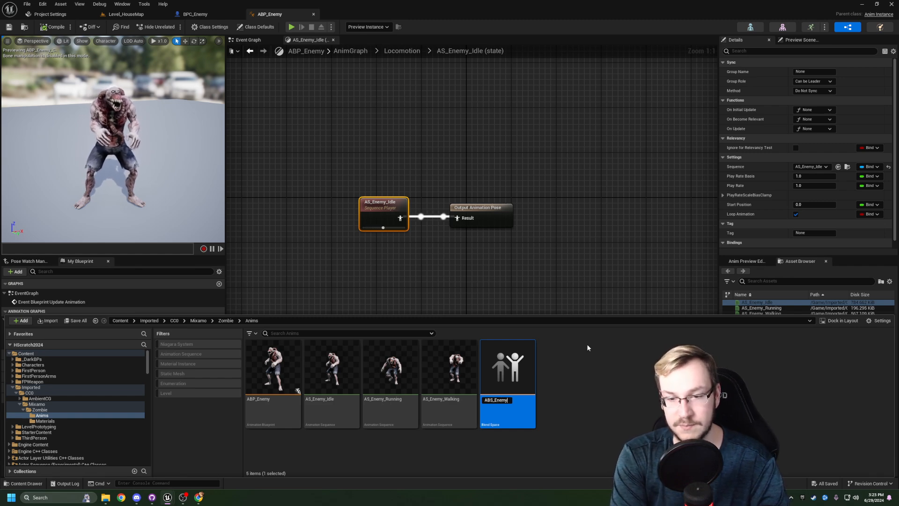
text(e-)
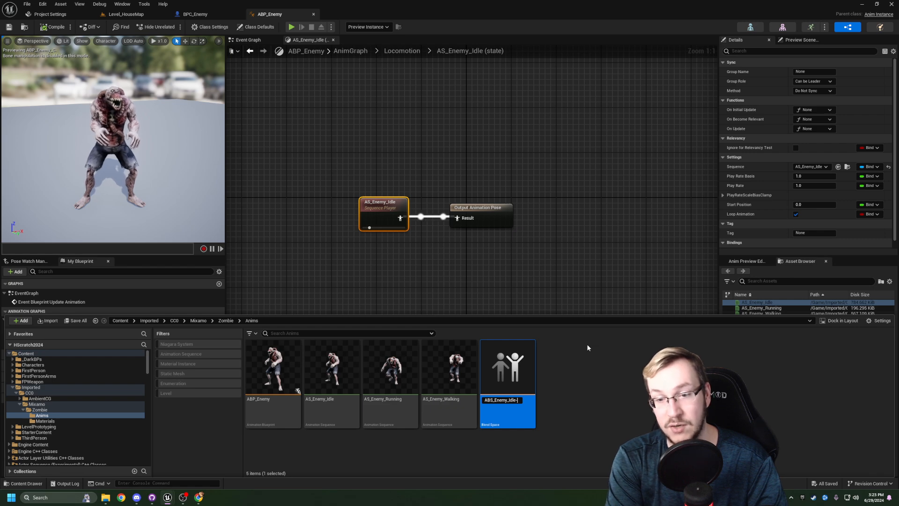
text(Run)
key(Return)
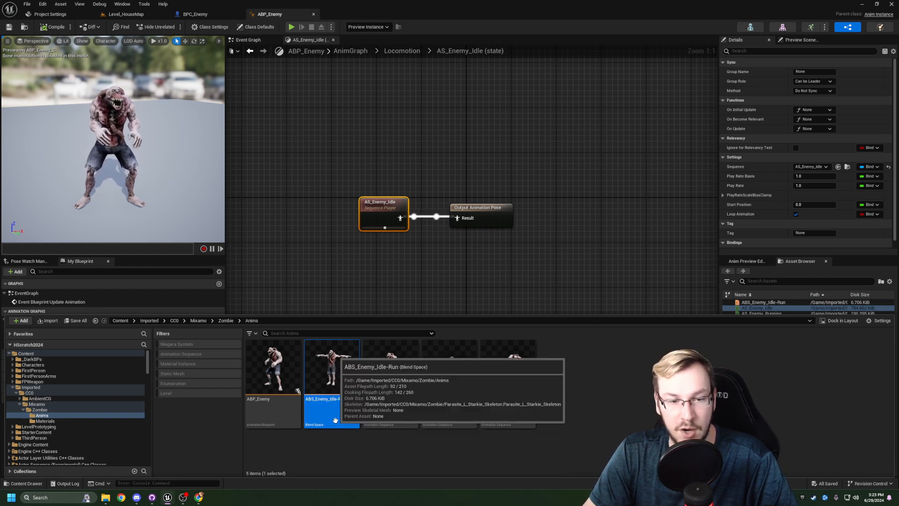
- Open ABS_Enemy_Idle-Run, name its vertical axis Speed and set that axis's maximum value to 600
double_click(336, 420)
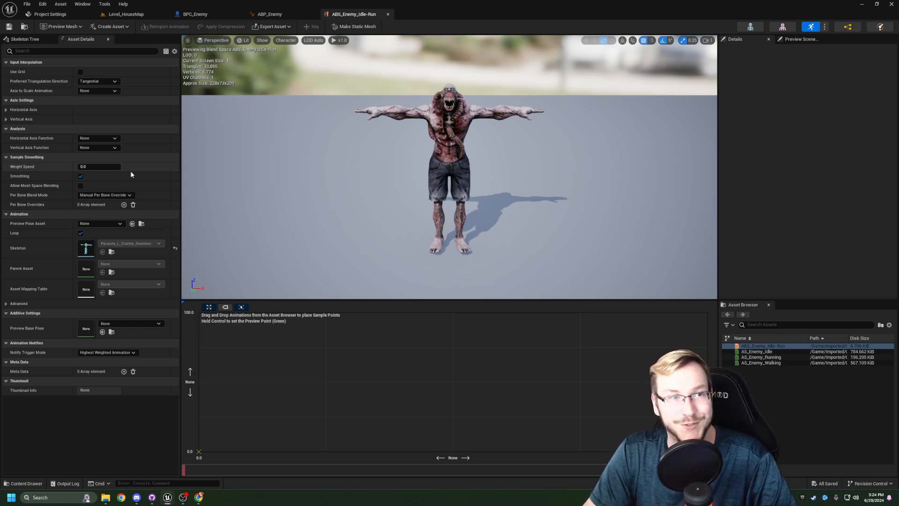
click(6, 120)
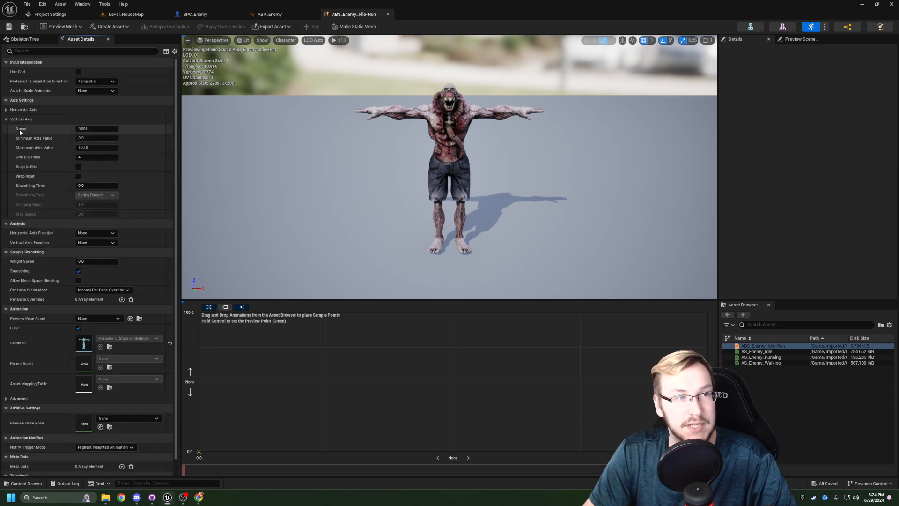
click(50, 129)
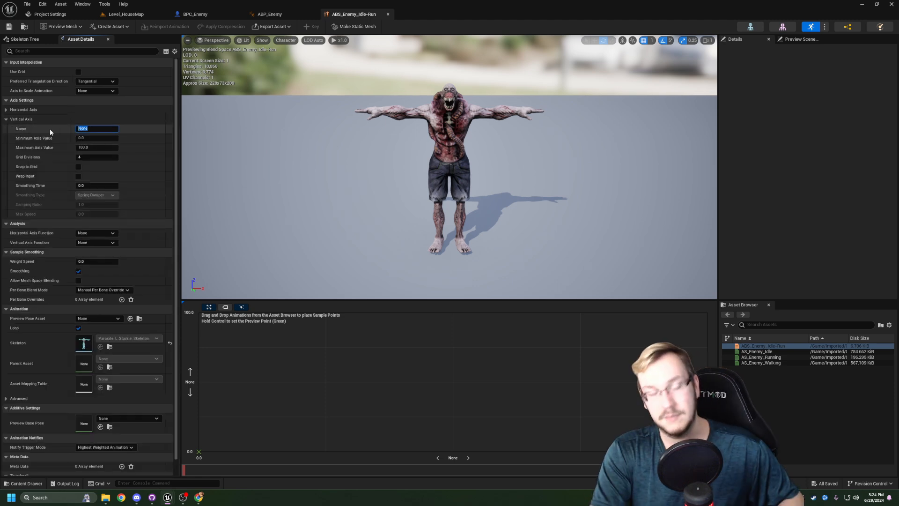
key(BackSpace)
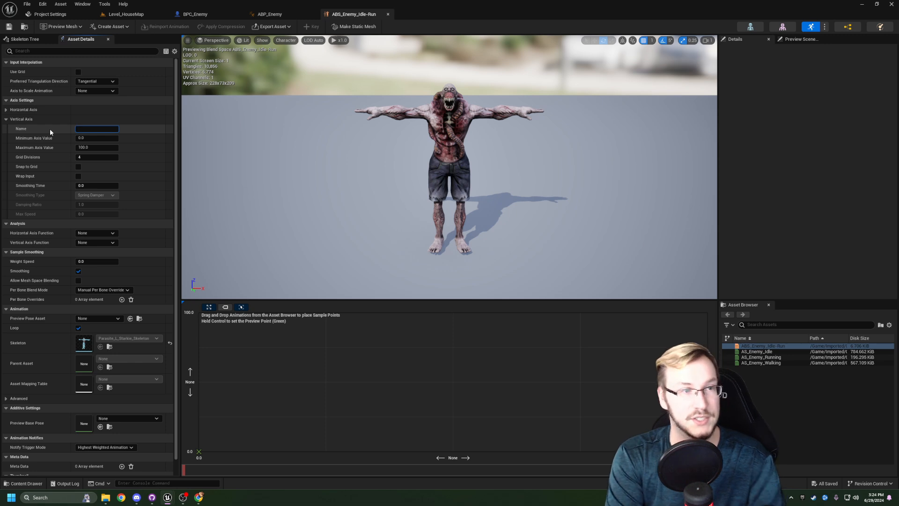
text(Speed)
key(Return)
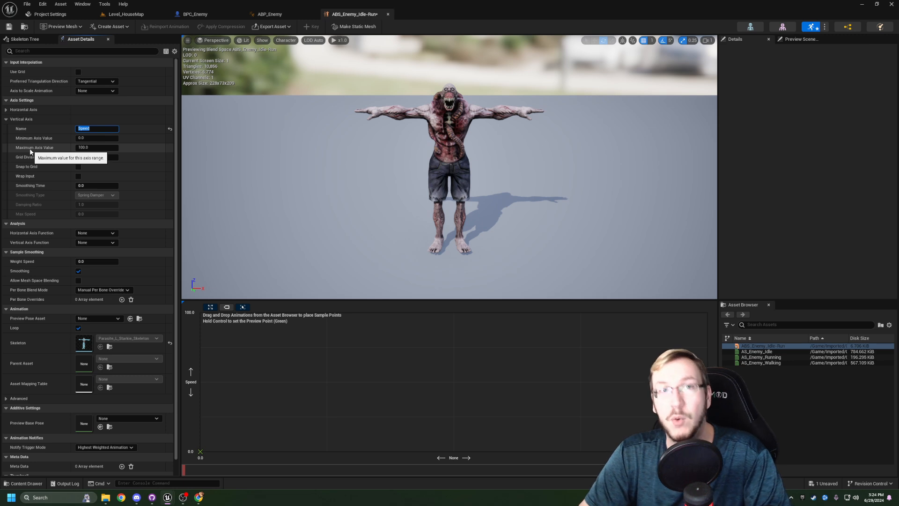
click(93, 148)
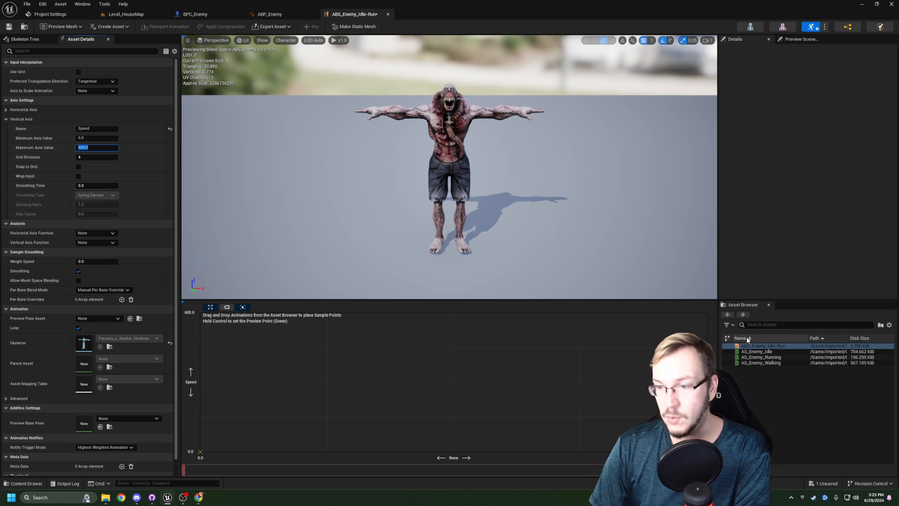
- Place AS_Enemy_Idle as a sample point at Speed 0, in the middle of the horizontal axis
mouse_move(763, 351)
drag(763, 351, 726, 352)
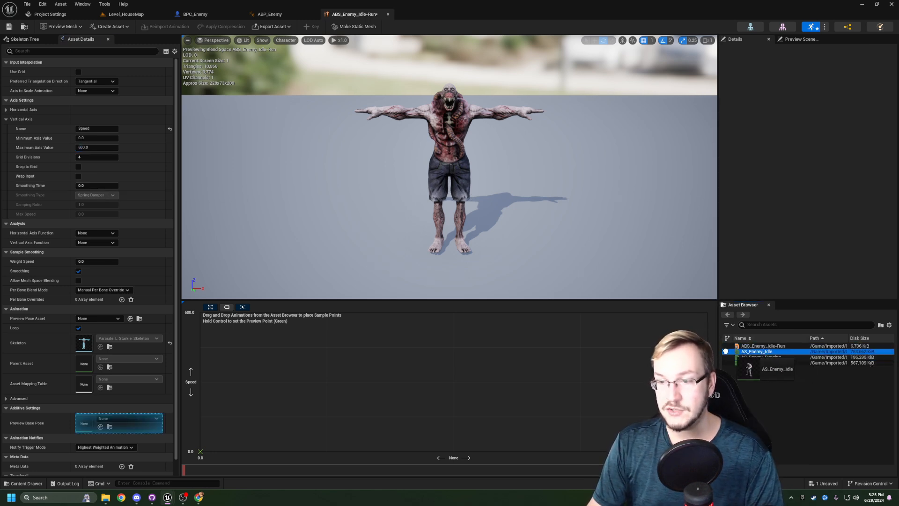
drag(625, 349, 469, 449)
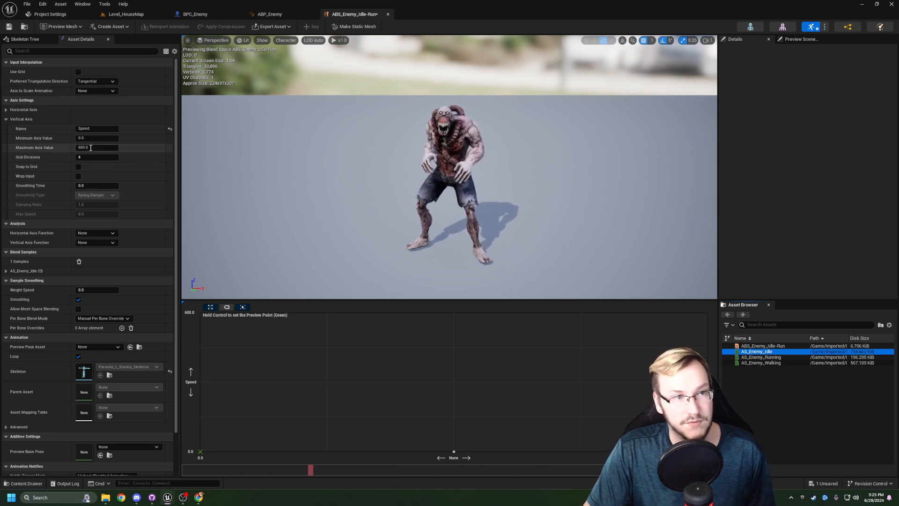
mouse_move(455, 452)
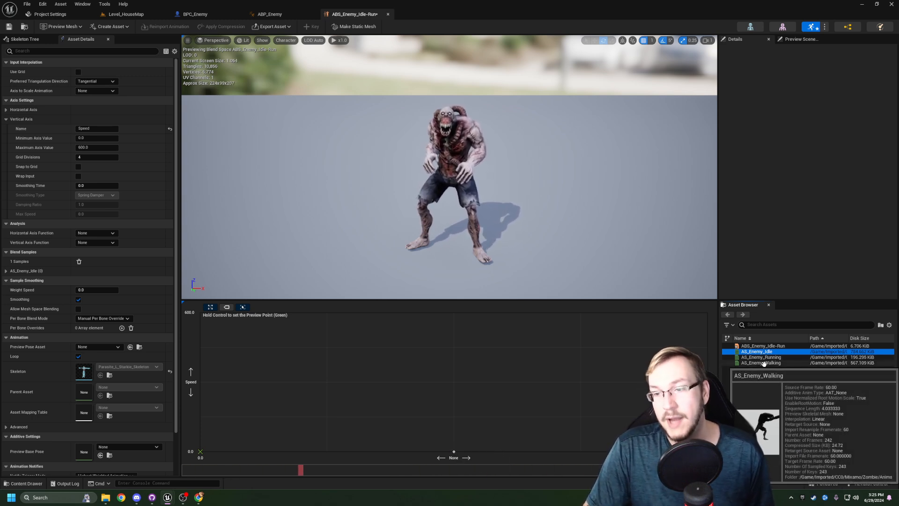
- Add AS_Enemy_Walking halfway up the Speed axis and AS_Enemy_Running at Speed 600, both directly above the idle sample
drag(763, 364, 474, 384)
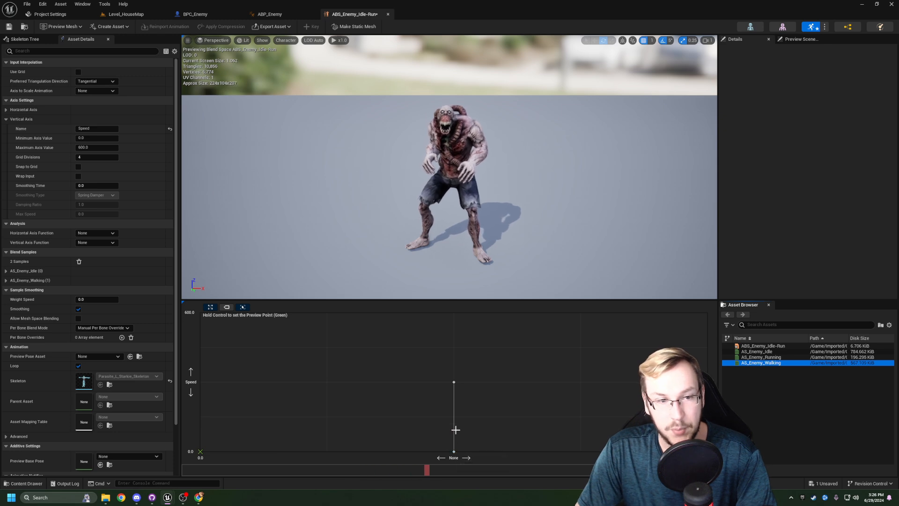
mouse_move(455, 384)
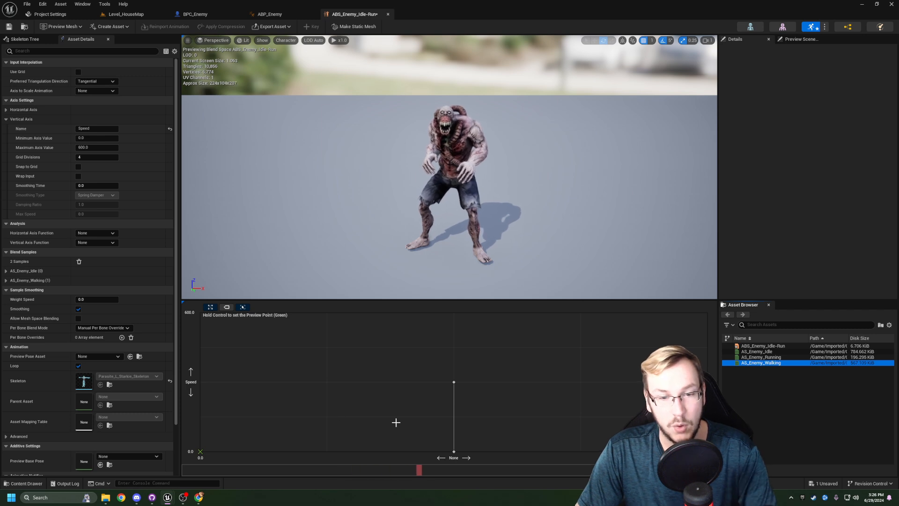
key(ctrl)
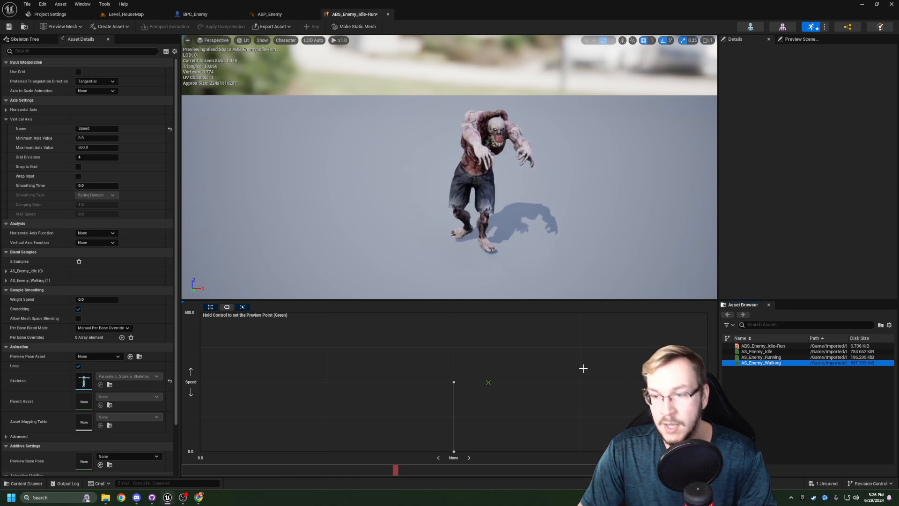
drag(761, 357, 459, 311)
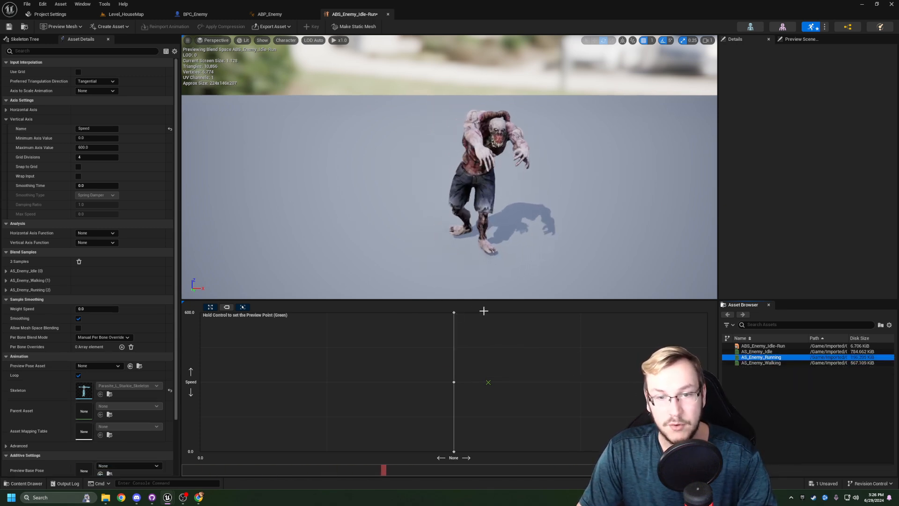
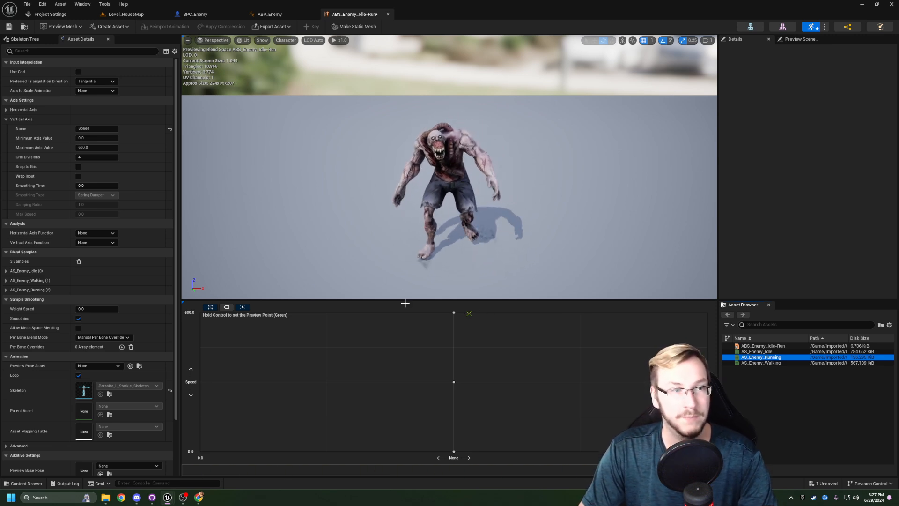
- Try a Smoothing Time of 0.5 on the Speed axis and preview the blend from idle to running
click(88, 186)
text(1)
key(Return)
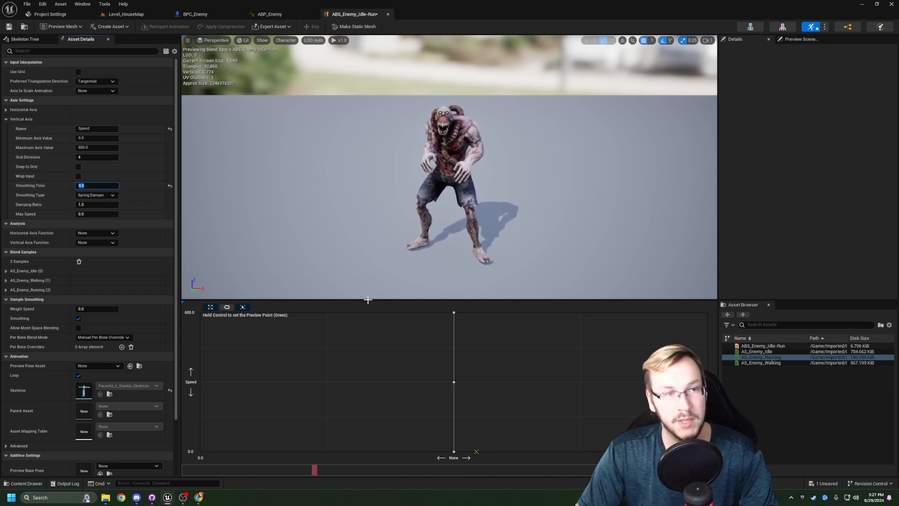
click(99, 187)
key(ctrl)
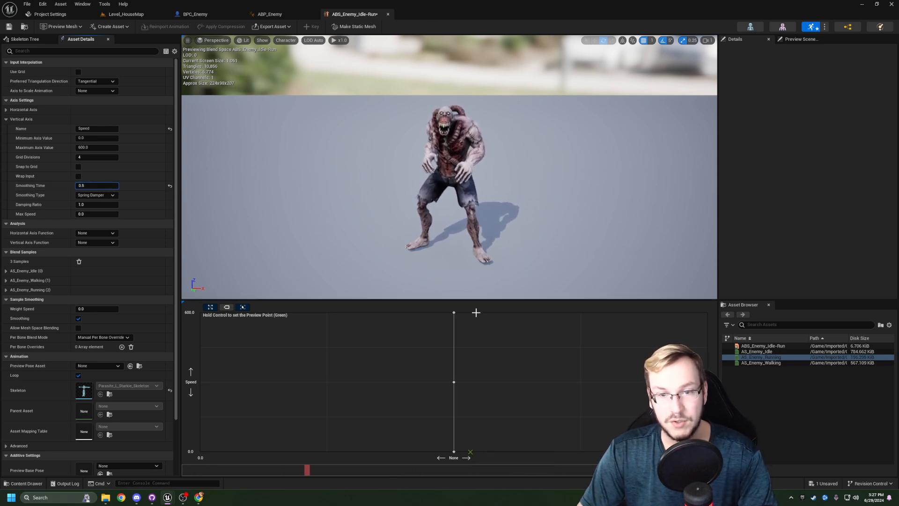
key(ctrl)
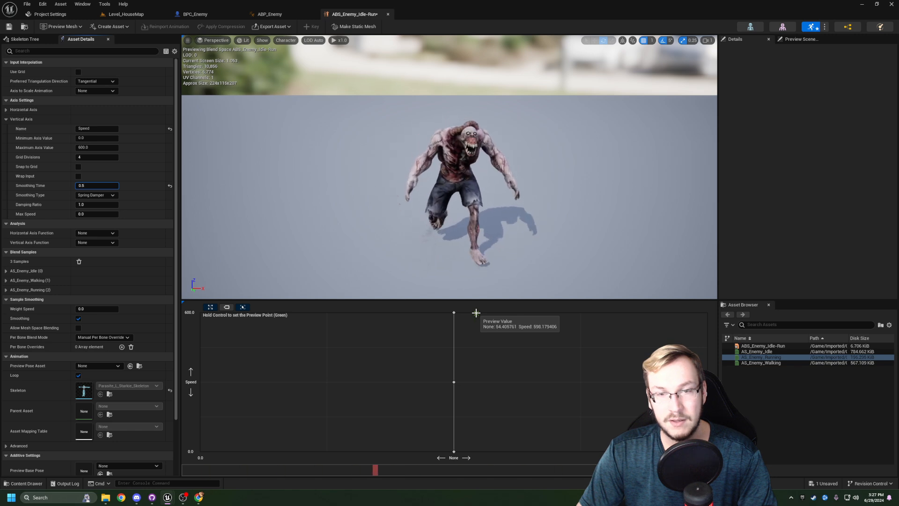
- Try a Smoothing Time of 0.75 on the Speed axis and preview the animation at running speed
drag(95, 188, 92, 188)
click(93, 189)
text(.75)
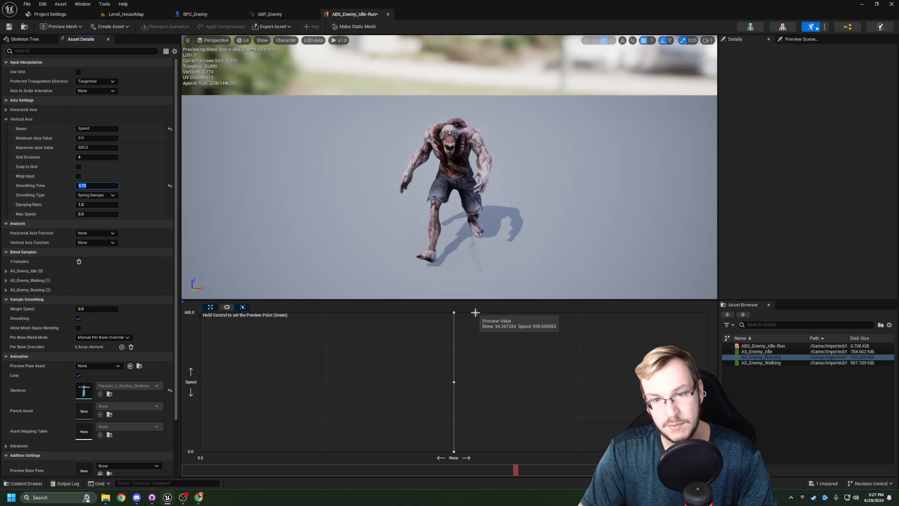
key(ctrl)
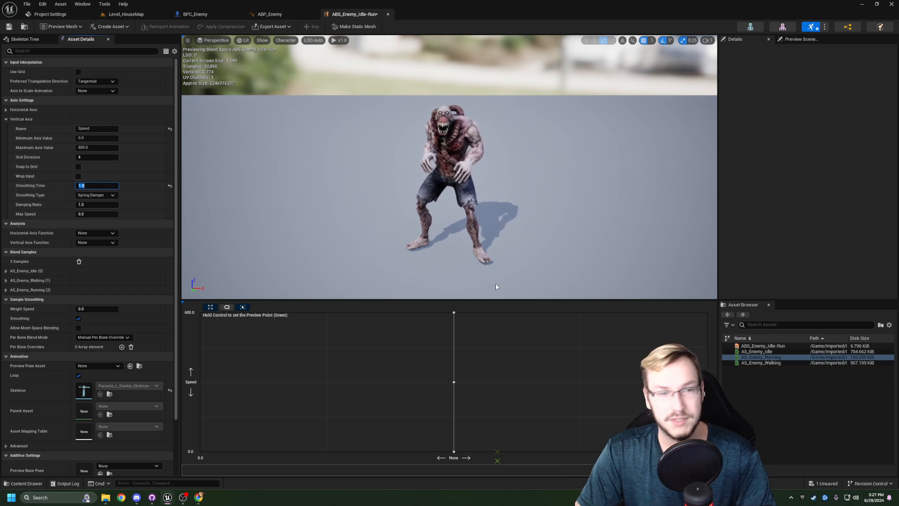
- Examine the blend between the idle, walking and running samples with the preview point at a Smoothing Time of 1.0
key(ctrl)
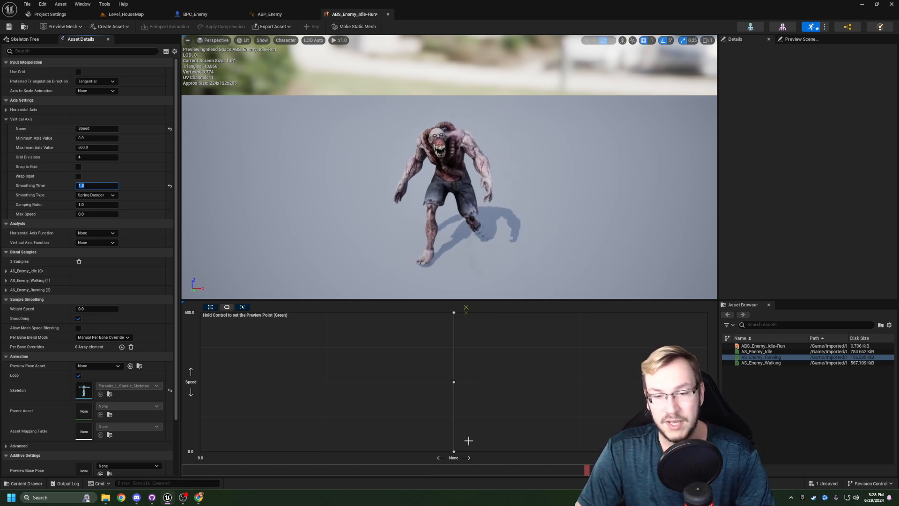
key(ctrl)
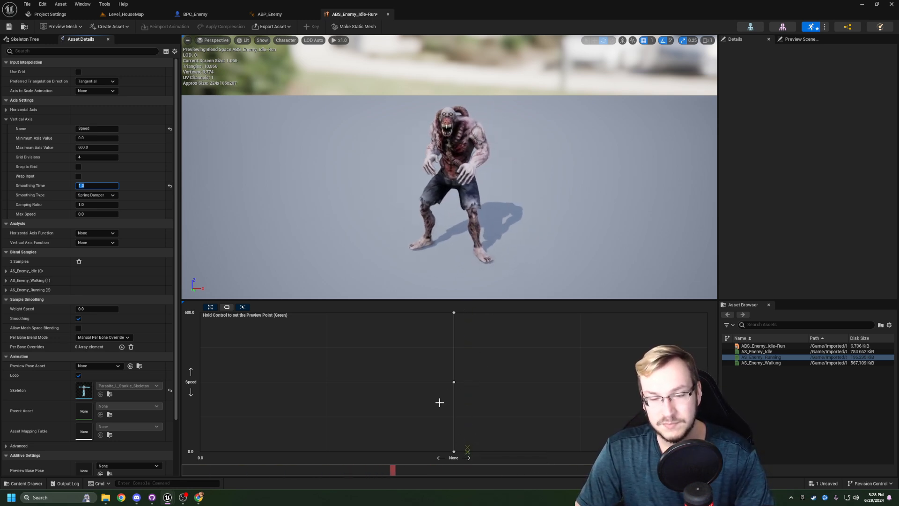
key(ctrl)
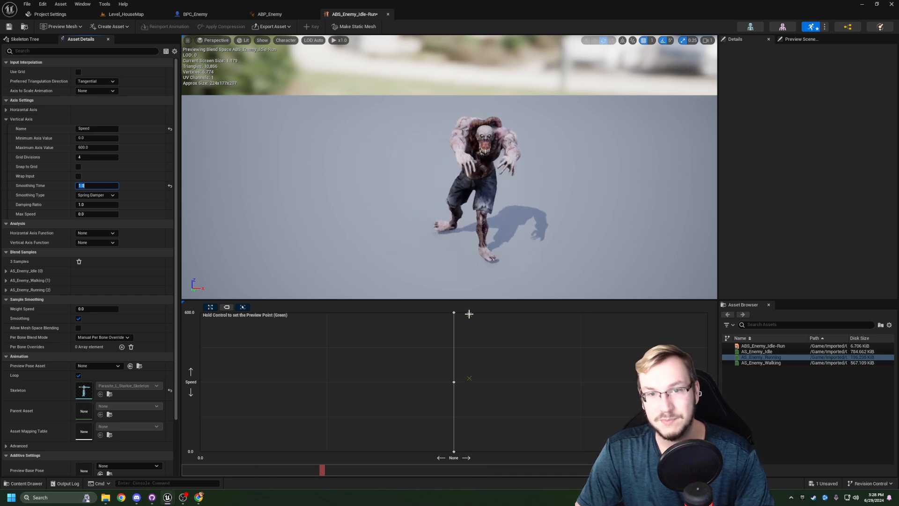
key(ctrl)
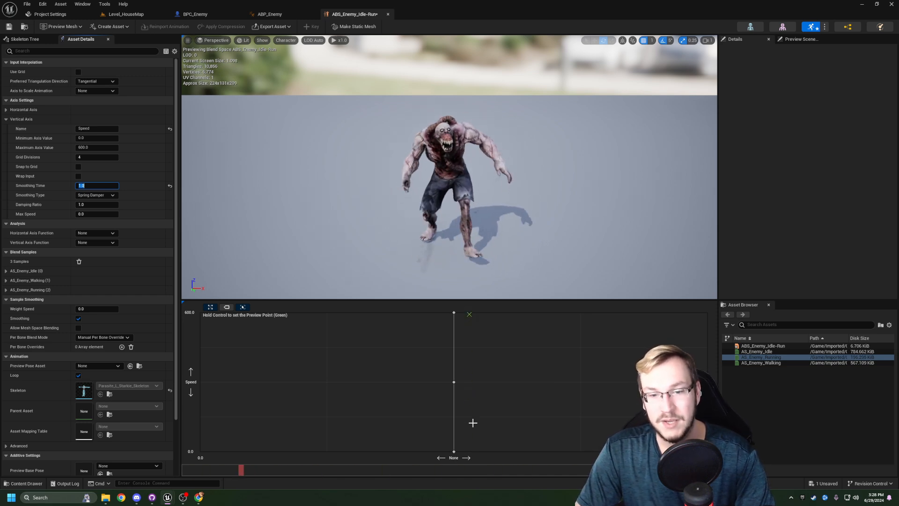
key(ctrl)
key(ctrl)
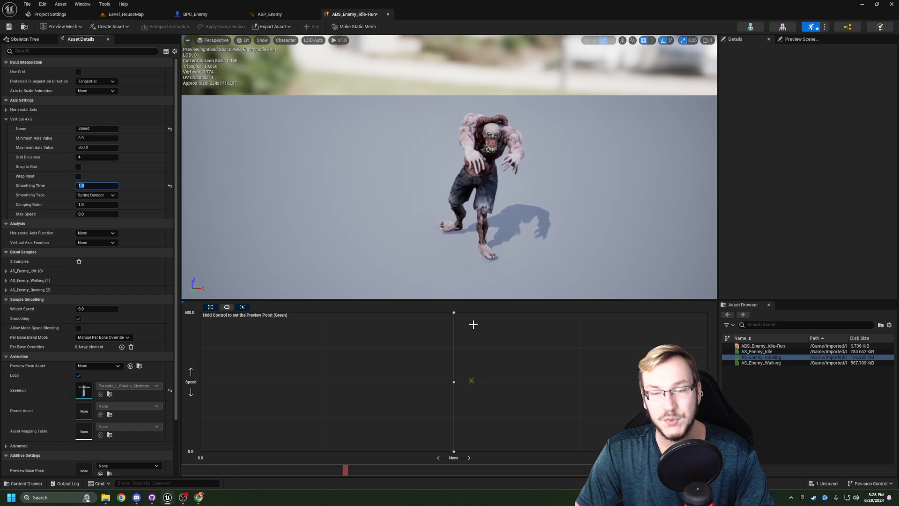
key(ctrl)
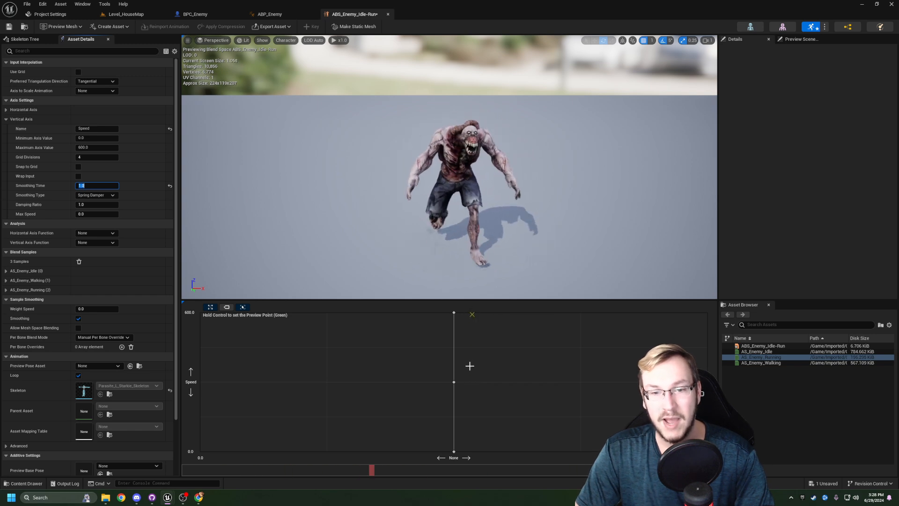
key(ctrl)
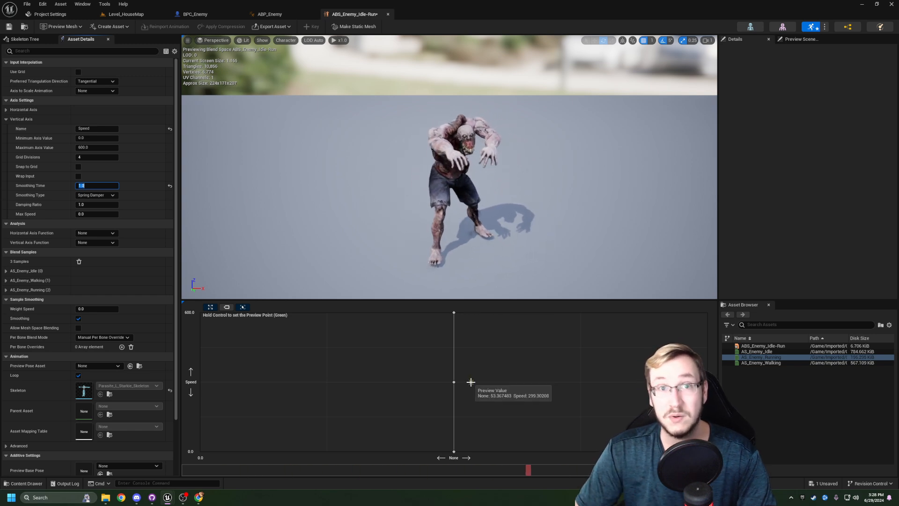
- Set the Speed axis's Smoothing Time to 0 and preview the unsmoothed changes between idle, walking and running
text(0)
key(Return)
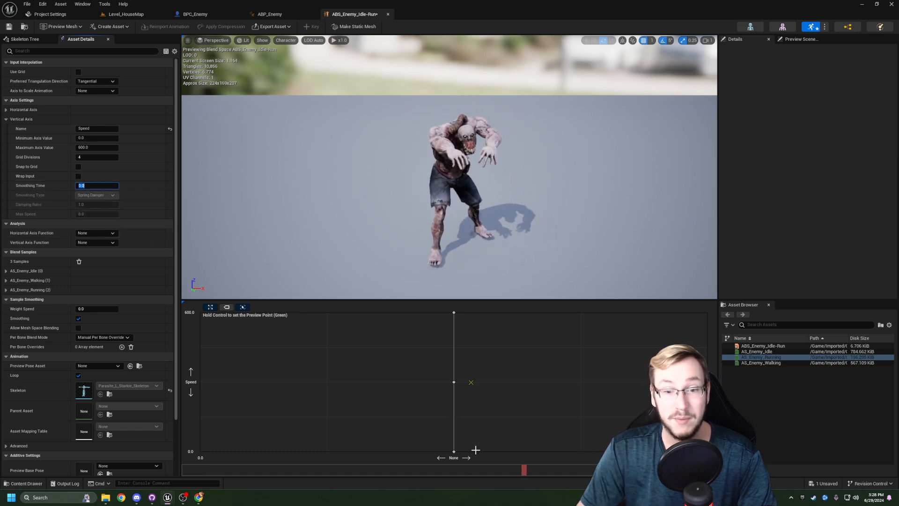
key(ctrl)
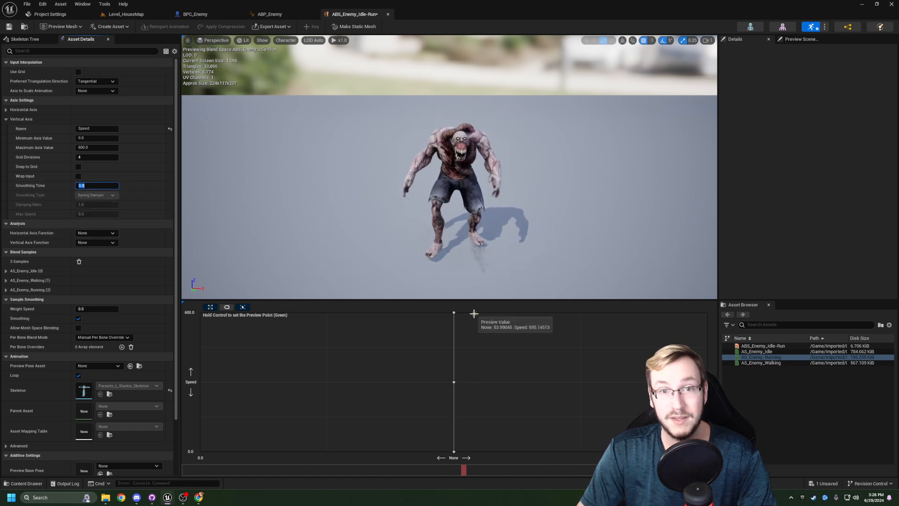
key(ctrl)
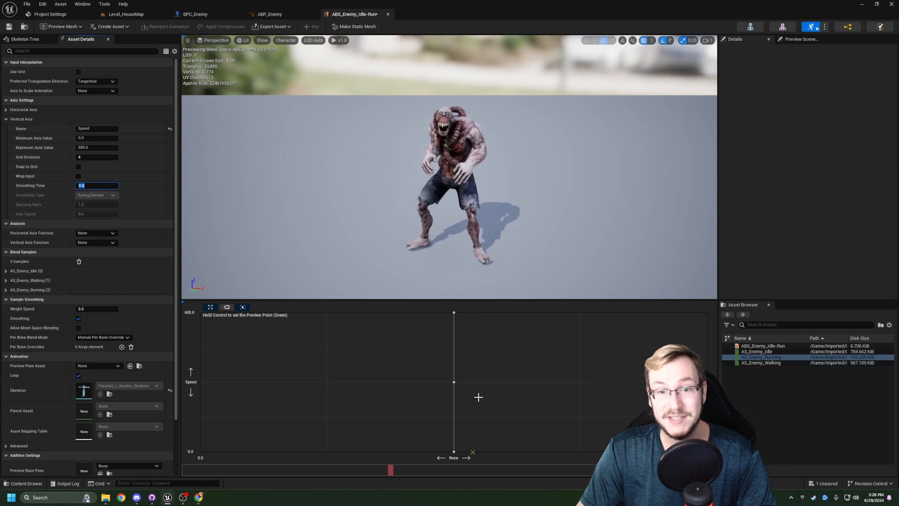
key(ctrl)
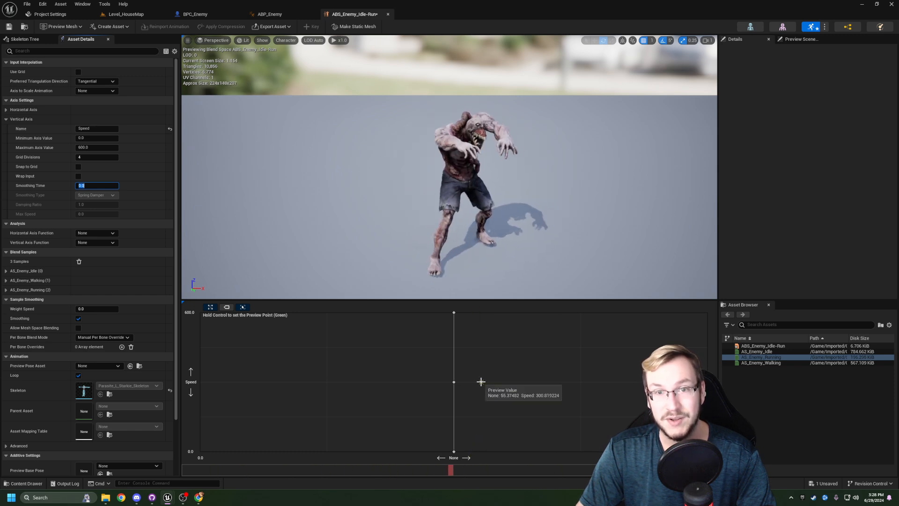
key(ctrl)
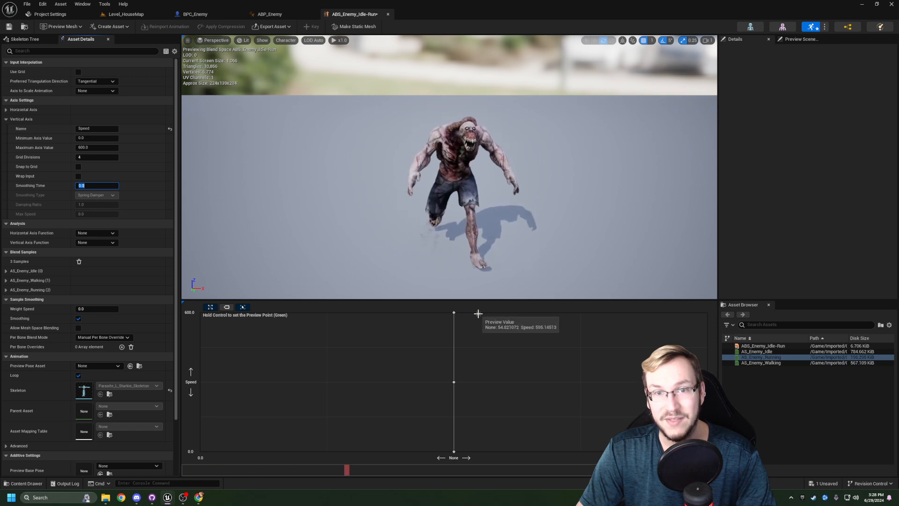
- Delete the AS_Enemy_Walking sample halfway up the Speed axis of the blend space
click(453, 382)
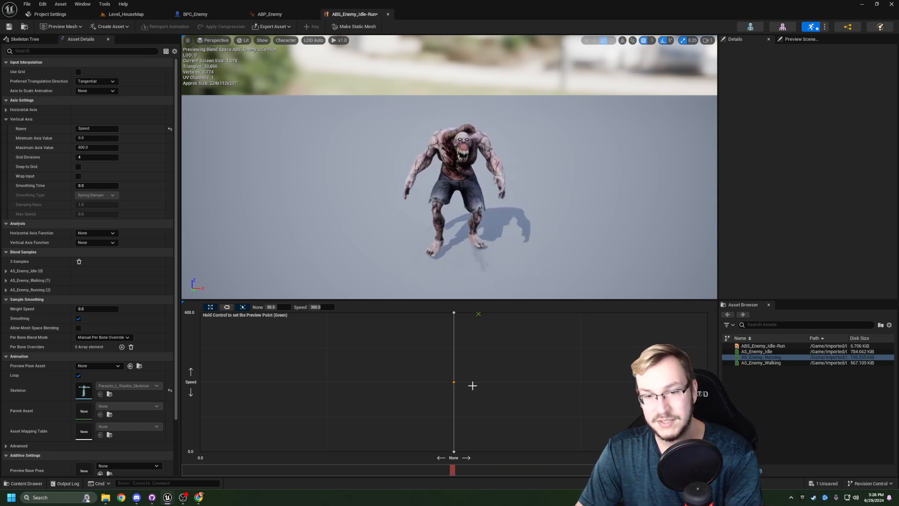
key(Delete)
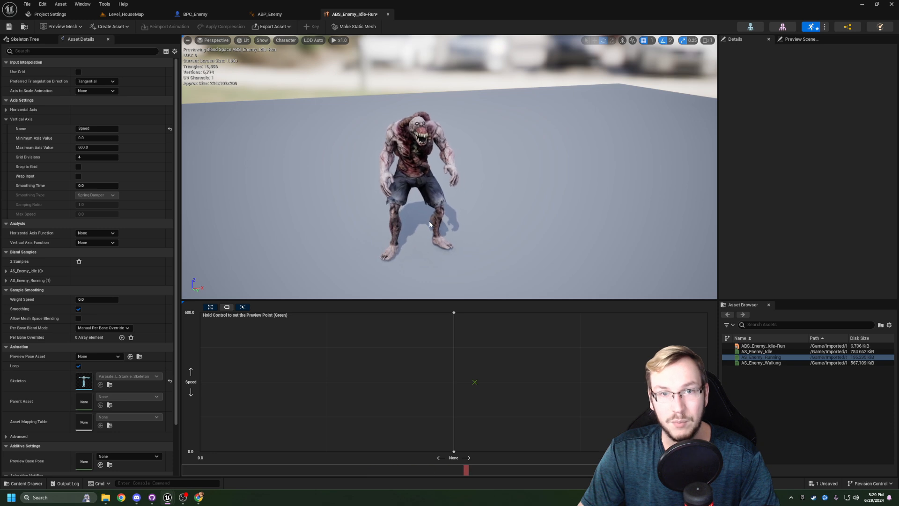
right_drag(429, 225, 463, 225)
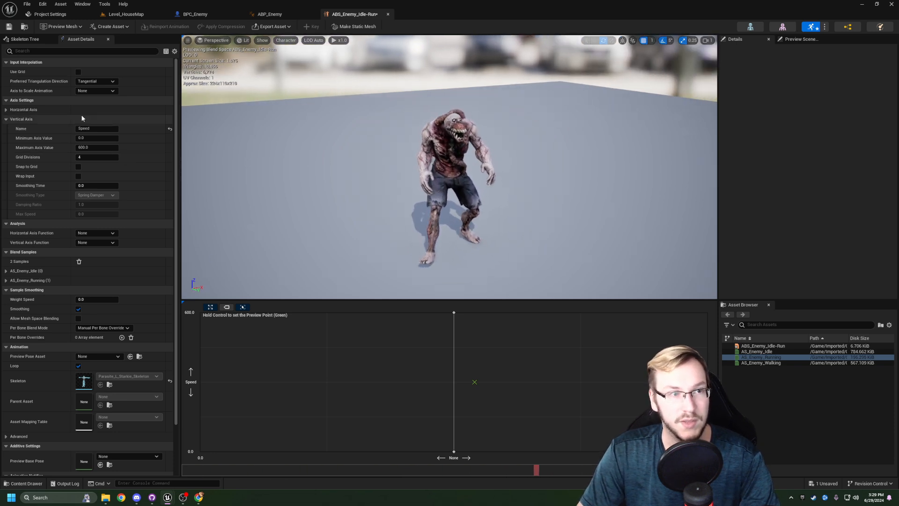
- Set the Speed axis's Smoothing Time to 0.75
click(95, 184)
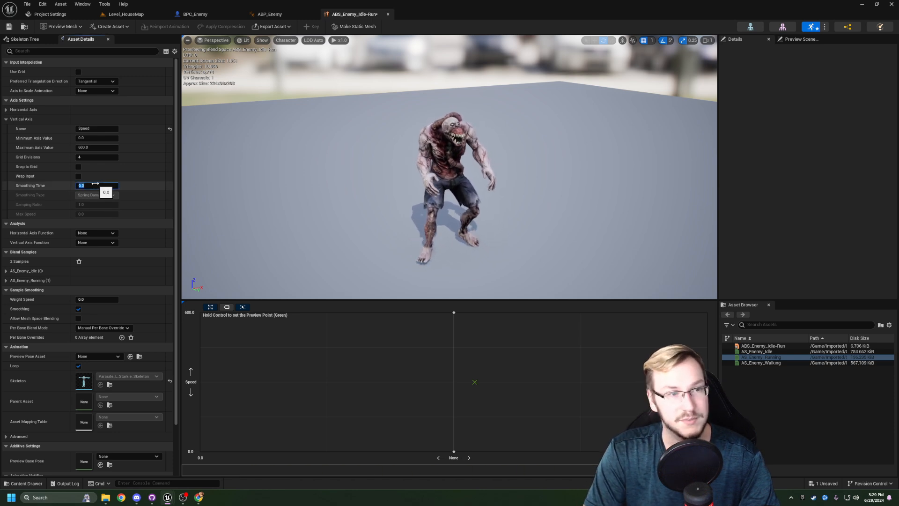
text(0.5)
key(Return)
text(.75)
key(Return)
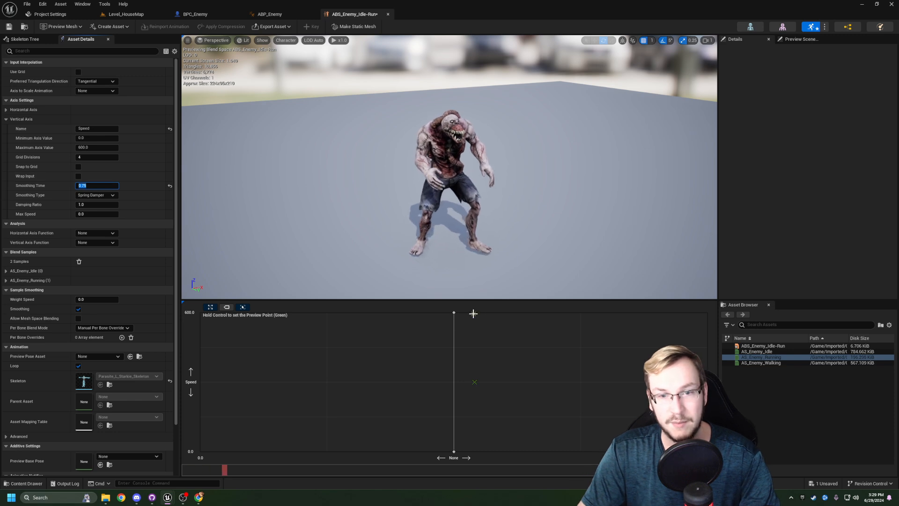
- Preview the smoothed blend between idle and running speeds and save the blend space
key(ctrl)
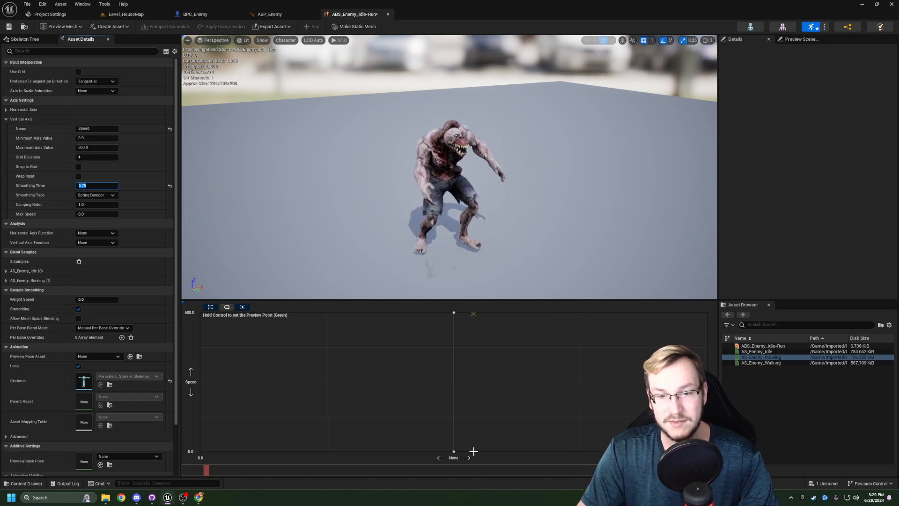
key(ctrl)
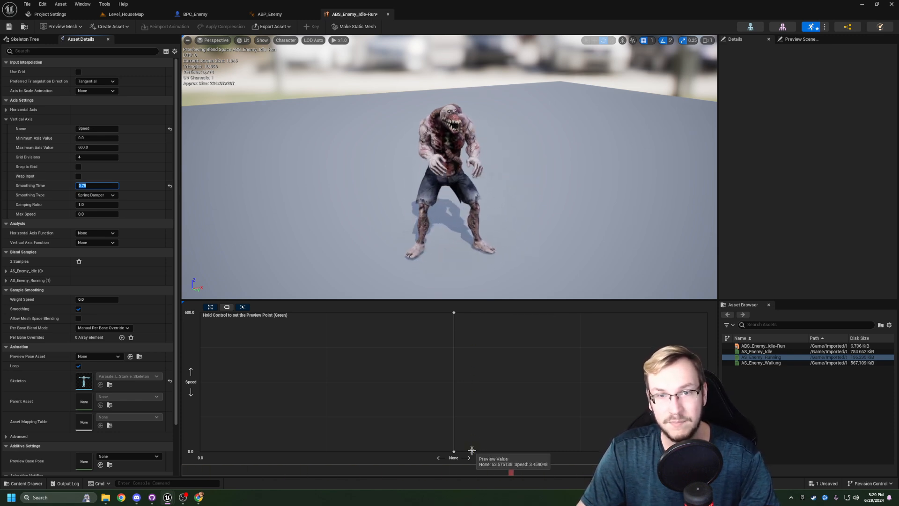
key(ctrl)
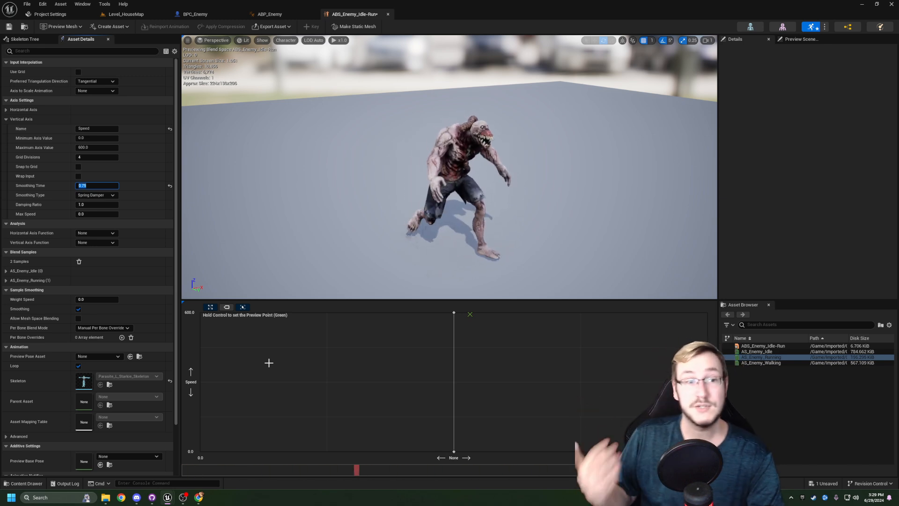
key(ctrl)
key(ctrl+s)
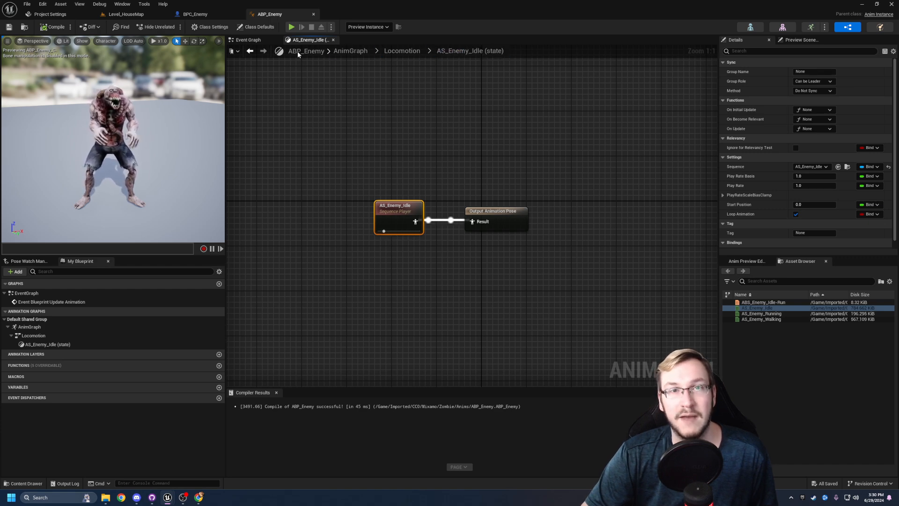
- Return from the AS_Enemy_Idle state to the Locomotion state machine in ABP_Enemy
click(401, 52)
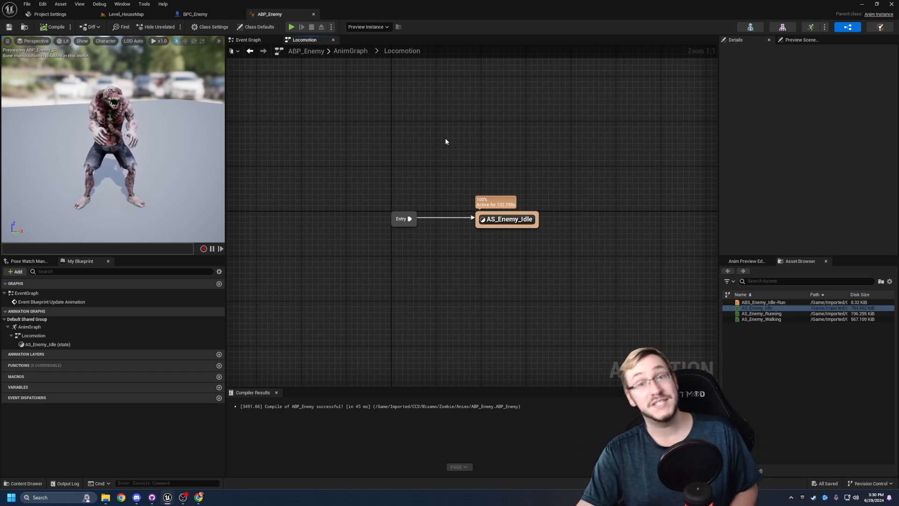
right_drag(460, 136, 453, 151)
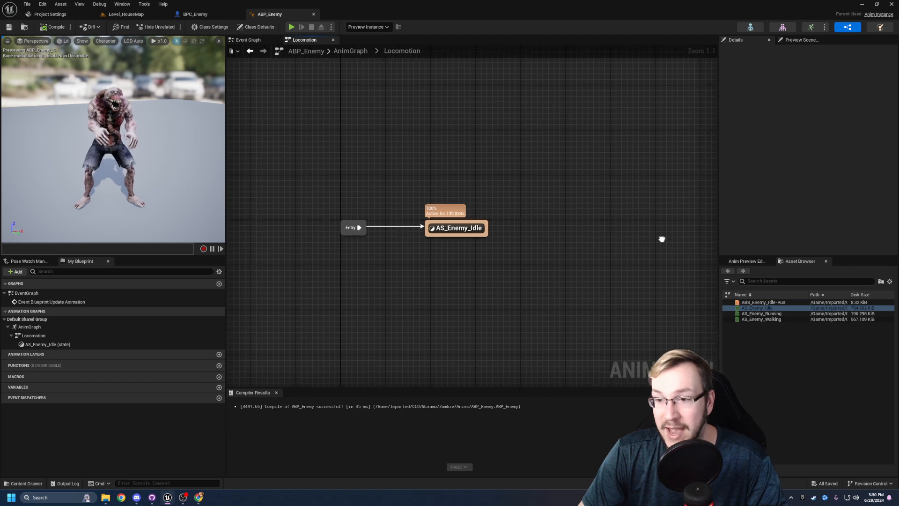
click(754, 308)
drag(754, 307, 576, 232)
right_drag(569, 253, 544, 255)
drag(603, 190, 524, 281)
key(Delete)
- Add the ABS_Enemy_Idle-Run blend space as a state in Locomotion, level with the AS_Enemy_Idle state
click(764, 303)
drag(764, 302, 569, 207)
key(Return)
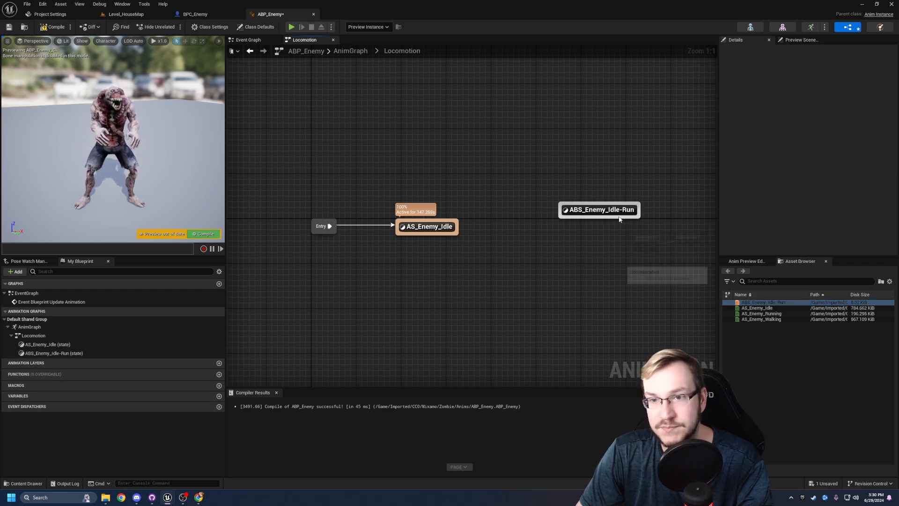
drag(600, 210, 596, 229)
click(512, 272)
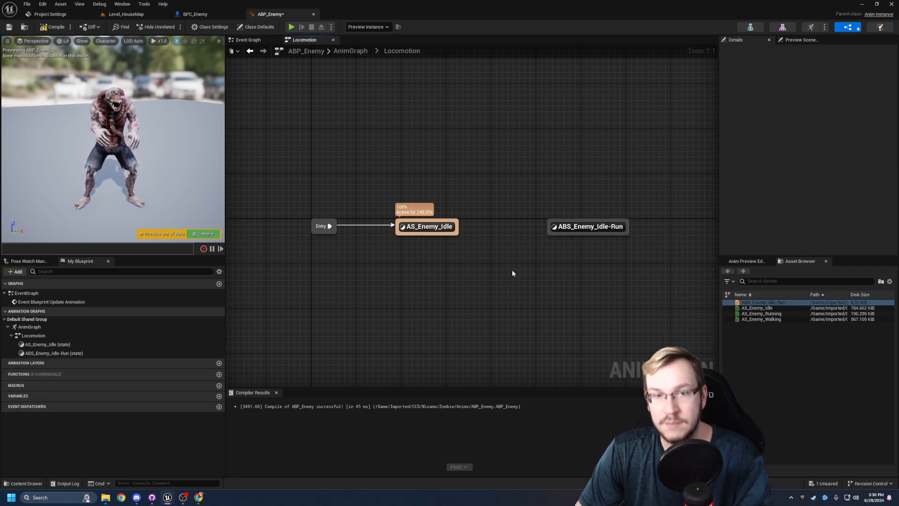
- Create a transition from the AS_Enemy_Idle state to the ABS_Enemy_Idle-Run state
right_drag(494, 257, 460, 235)
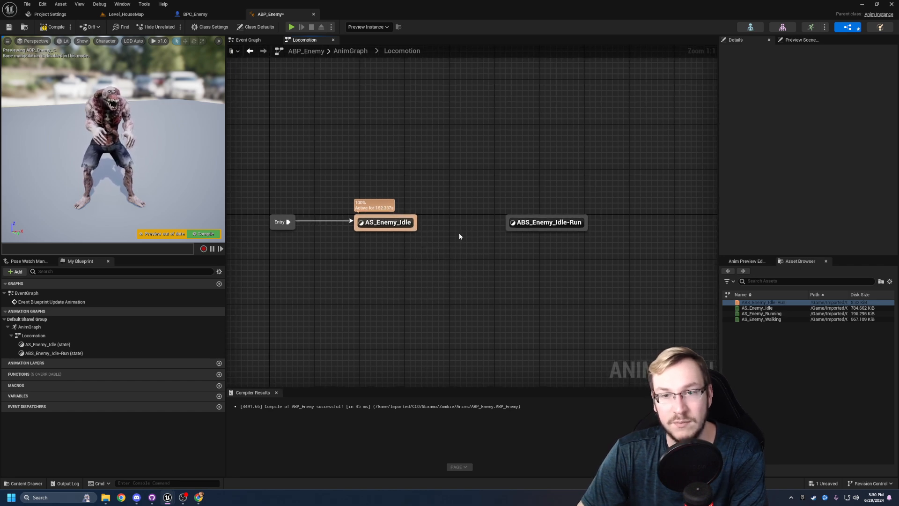
click(567, 226)
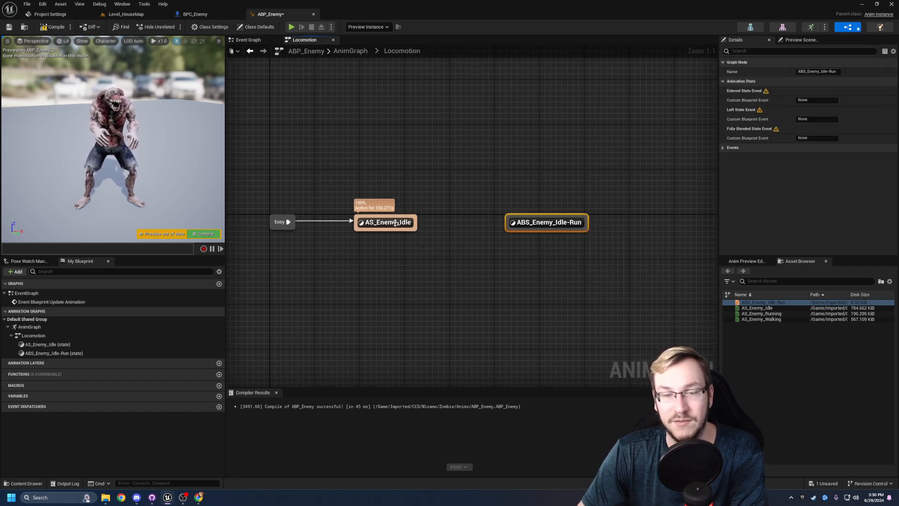
drag(416, 220, 545, 226)
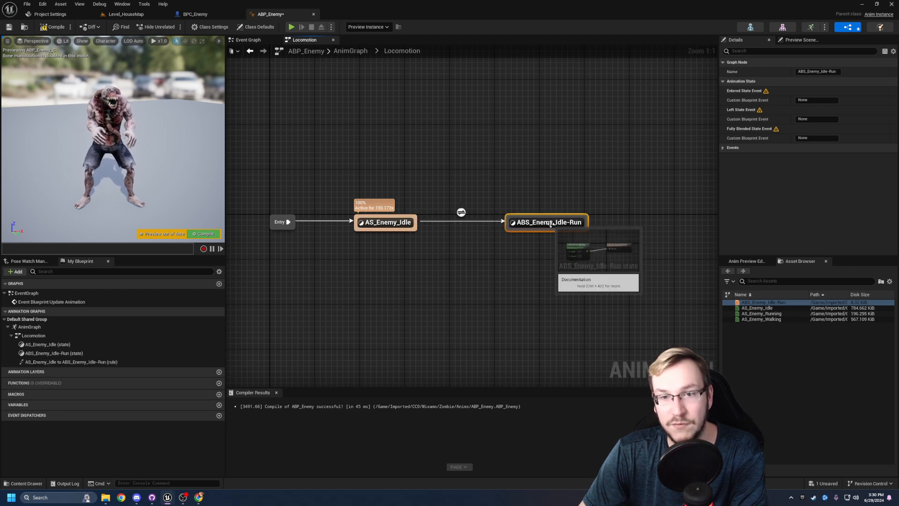
click(466, 250)
right_drag(468, 251, 484, 249)
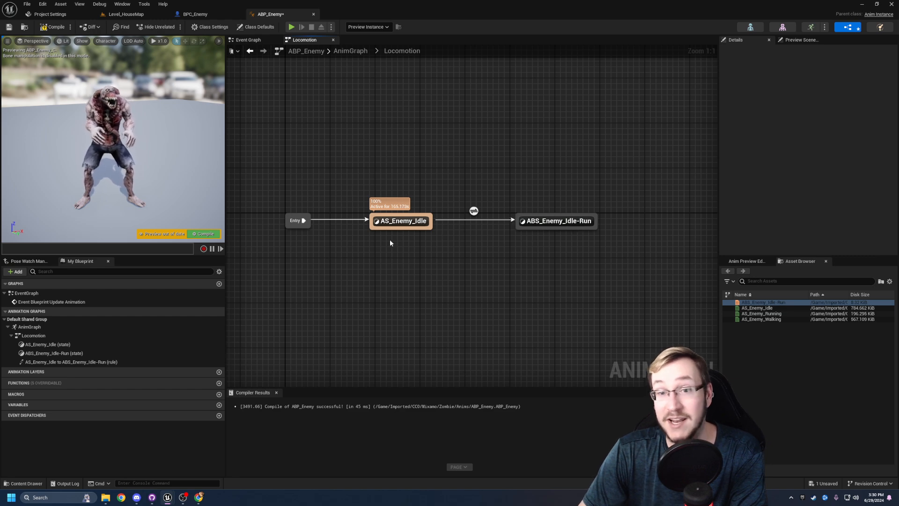
right_drag(399, 248, 375, 252)
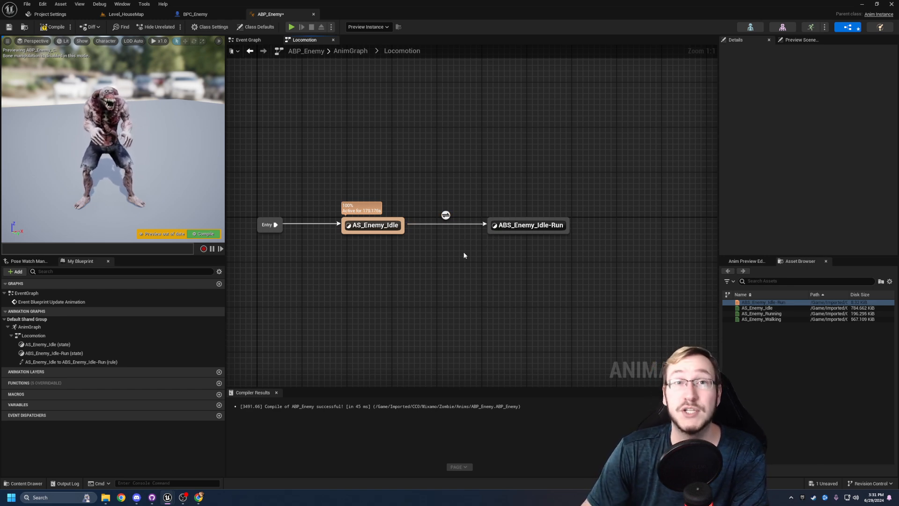
- Compile and save ABP_Enemy with the new idle to idle-run transition
right_drag(462, 255, 469, 260)
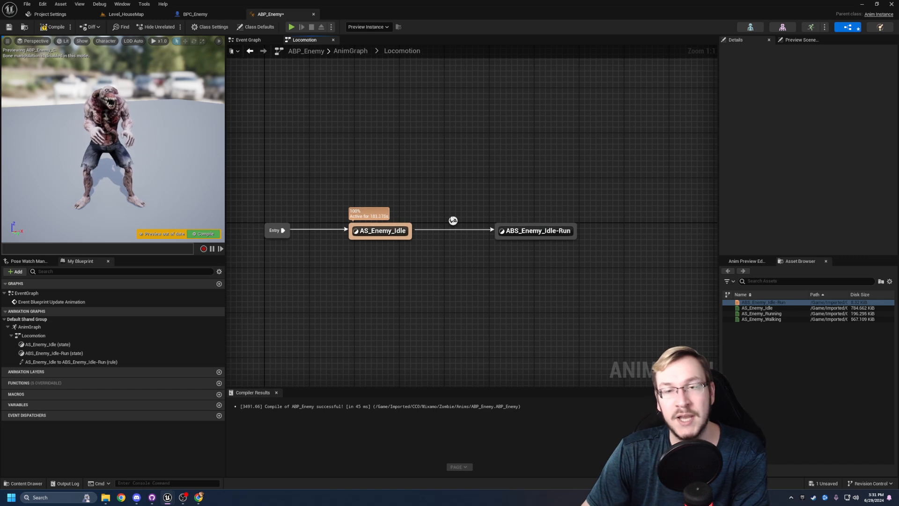
click(50, 30)
click(8, 29)
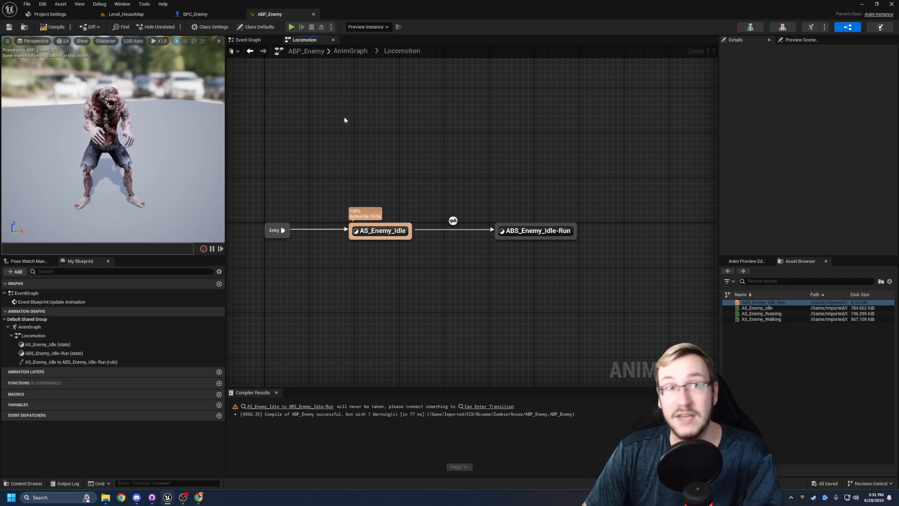
- Open ABP_Enemy's Event Graph and move the Try Get Pawn Owner node further below Event Blueprint Update Animation
click(256, 40)
right_drag(461, 159, 319, 144)
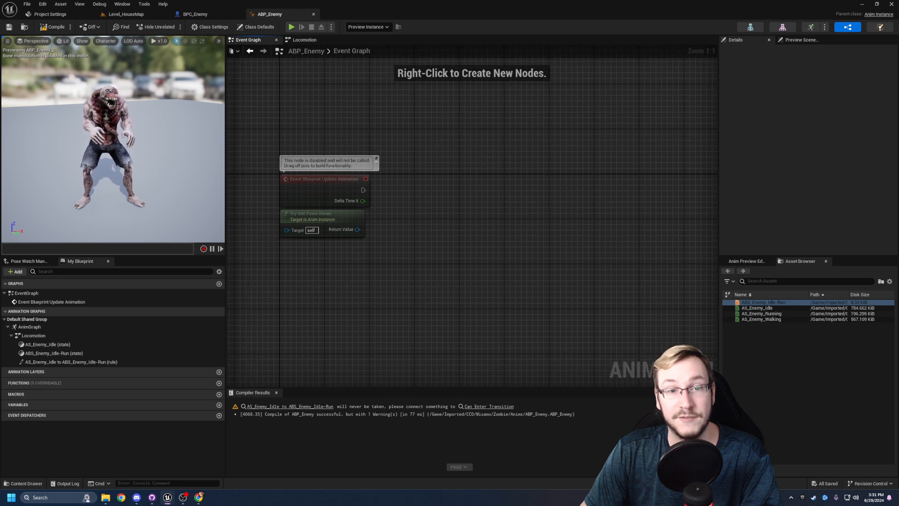
right_drag(323, 240, 327, 244)
drag(341, 240, 334, 277)
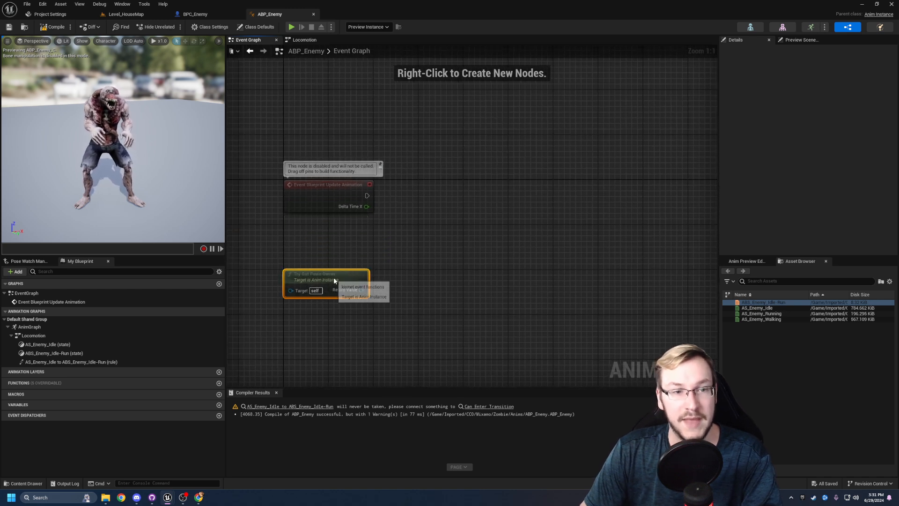
click(330, 248)
right_drag(331, 248, 357, 247)
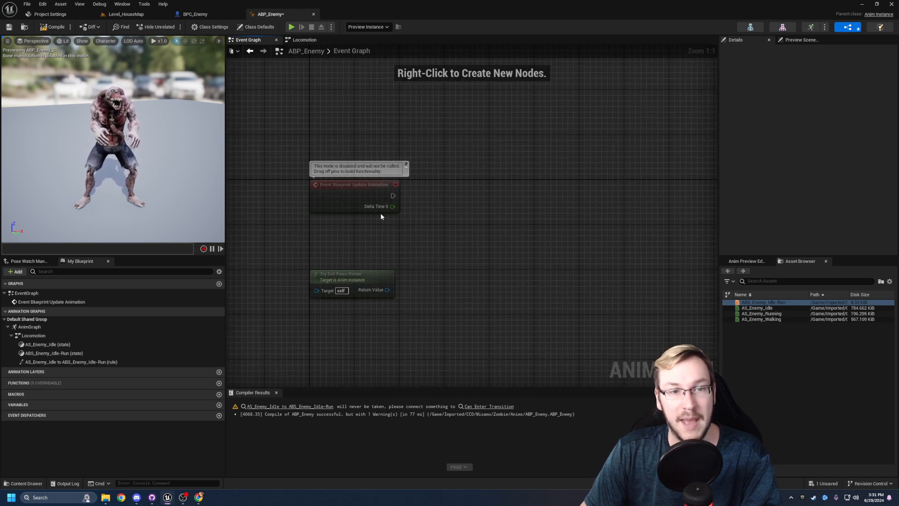
- Promote Try Get Pawn Owner's return value to a variable and execute its SET node from Event Blueprint Update Animation
click(358, 189)
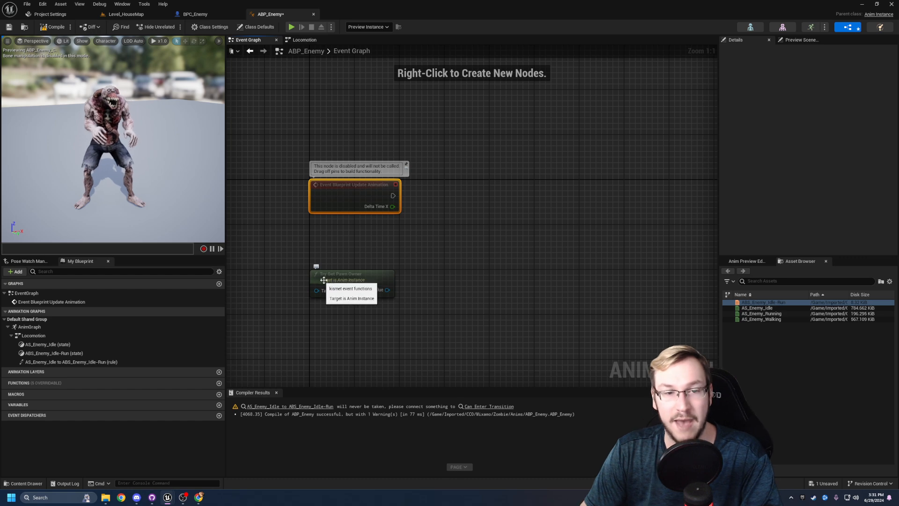
right_drag(350, 199, 340, 200)
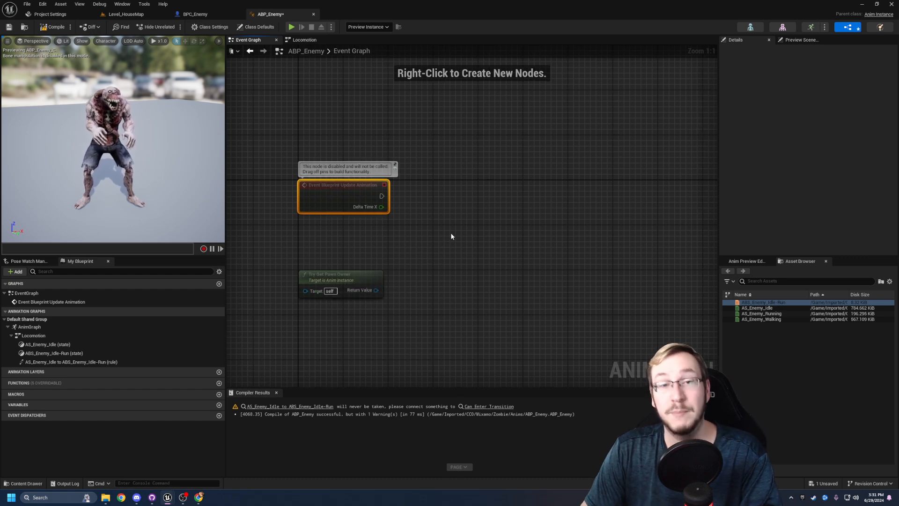
right_drag(451, 234, 411, 227)
click(343, 243)
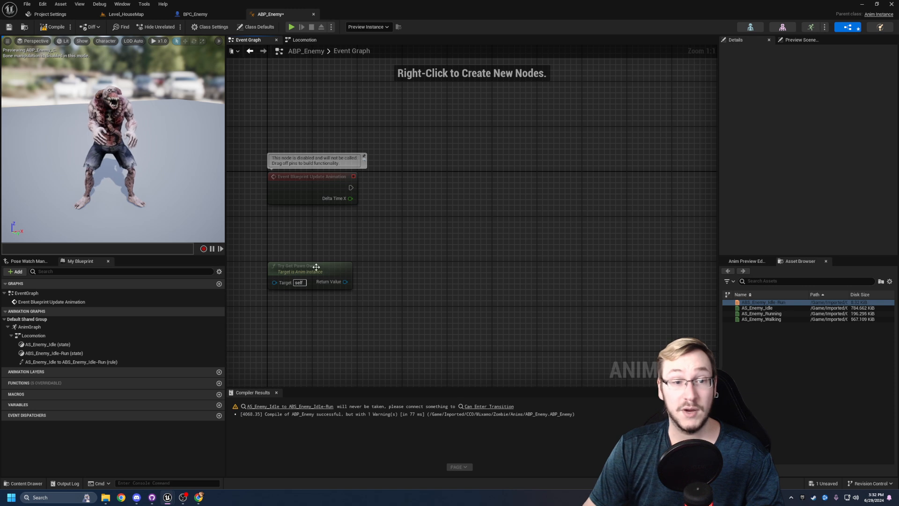
drag(343, 282, 437, 190)
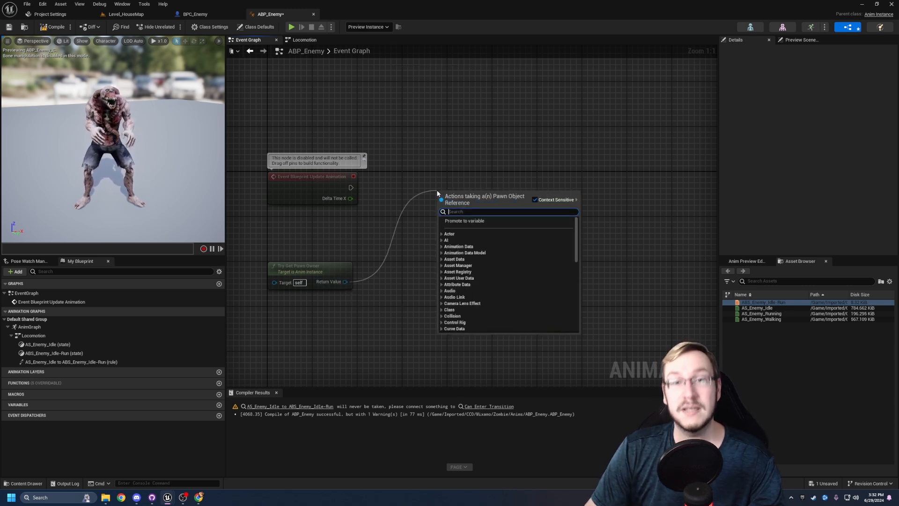
click(461, 221)
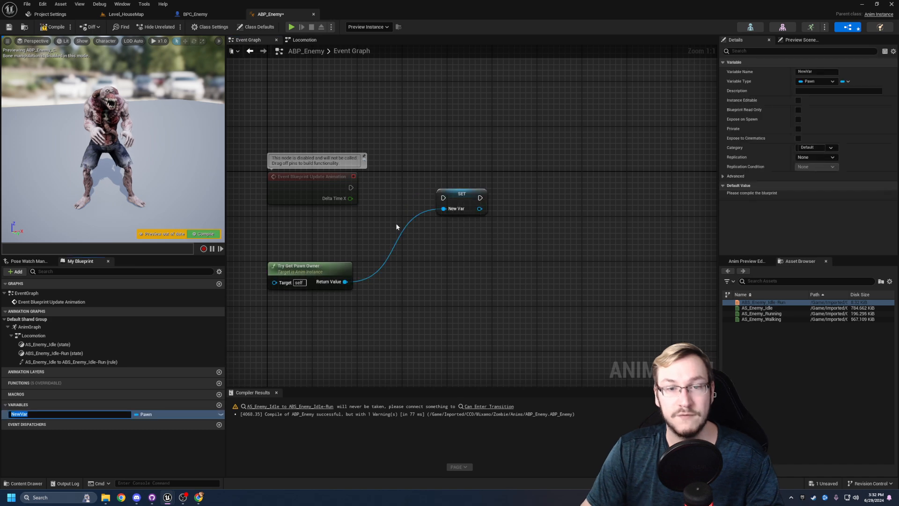
drag(351, 188, 443, 187)
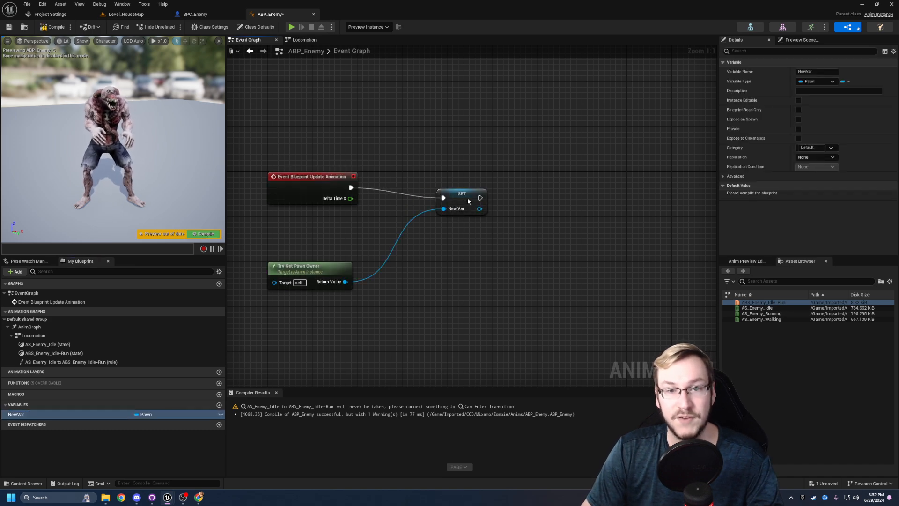
- Straighten the execution connection between Event Blueprint Update Animation and the SET node
click(539, 181)
drag(542, 165, 255, 200)
key(q)
click(442, 137)
right_drag(331, 138, 373, 142)
right_drag(395, 170, 365, 161)
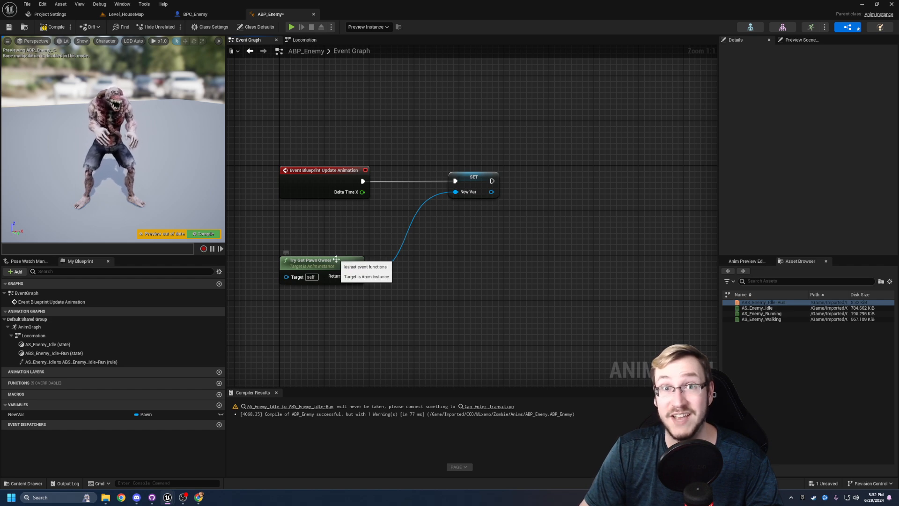
right_drag(316, 228, 324, 231)
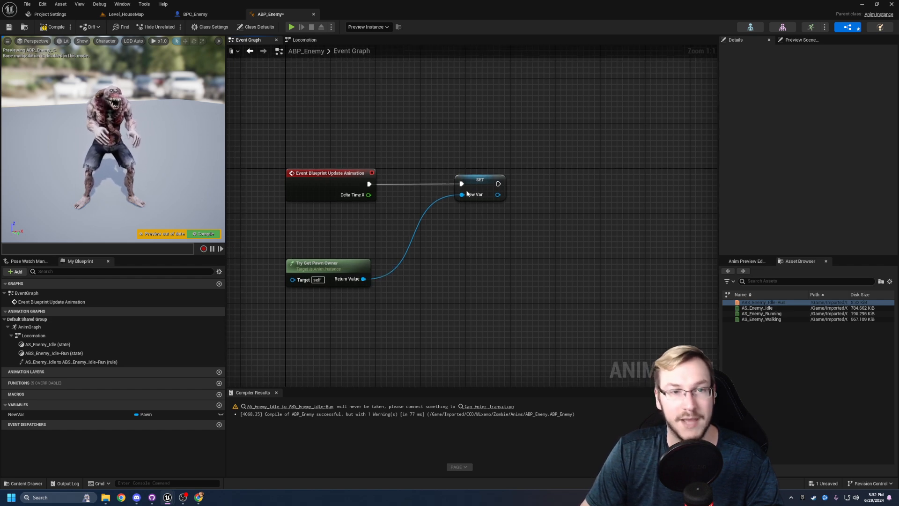
- Rename the new Pawn variable as Pawn_Enemy and save the blueprint
click(36, 414)
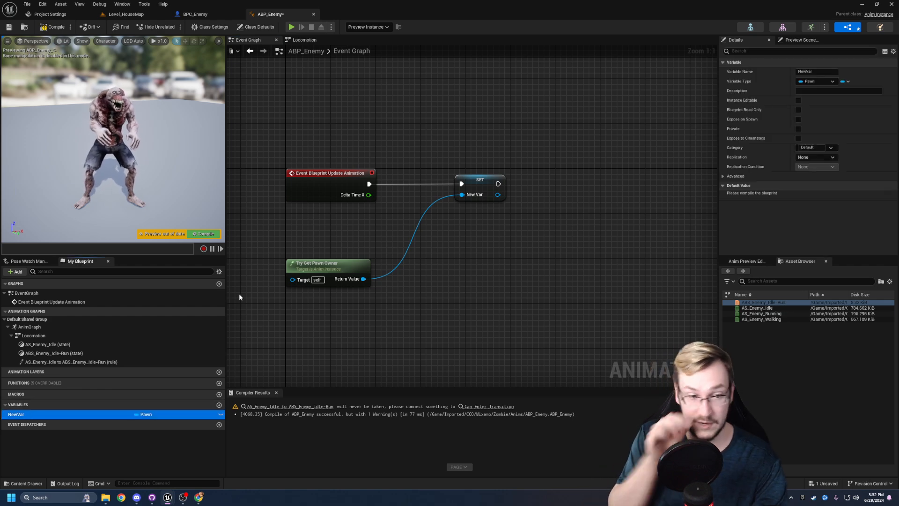
key(F2)
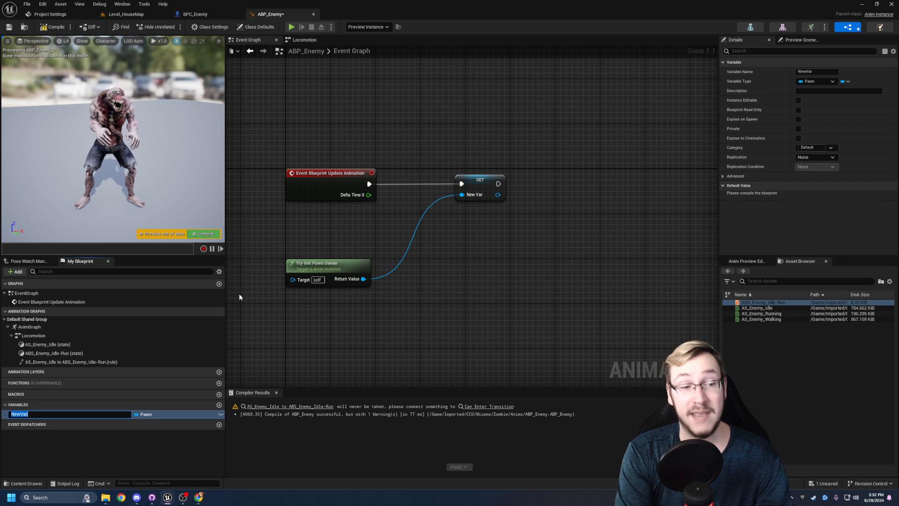
text(Pawn_Enemy)
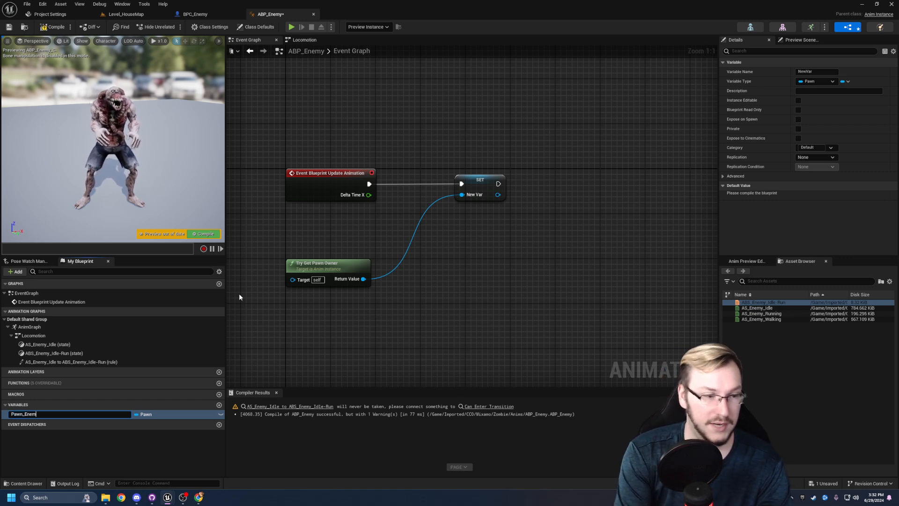
key(Return)
click(239, 293)
key(ctrl+s)
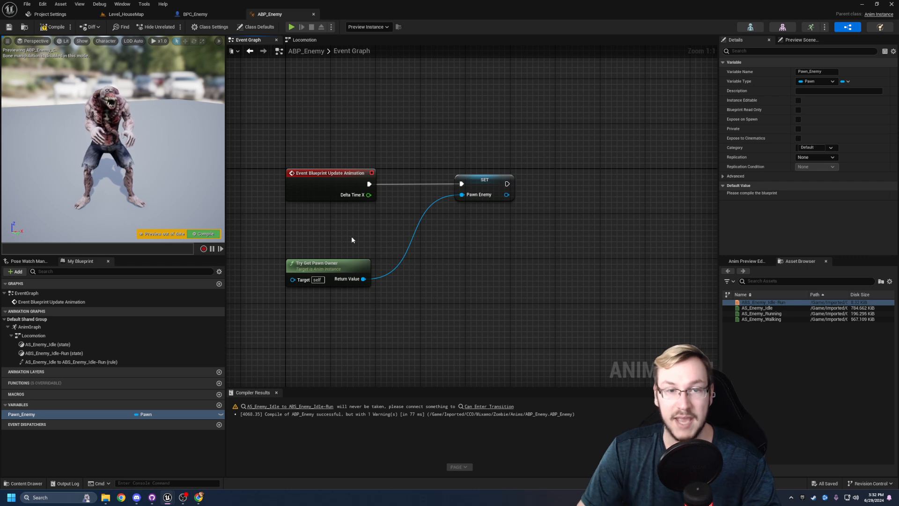
- Detach the SET node from the update event, level with Try Get Pawn Owner, and place a Pawn_Enemy getter beside the event
right_drag(457, 135, 427, 143)
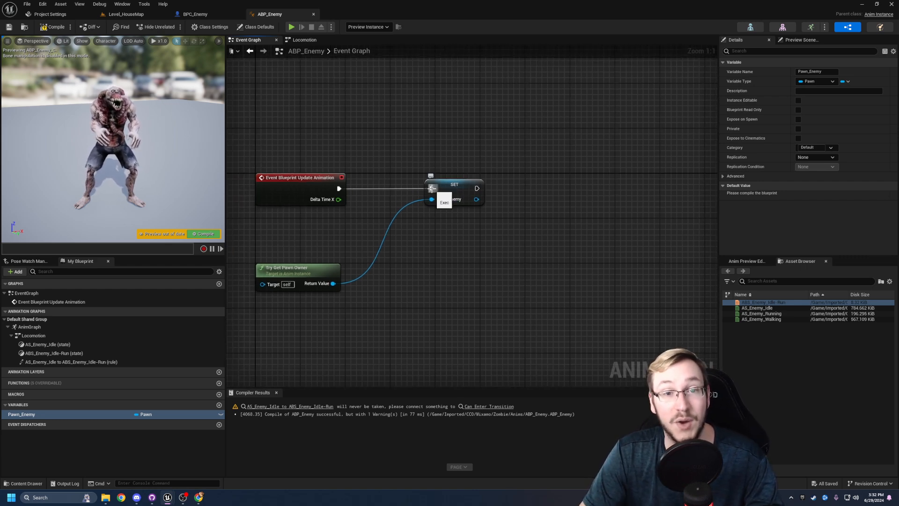
drag(452, 190, 450, 274)
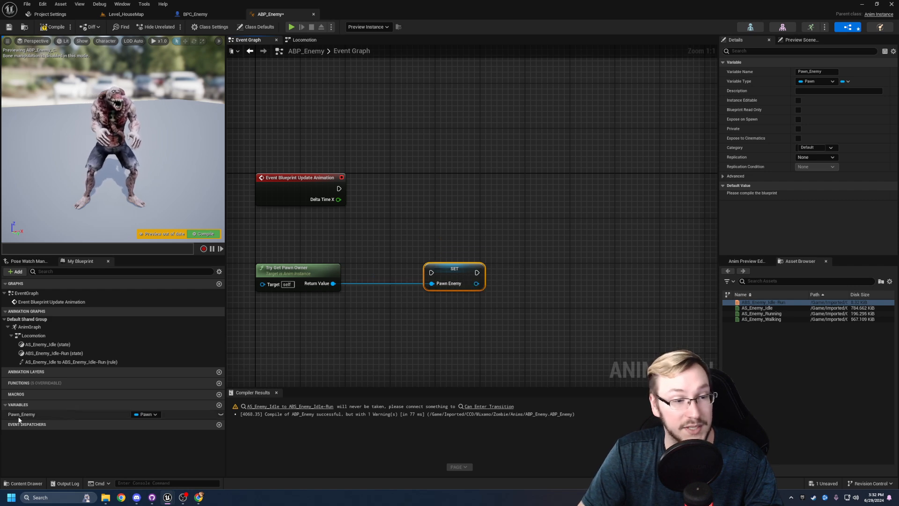
drag(19, 415, 421, 188)
click(443, 199)
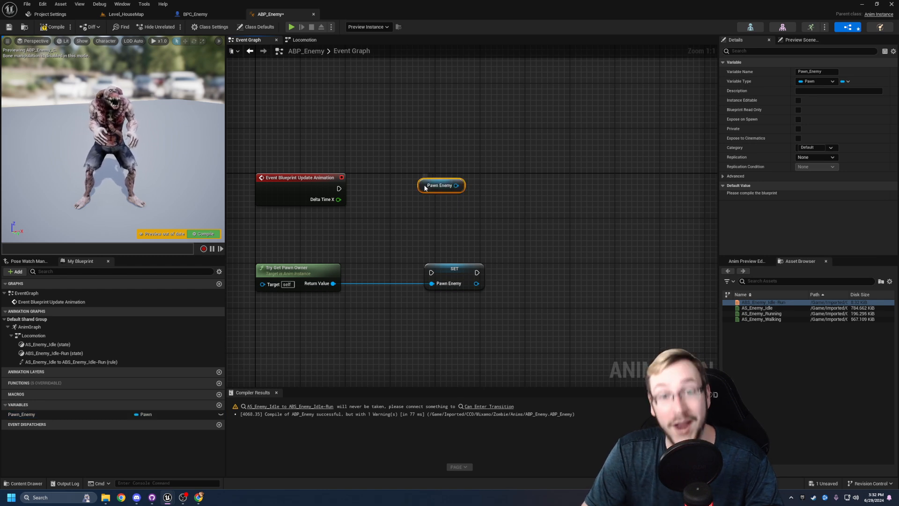
- Convert the Pawn_Enemy getter to a validated get and execute it from Event Blueprint Update Animation
right_click(425, 186)
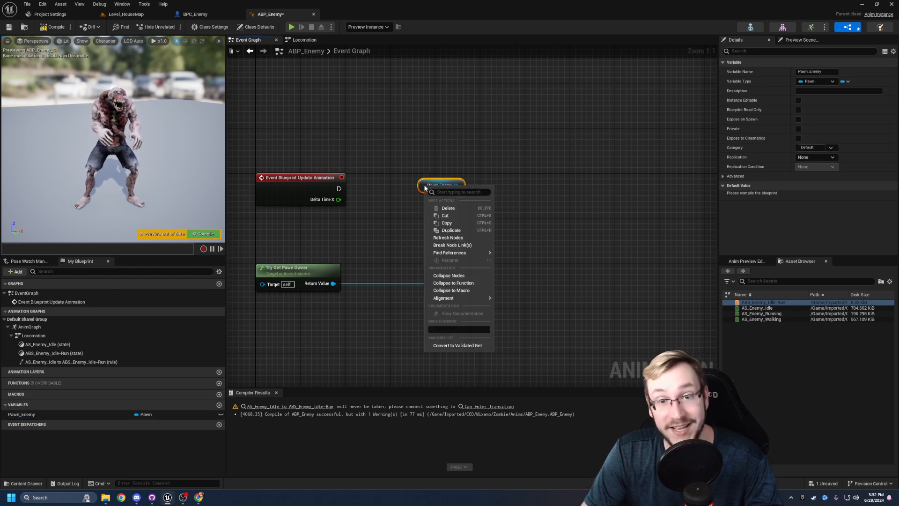
click(454, 346)
drag(429, 185, 400, 185)
drag(339, 188, 398, 194)
click(402, 237)
- Shift Try Get Pawn Owner directly beneath the validated GET node, with the Pawn Enemy SET node further along the same row
right_drag(264, 272, 289, 276)
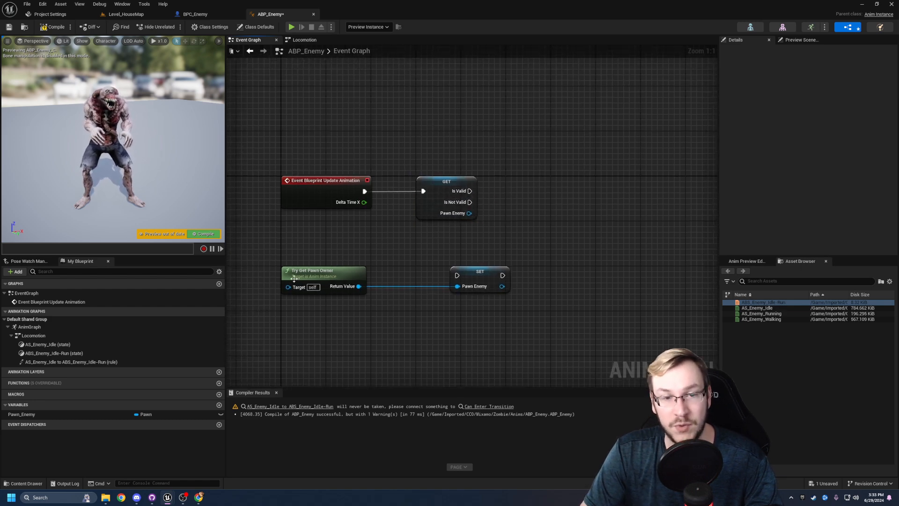
mouse_move(345, 262)
right_down()
mouse_move(336, 264)
mouse_move(344, 248)
right_up()
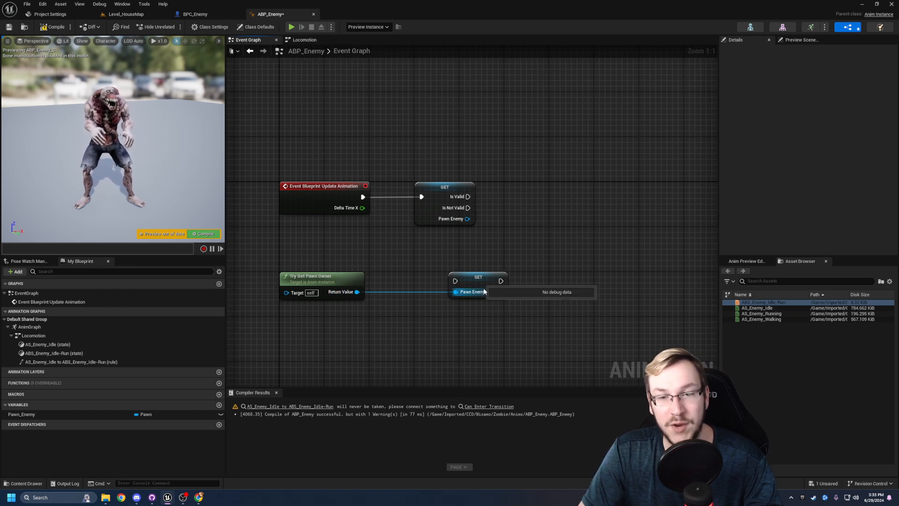
drag(376, 257, 258, 313)
click(373, 320)
mouse_move(404, 260)
right_down()
mouse_move(367, 261)
mouse_move(412, 262)
right_up()
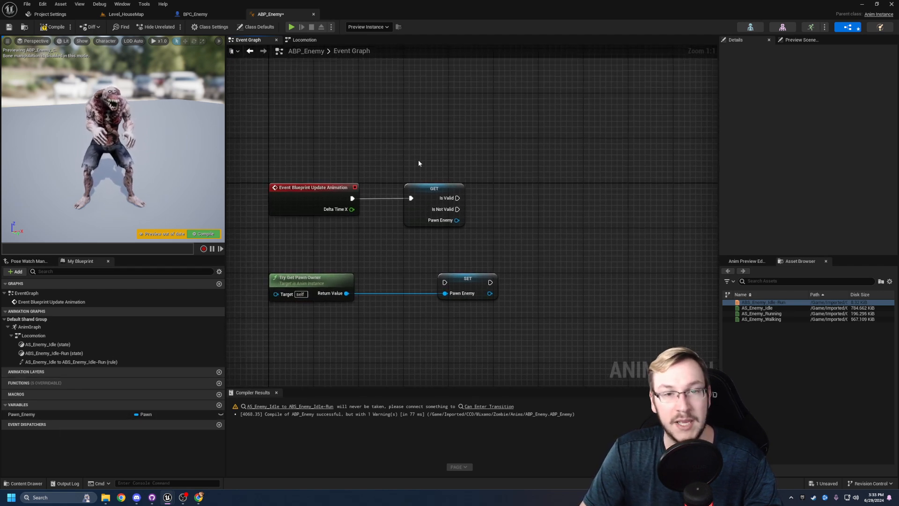
right_drag(450, 257, 433, 258)
drag(458, 283, 560, 284)
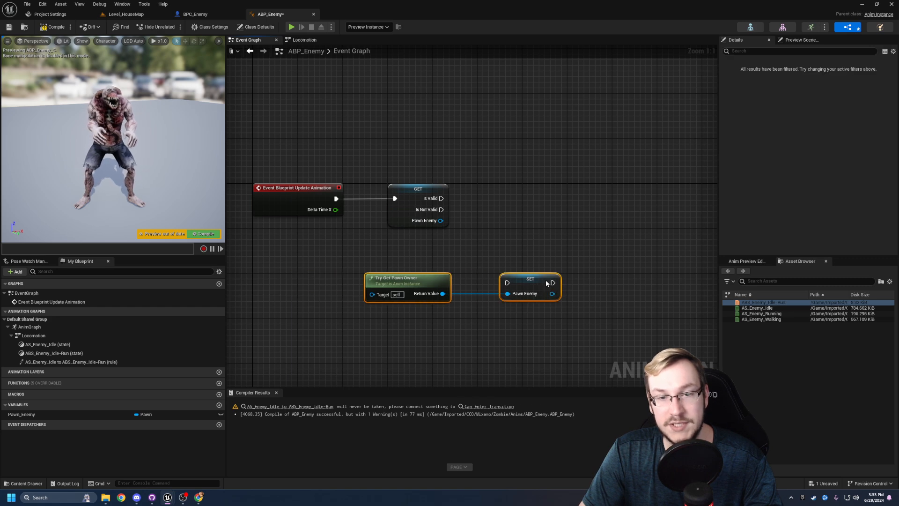
click(530, 249)
right_drag(476, 237, 414, 231)
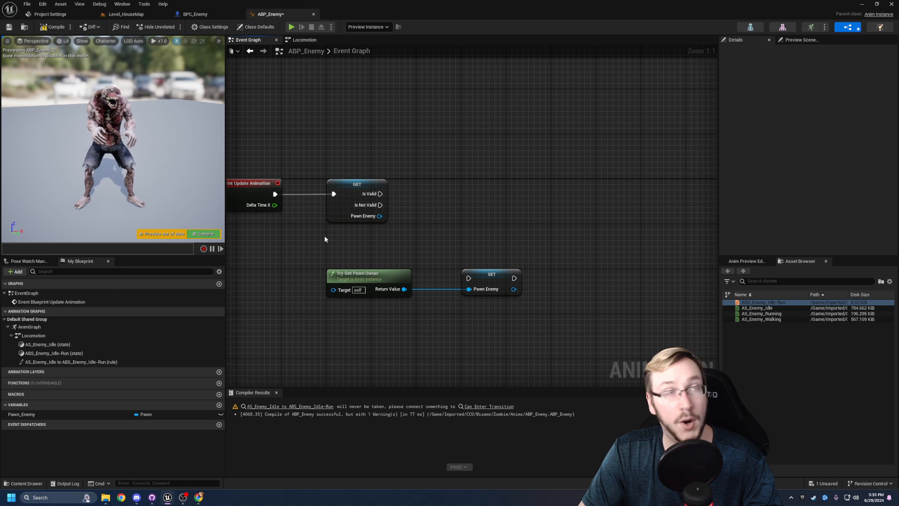
right_drag(387, 251, 396, 250)
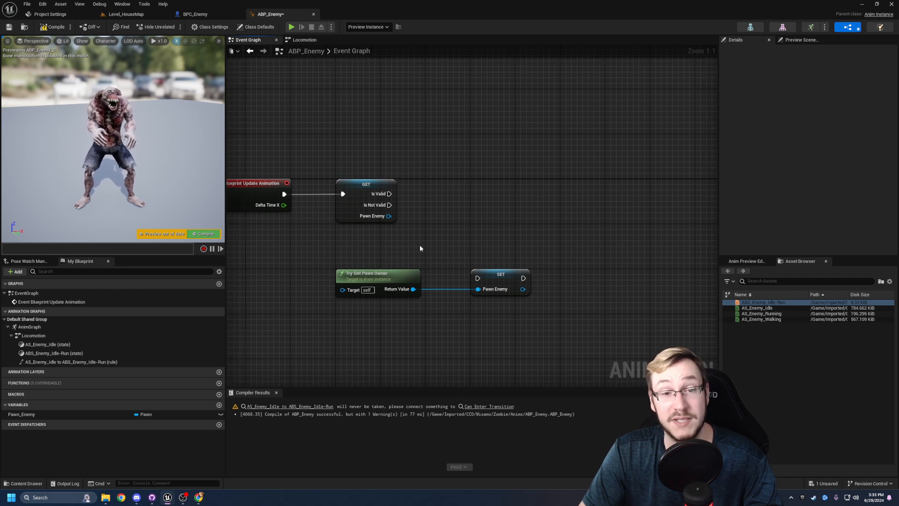
- Connect the GET node's Is Not Valid output to the Pawn Enemy SET node and straighten the event's execution wire
drag(389, 205, 478, 278)
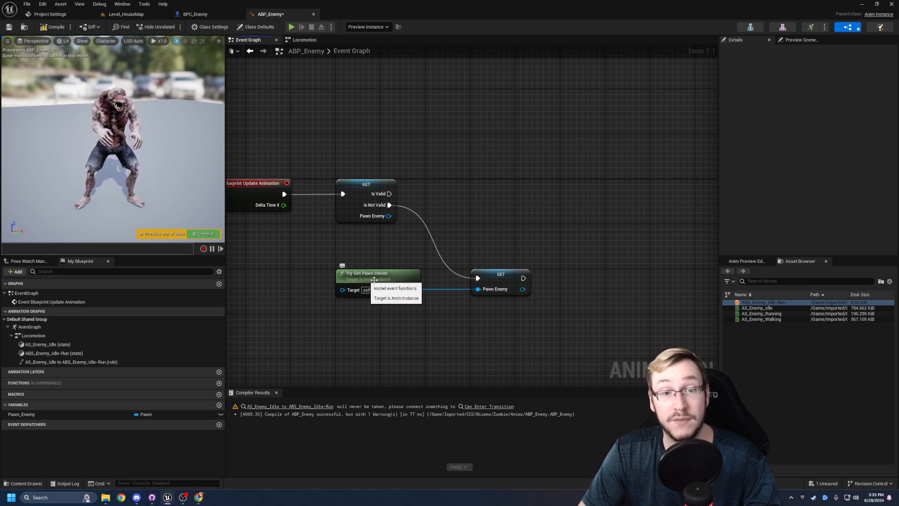
right_drag(485, 195, 471, 198)
drag(376, 198, 610, 198)
click(504, 162)
- Save and compile ABP_Enemy with the Pawn_Enemy validity logic
key(ctrl+s)
right_drag(497, 167, 452, 168)
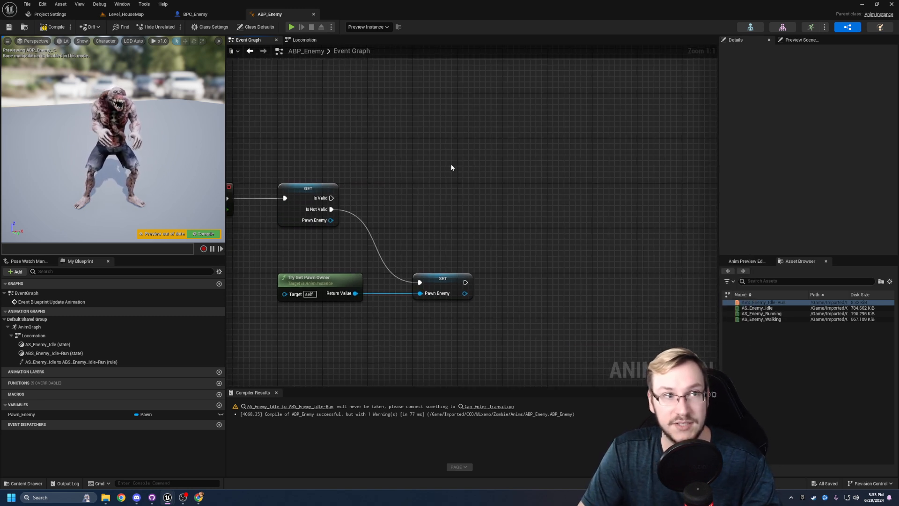
click(53, 27)
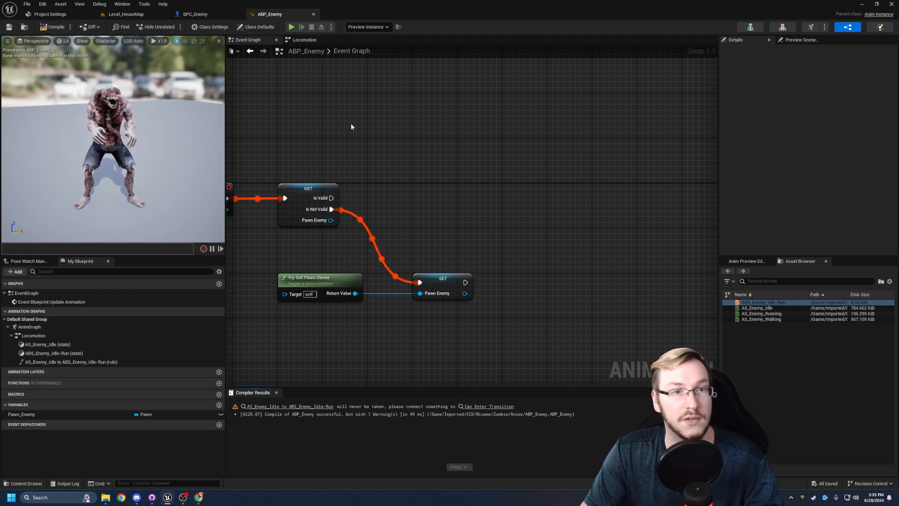
right_drag(359, 143, 389, 142)
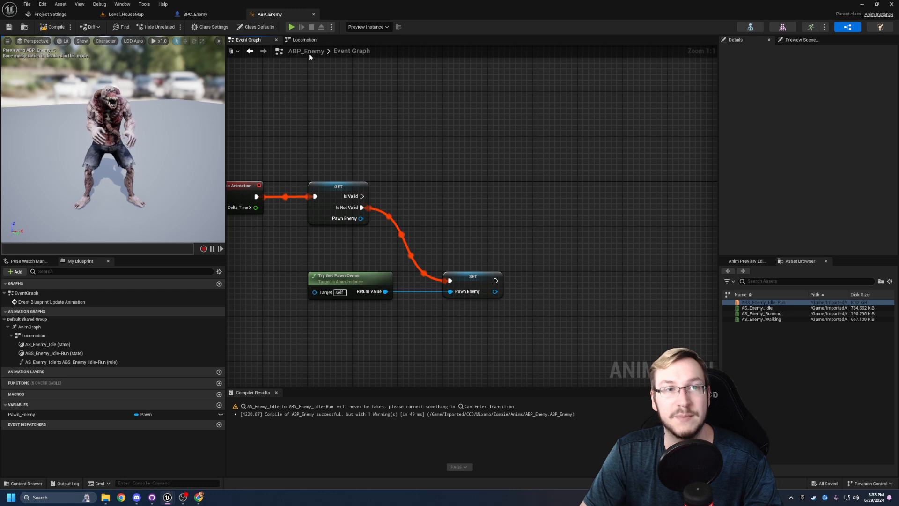
click(304, 41)
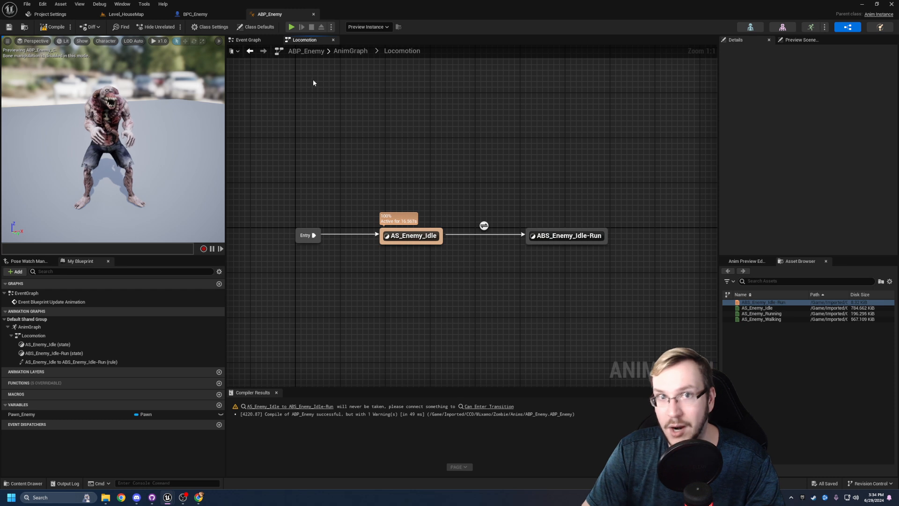
click(249, 40)
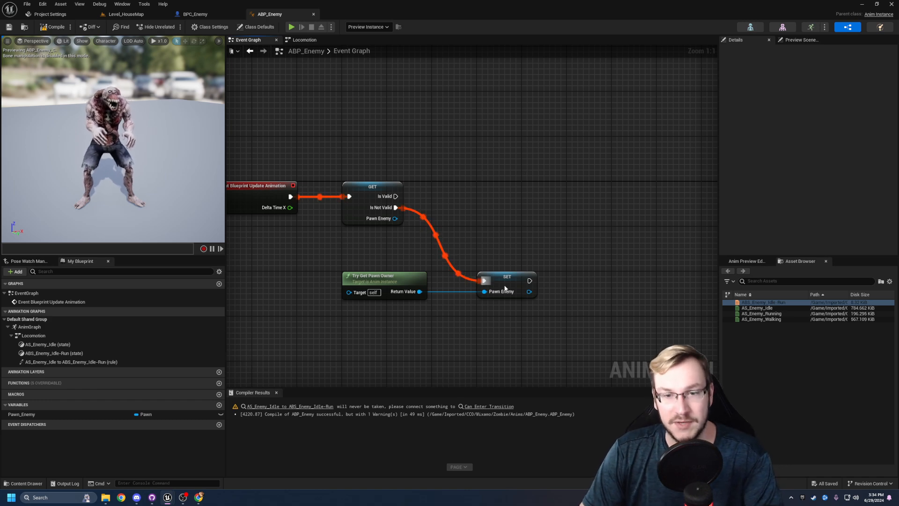
right_drag(476, 209, 474, 210)
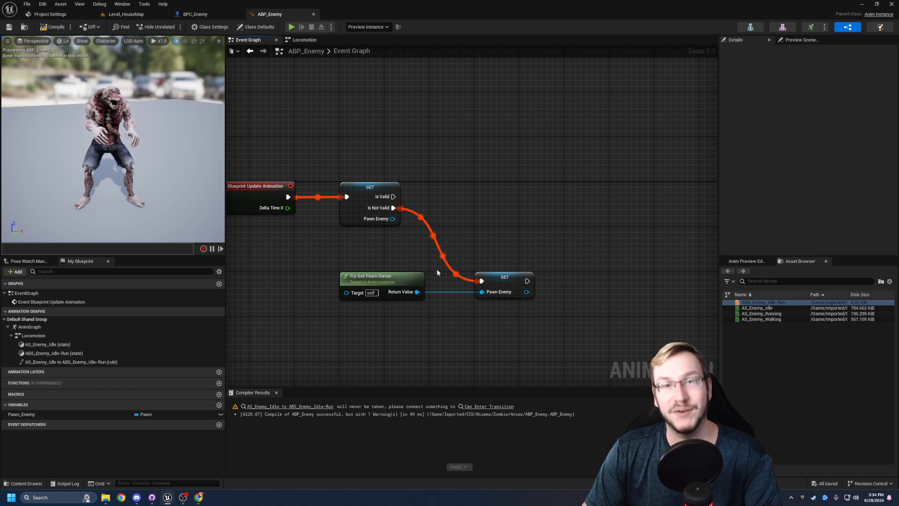
- Add a Float variable named Speed to ABP_Enemy, and compile and save the blueprint
right_drag(498, 195, 456, 208)
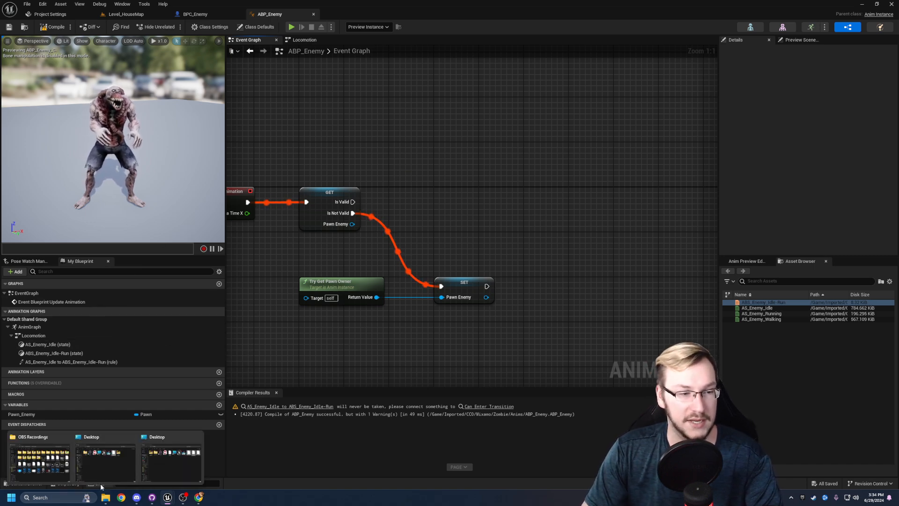
click(220, 405)
text(Speed)
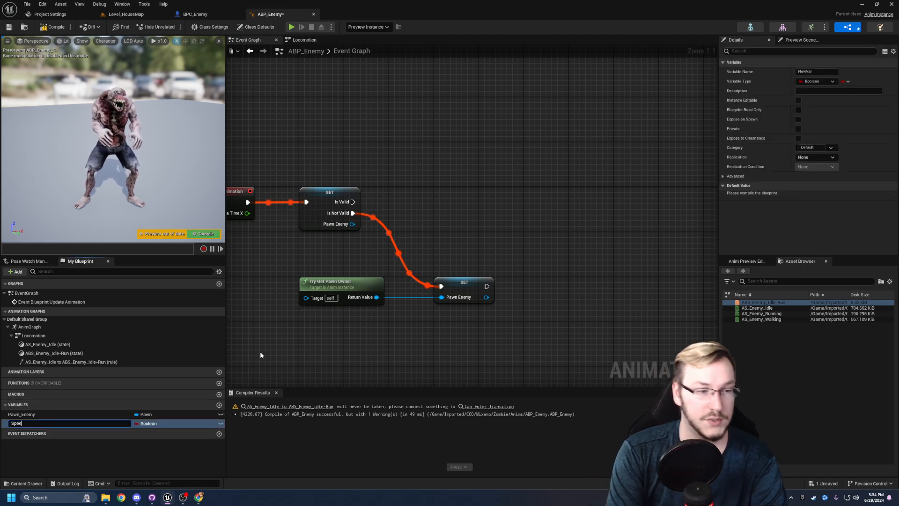
key(Return)
click(149, 423)
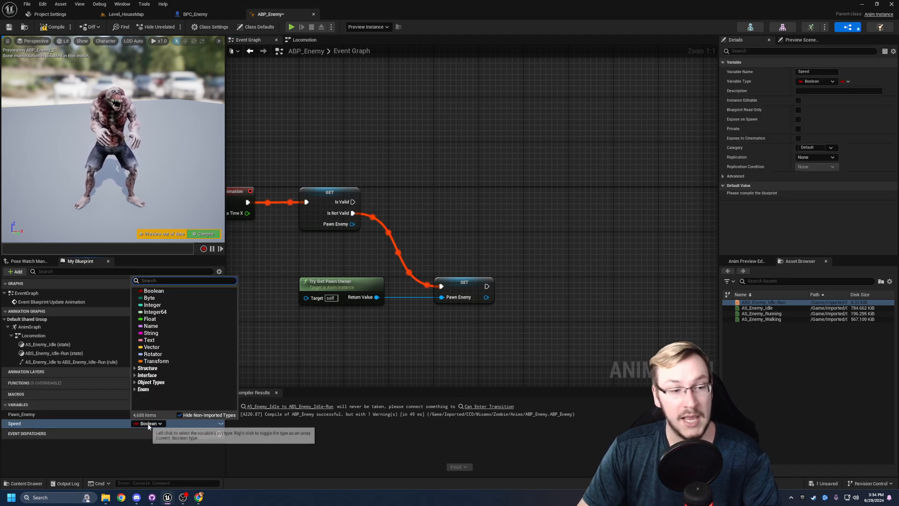
click(150, 319)
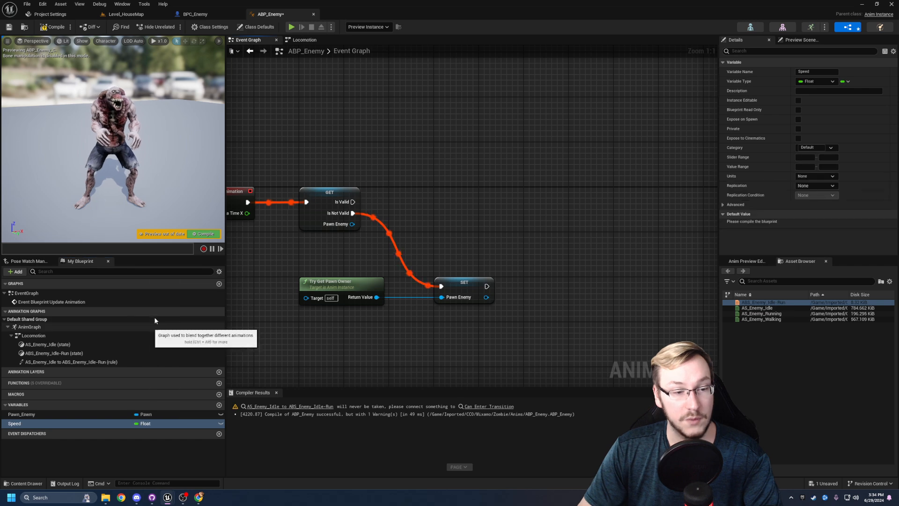
click(53, 27)
click(9, 27)
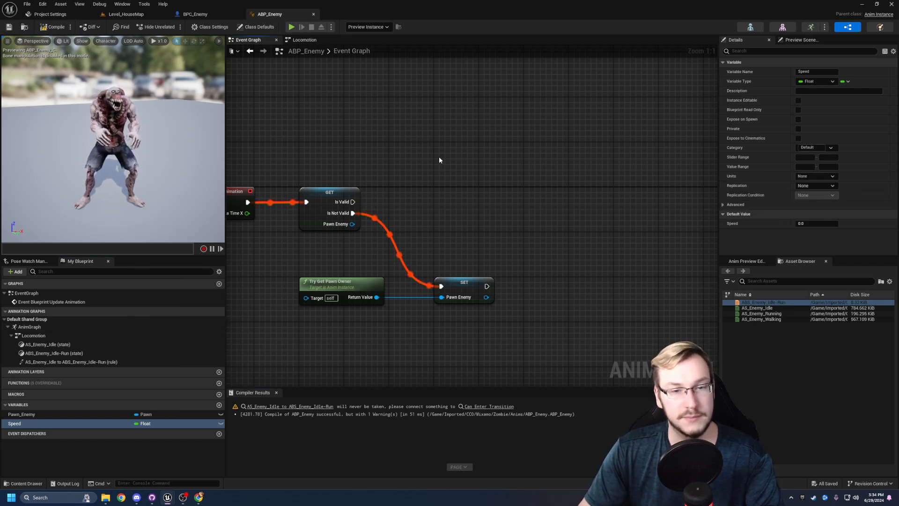
- Add a Get Velocity node from the Pawn Enemy SET node's output and line it up in the same row
right_drag(395, 194, 393, 215)
drag(429, 301, 499, 217)
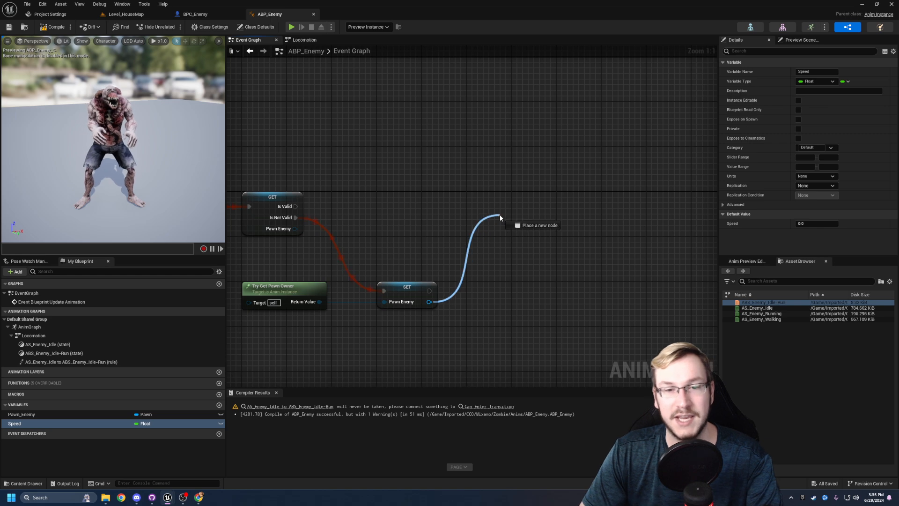
drag(500, 216, 499, 215)
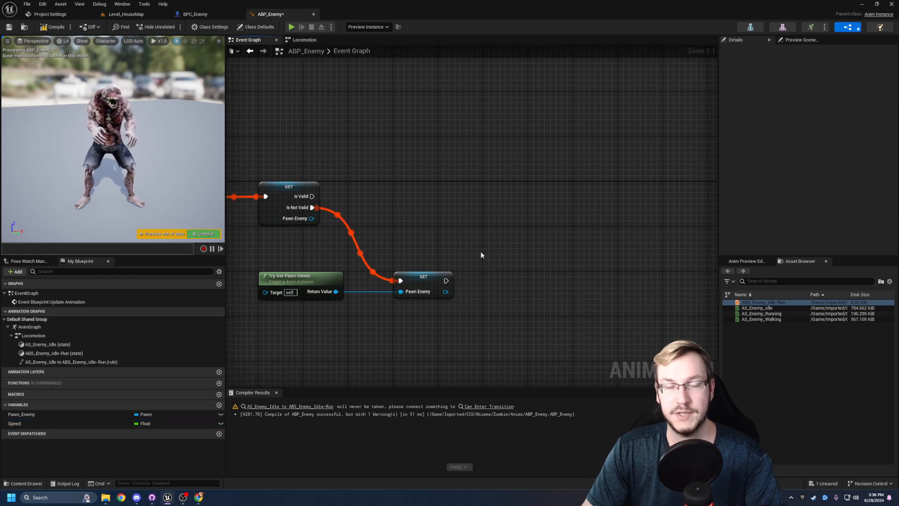
right_drag(481, 252, 474, 259)
drag(438, 298, 535, 273)
text(get veloc)
key(Return)
drag(557, 271, 502, 282)
click(498, 327)
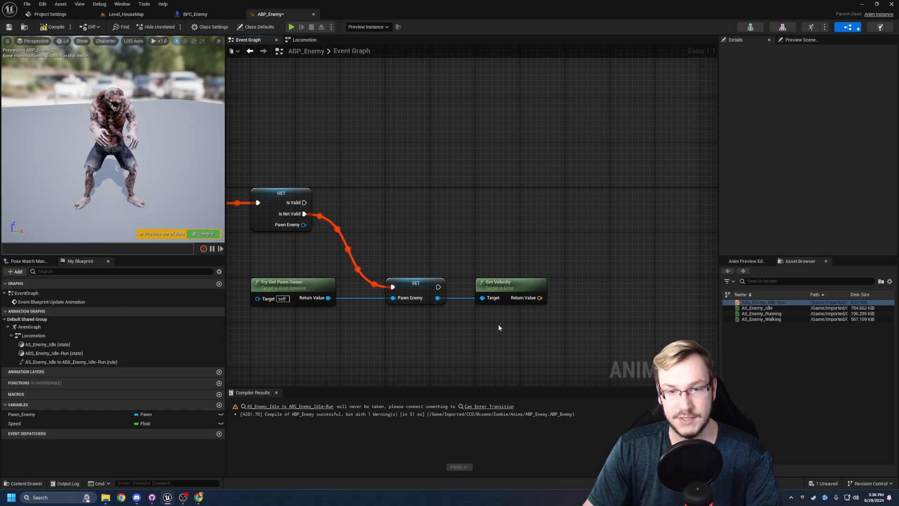
- Space Get Velocity farther from the Pawn Enemy SET node and add a Vector Length node to its Return Value
right_drag(499, 327, 536, 326)
drag(550, 287, 596, 288)
right_drag(630, 319, 519, 319)
right_drag(560, 290, 527, 292)
drag(476, 295, 519, 296)
text(get vector len)
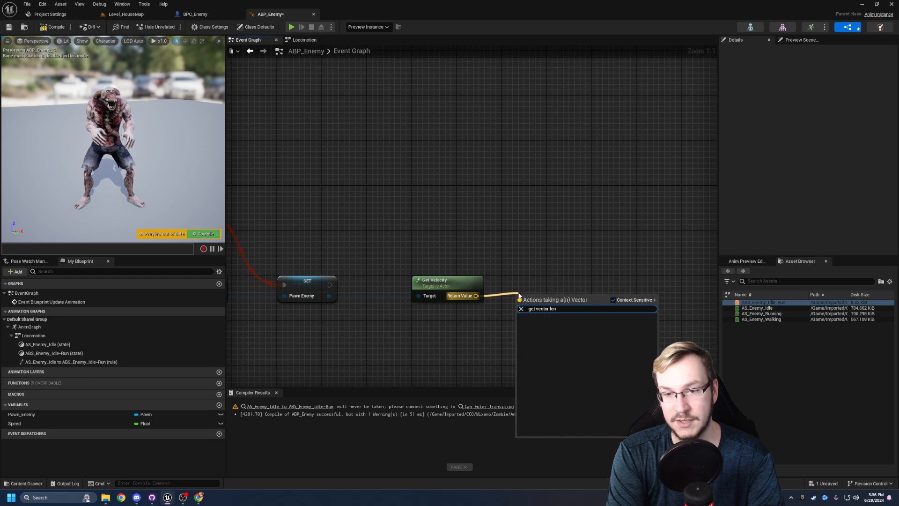
key(ctrl+a)
text(vecto)
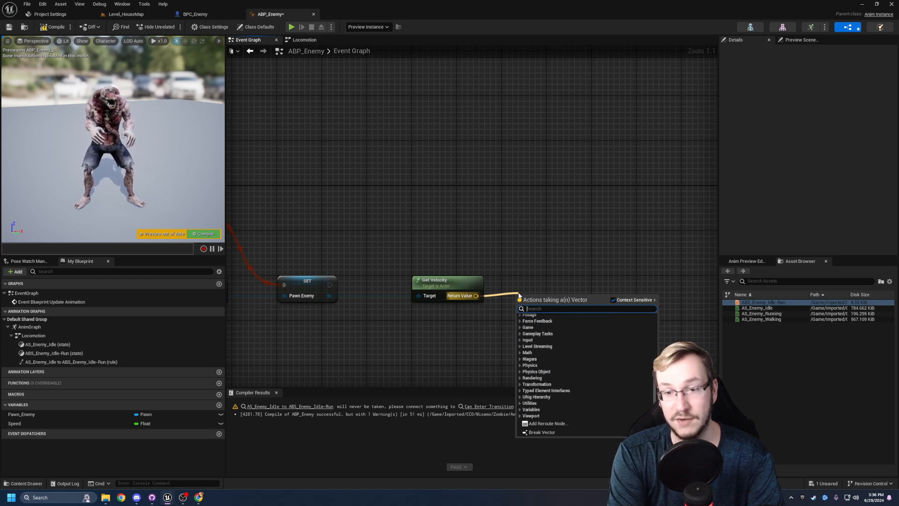
text(r length)
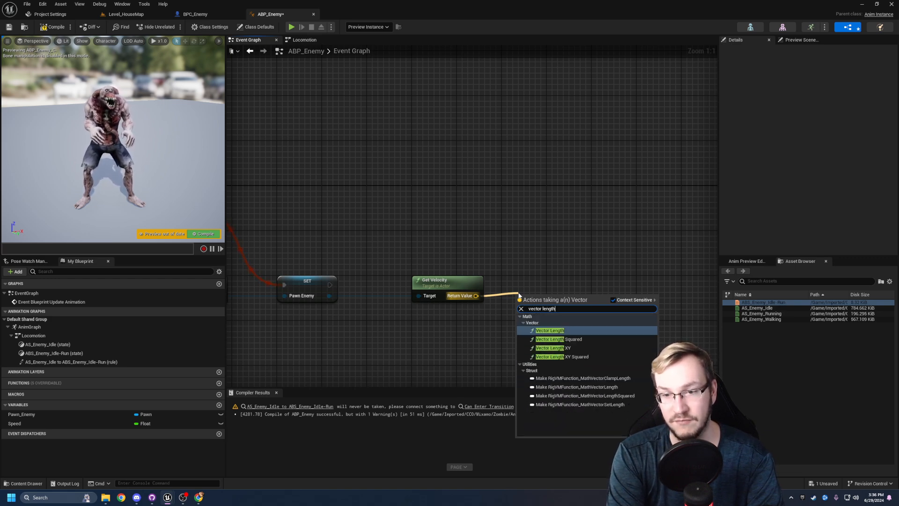
click(552, 331)
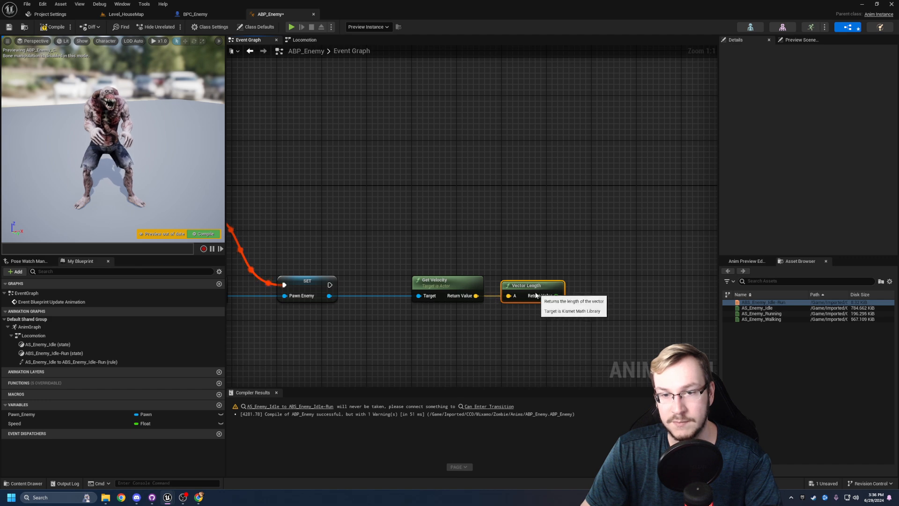
- Add a SET node for Speed above and beyond Vector Length, and feed Vector Length's Return Value into it
right_drag(521, 332, 557, 321)
scroll(579, 331, down, 1)
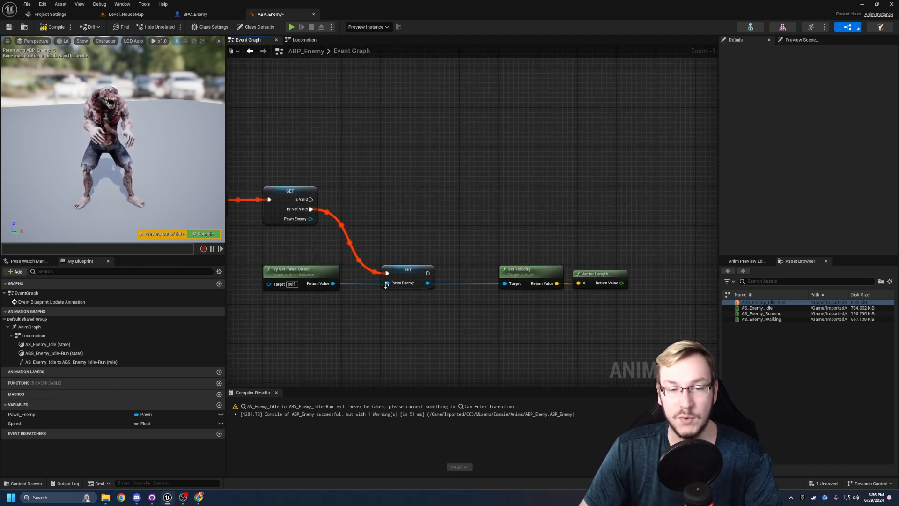
right_drag(512, 259, 445, 257)
mouse_move(475, 328)
right_down()
mouse_move(429, 318)
mouse_move(524, 331)
mouse_move(493, 333)
right_up()
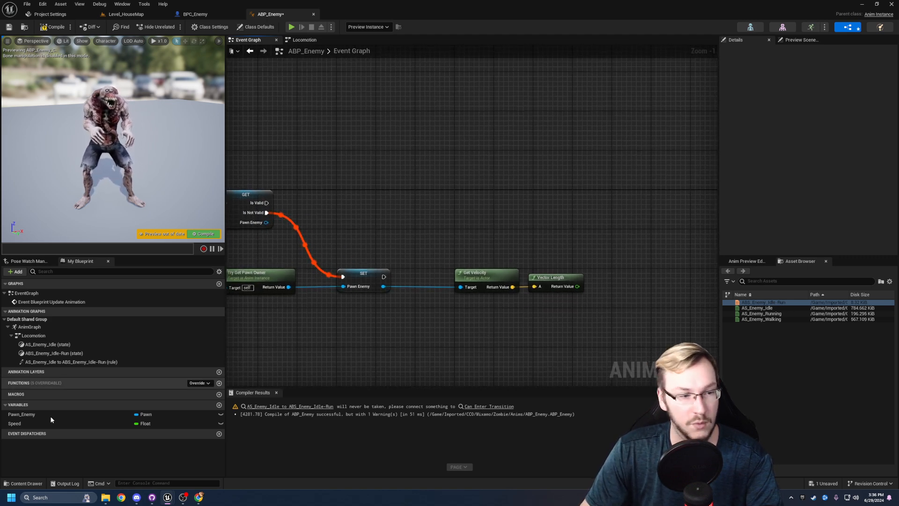
drag(14, 424, 602, 196)
click(616, 207)
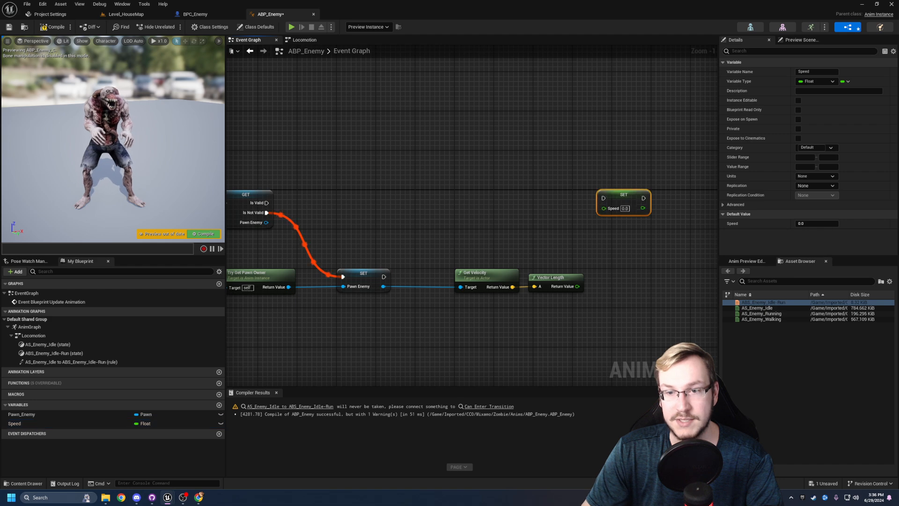
right_drag(517, 236, 526, 236)
drag(586, 286, 651, 198)
click(494, 226)
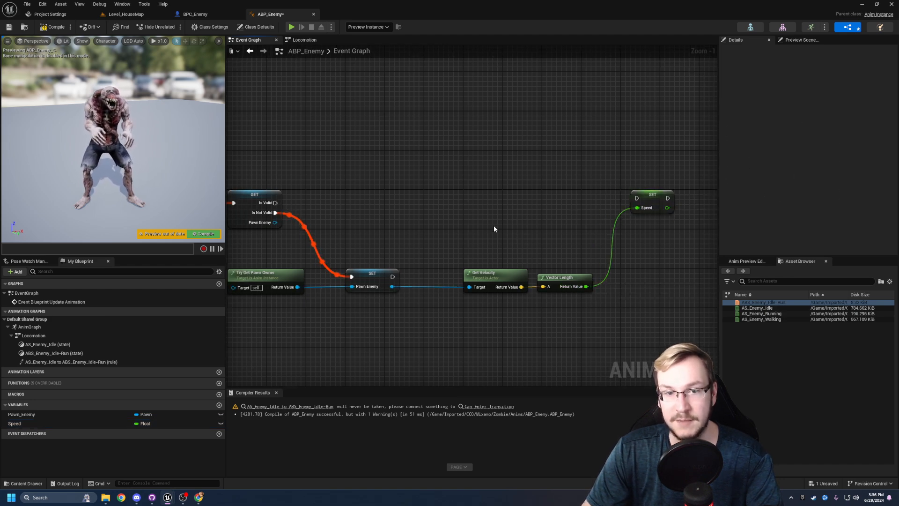
- Execute the Speed SET node from both the validated GET's Is Valid output and the Pawn Enemy SET node, keeping it level with the GET
right_drag(494, 226, 510, 225)
drag(292, 202, 671, 204)
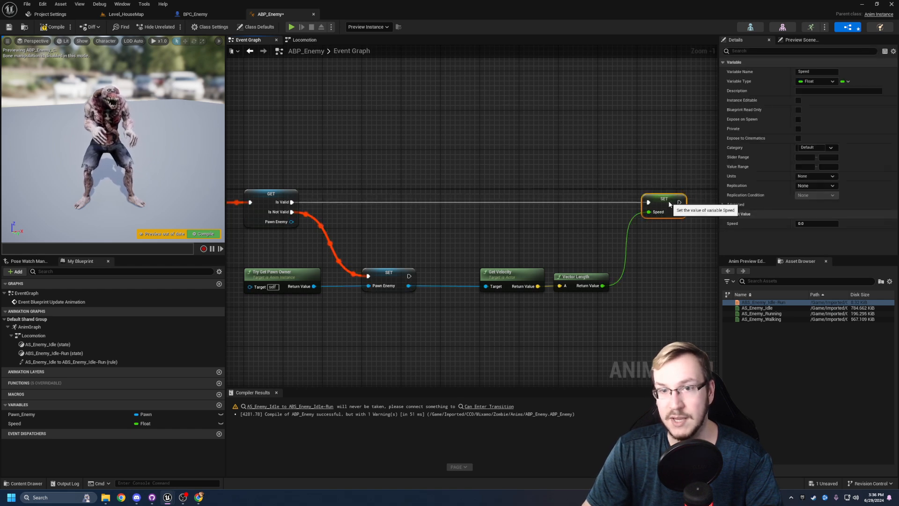
click(533, 237)
right_drag(533, 237, 518, 239)
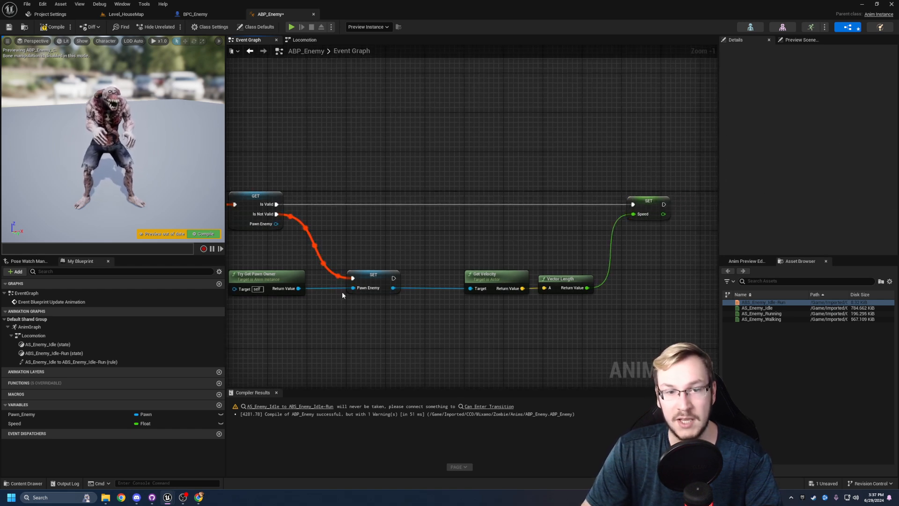
right_drag(408, 273, 339, 270)
drag(325, 275, 563, 202)
right_drag(467, 251, 584, 251)
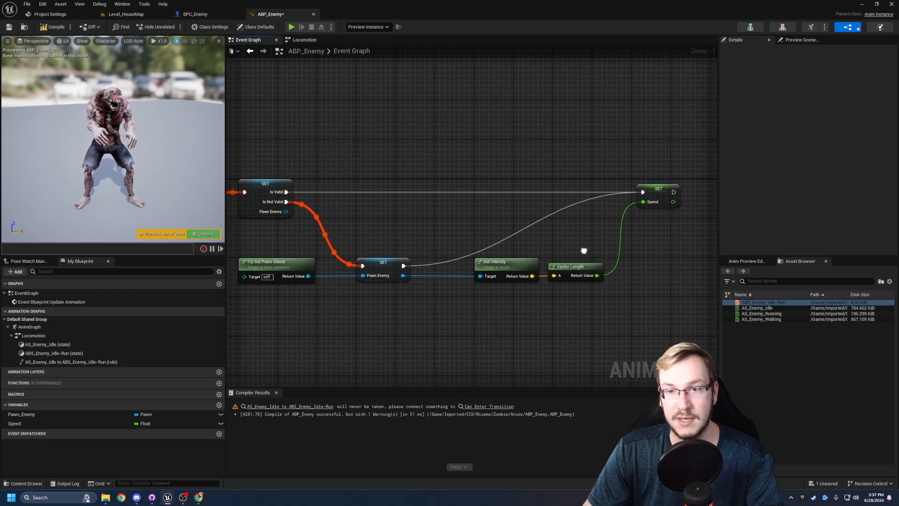
- Compile and save ABP_Enemy with the speed calculation
mouse_move(419, 306)
right_down()
mouse_move(409, 308)
mouse_move(418, 311)
right_up()
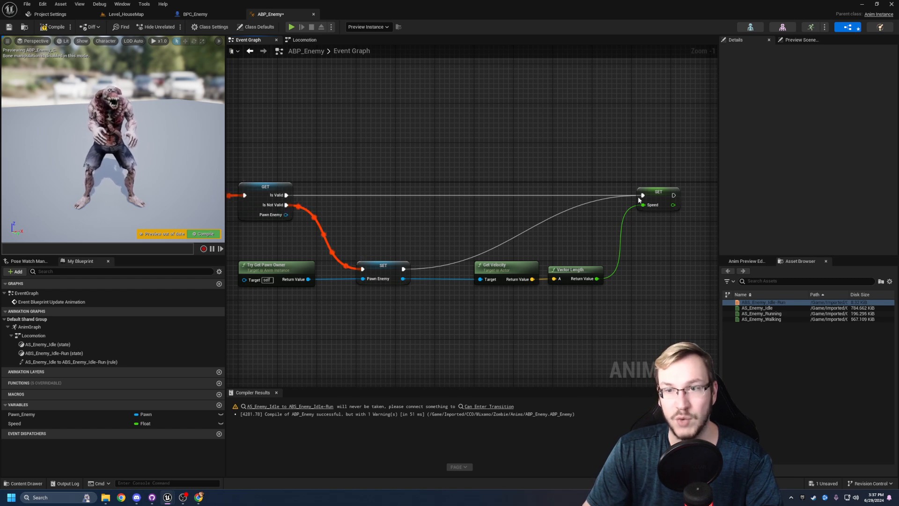
drag(424, 254, 348, 314)
click(405, 315)
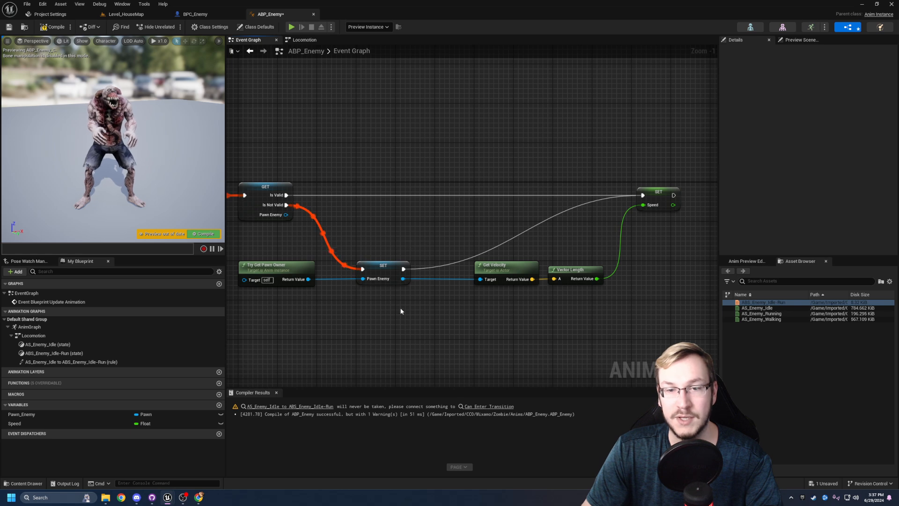
right_drag(473, 320, 384, 319)
drag(384, 308, 544, 254)
click(445, 333)
right_drag(445, 335, 509, 325)
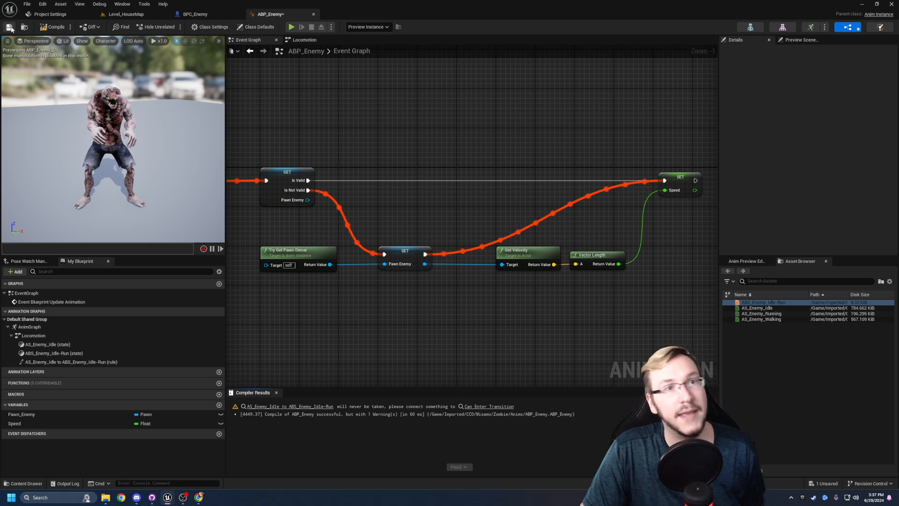
right_drag(355, 149, 352, 157)
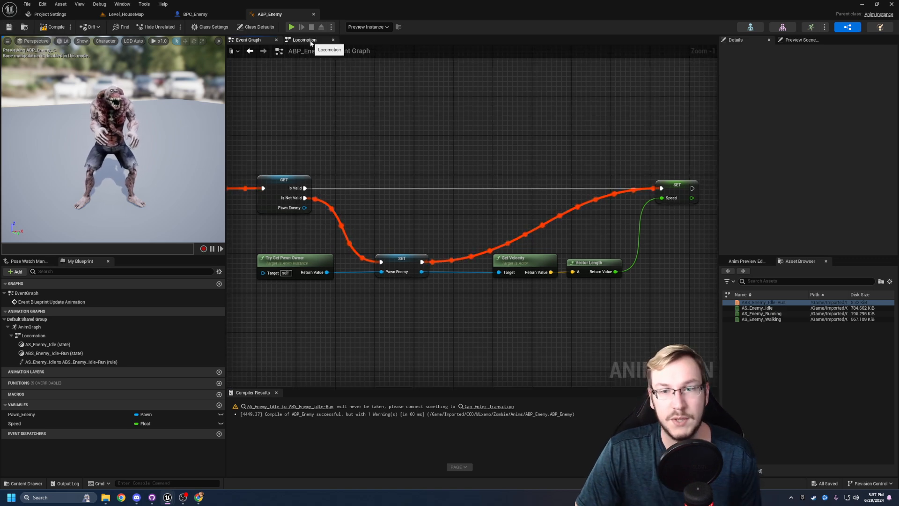
- Open the transition rule from AS_Enemy_Idle to ABS_Enemy_Idle-Run in the Locomotion state machine
click(305, 39)
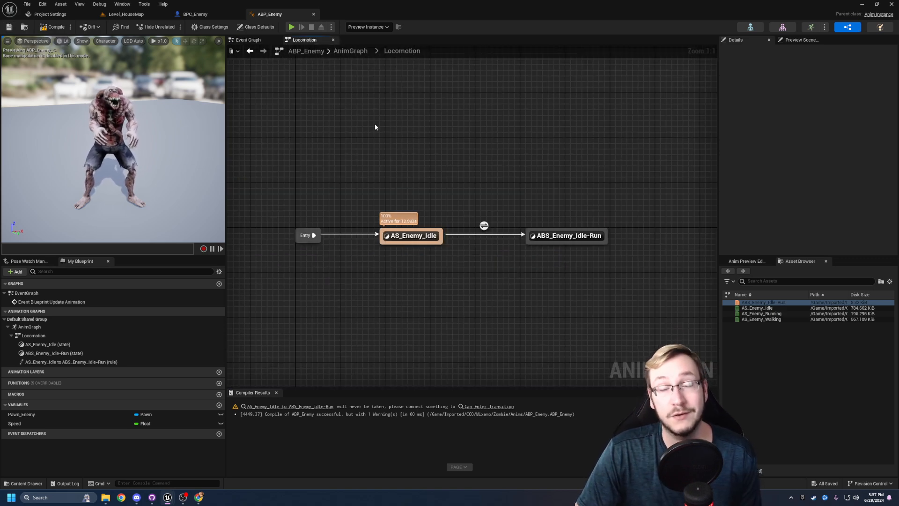
right_drag(376, 123, 365, 130)
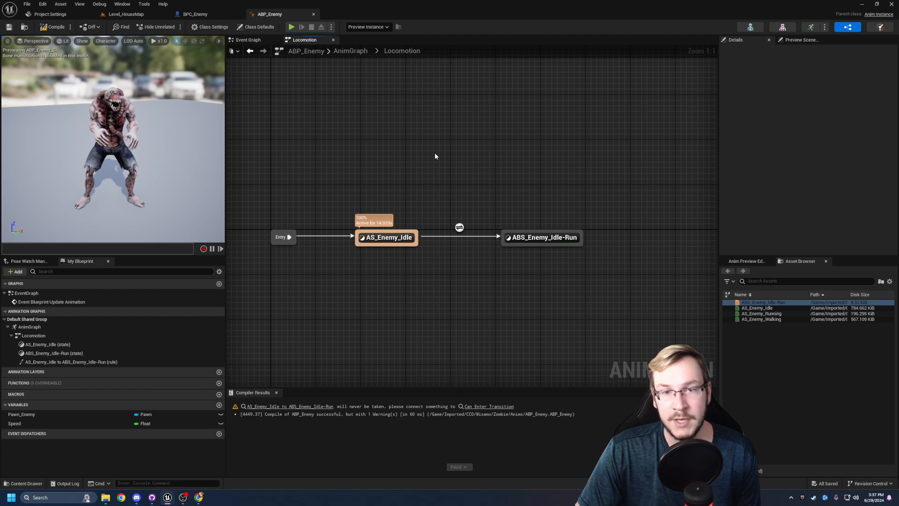
right_drag(434, 156, 434, 161)
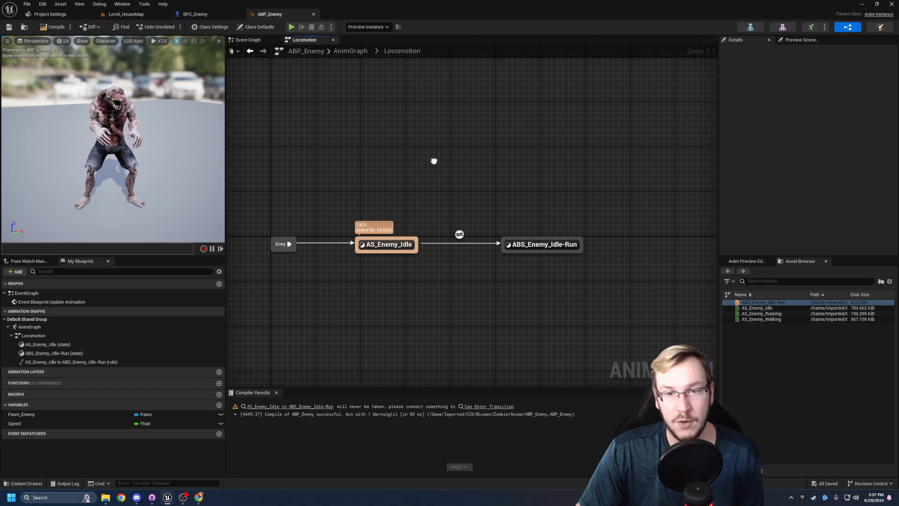
double_click(459, 236)
right_drag(460, 235, 513, 247)
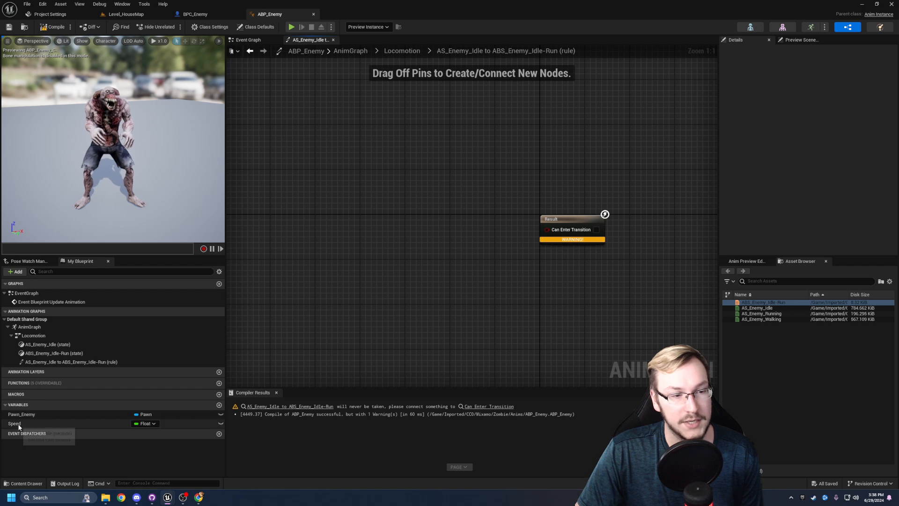
- Add a Speed getter to the transition rule and feed it into a Greater (>) node
drag(14, 424, 427, 233)
click(424, 245)
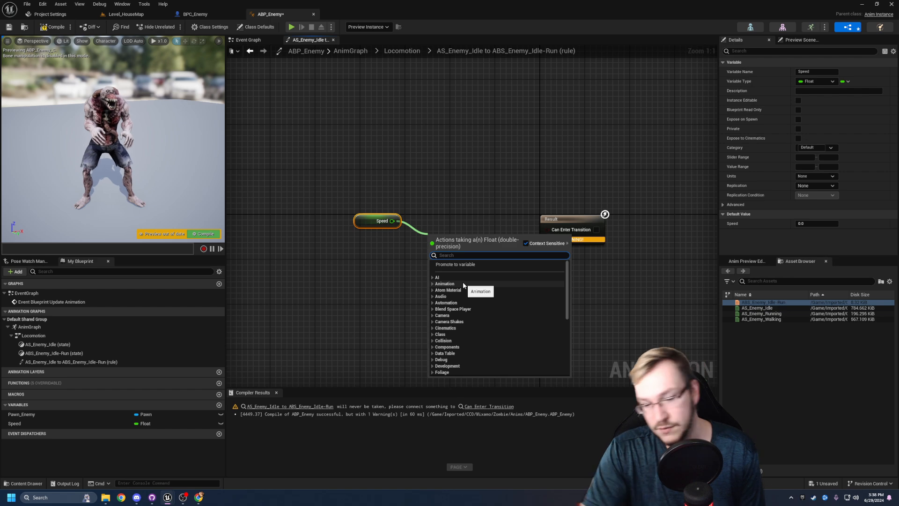
text(>)
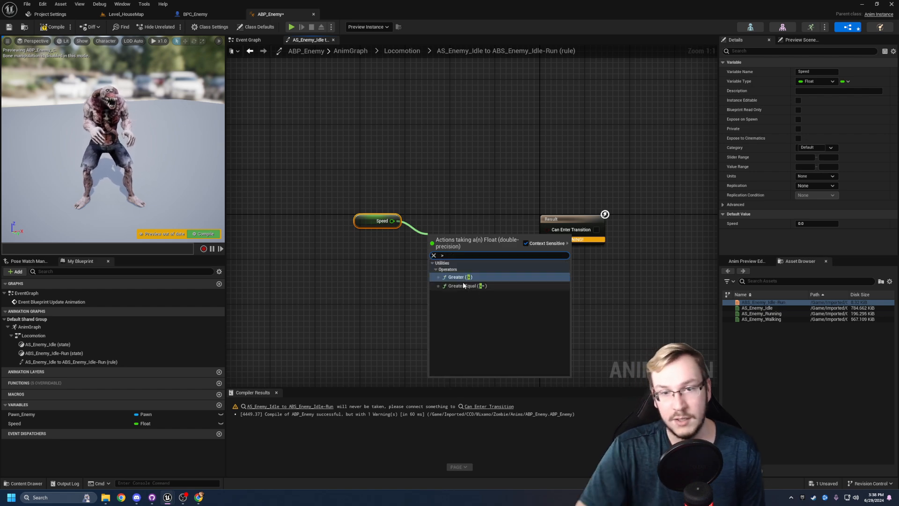
click(464, 280)
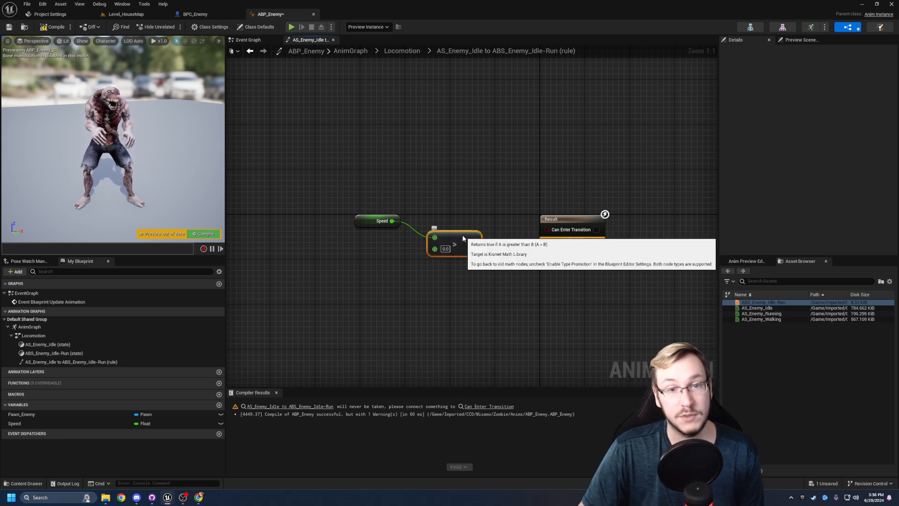
- Connect the Greater node's result to Can Enter Transition and align the Speed, Greater and Result nodes in one compact row
right_drag(445, 223, 428, 225)
drag(439, 229, 533, 232)
drag(551, 221, 491, 217)
drag(570, 199, 291, 274)
key(q)
click(331, 283)
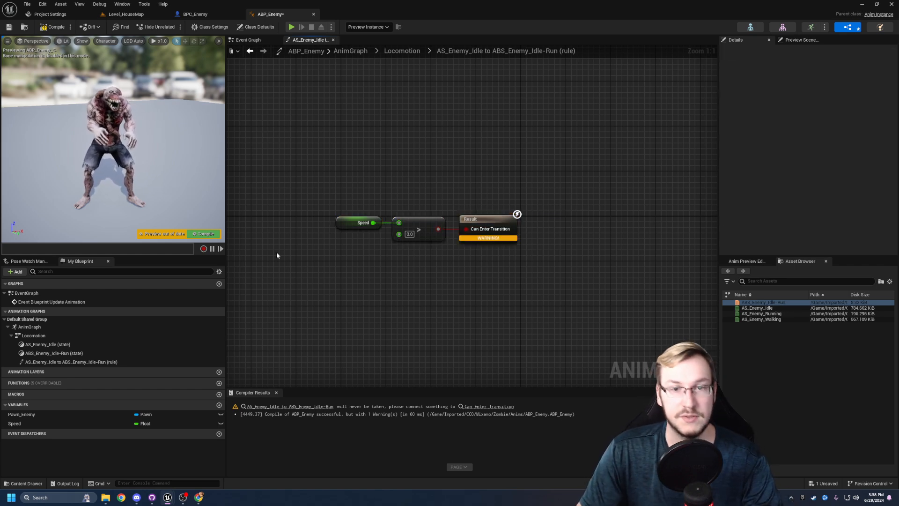
- Compile and save ABP_Enemy with the idle-to-run transition rule
click(49, 28)
click(9, 27)
right_drag(310, 119, 359, 131)
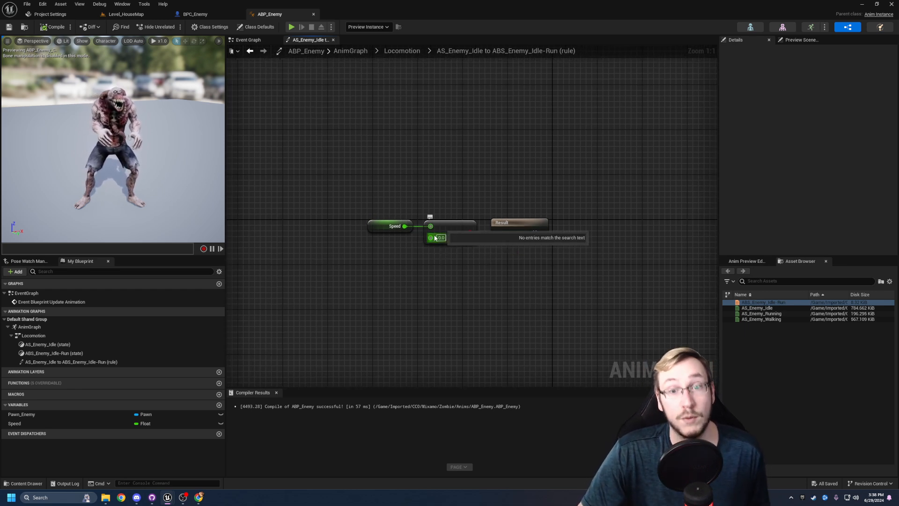
- Go back to Locomotion, open the ABS_Enemy_Idle-Run state and align Output Animation Pose with the blendspace player
click(405, 54)
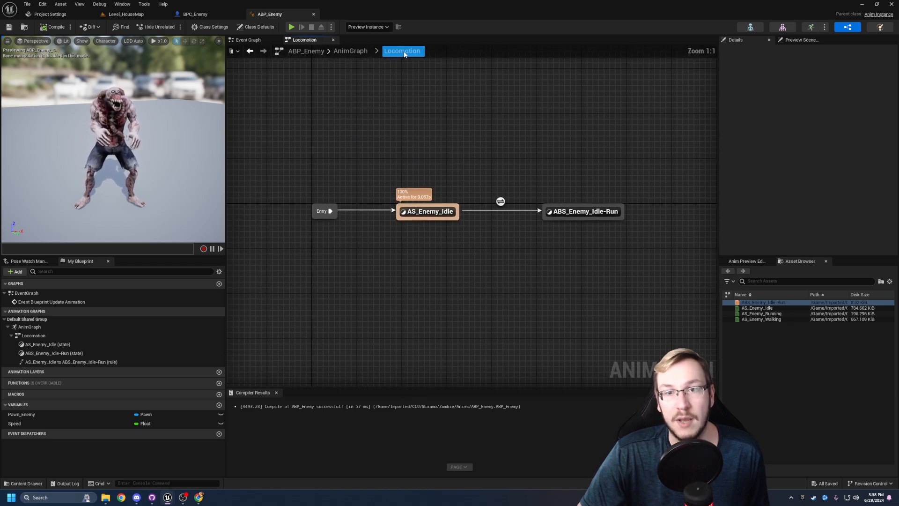
right_drag(476, 214, 430, 220)
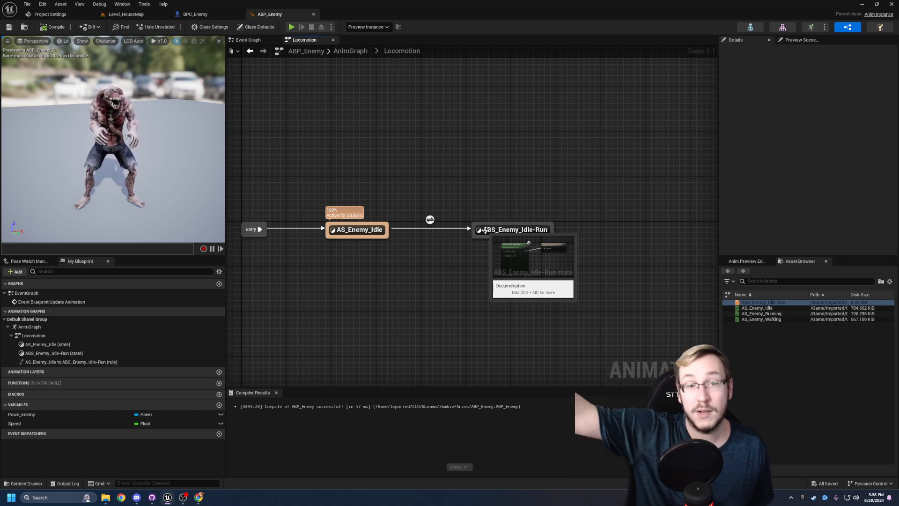
right_drag(486, 250, 511, 252)
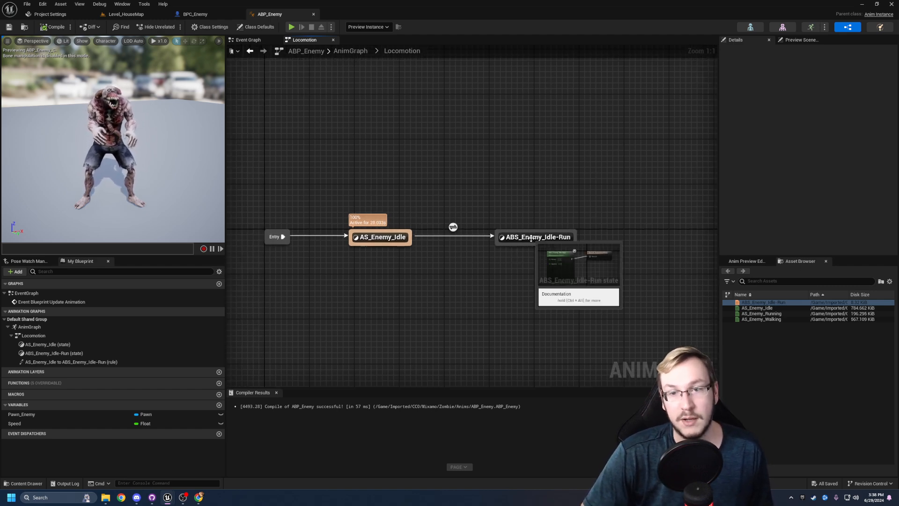
double_click(534, 236)
drag(591, 197, 579, 203)
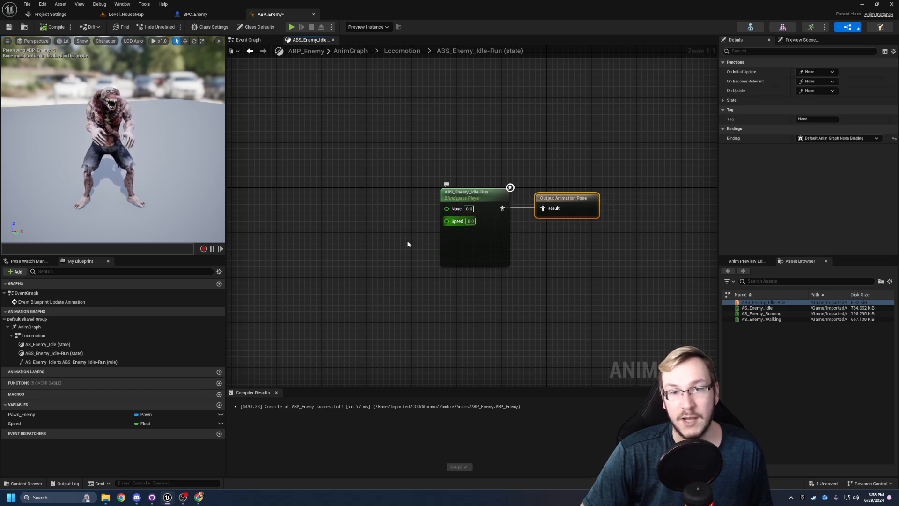
- Feed a Speed variable getter into the Speed input of the ABS_Enemy_Idle-Run blendspace player and straighten the connection
right_drag(624, 151, 632, 152)
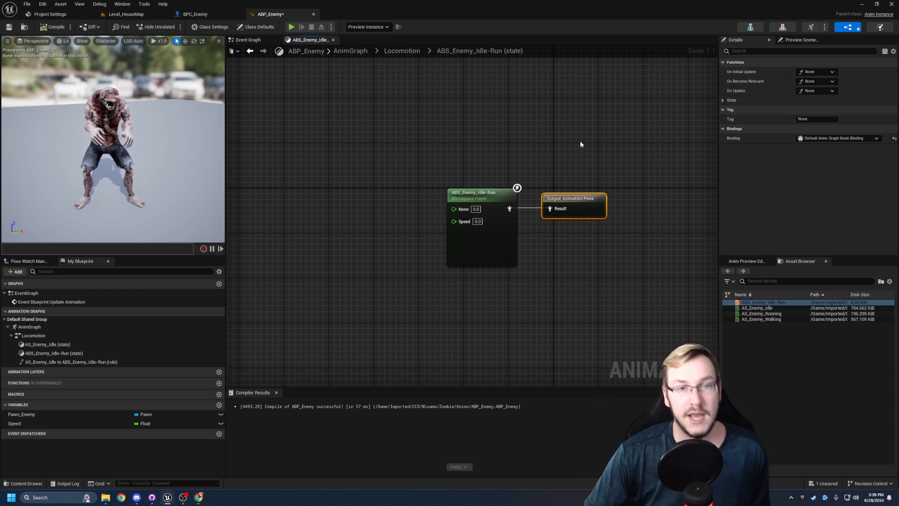
right_drag(580, 142, 558, 145)
right_drag(406, 171, 376, 174)
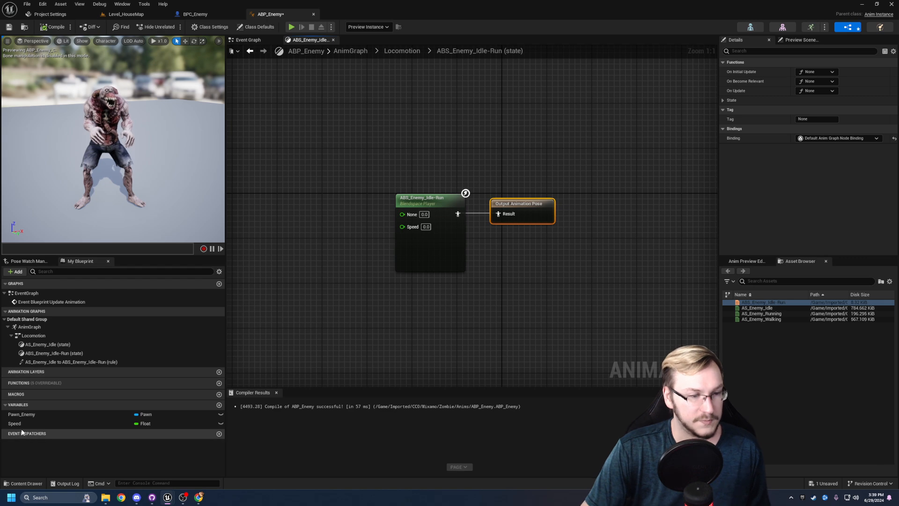
drag(18, 423, 401, 225)
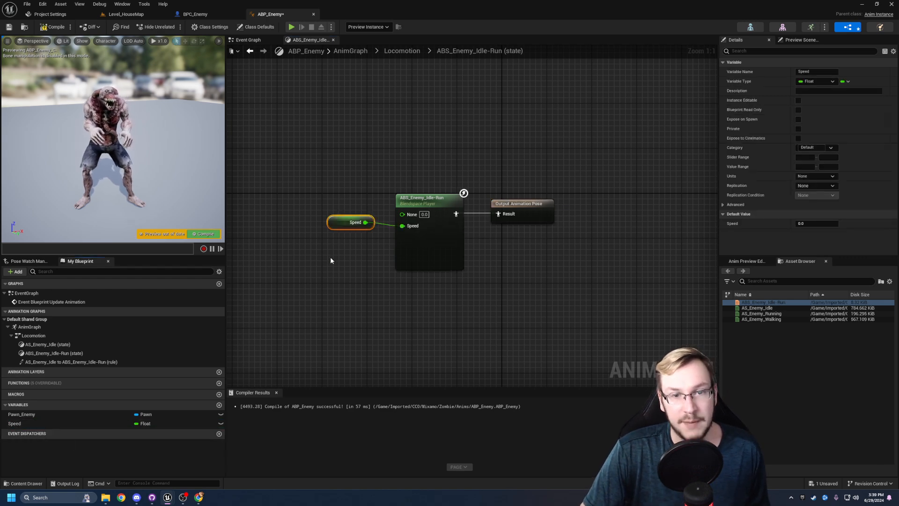
right_drag(333, 256, 360, 256)
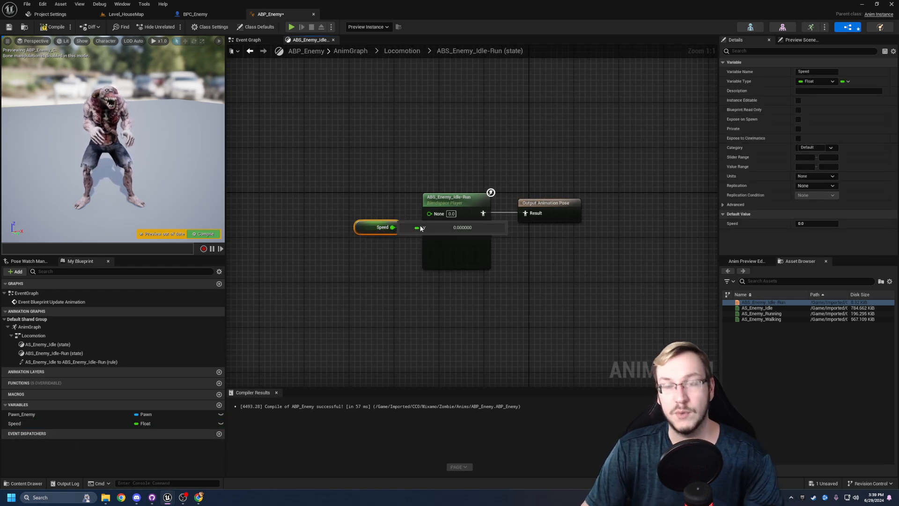
drag(603, 164, 299, 323)
click(319, 139)
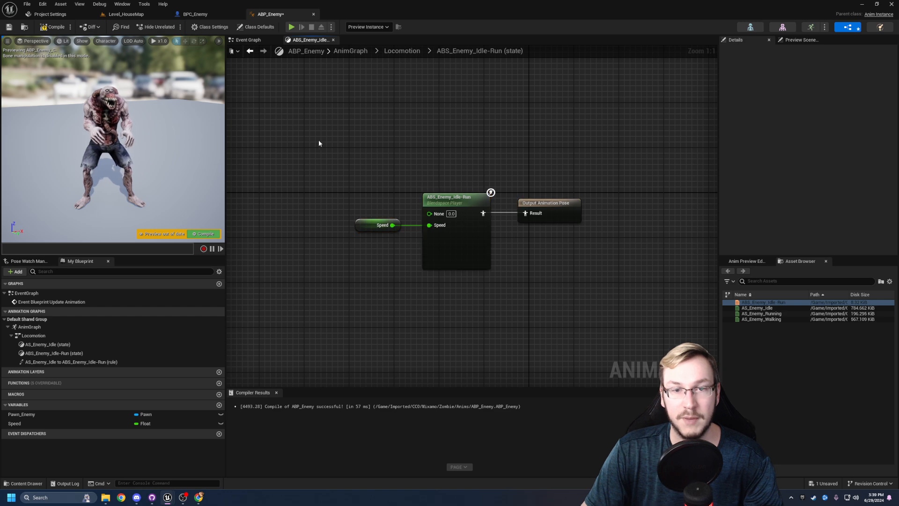
- Compile and save ABP_Enemy with the Speed-driven blendspace and return to the Locomotion state machine
click(54, 27)
click(9, 27)
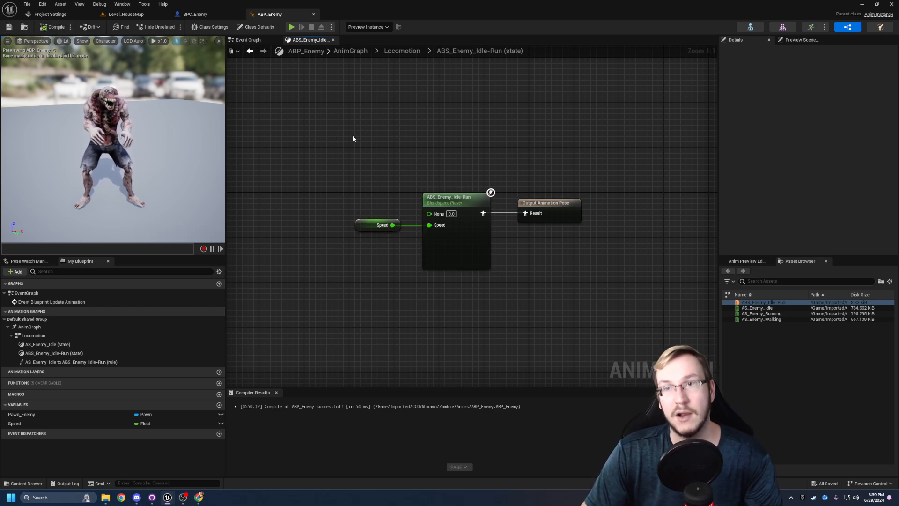
right_drag(359, 136, 375, 136)
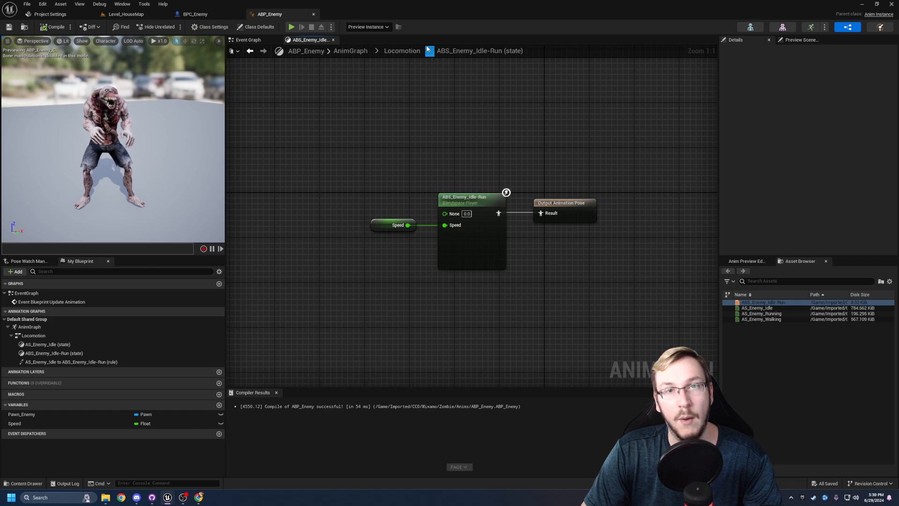
right_drag(427, 102, 374, 122)
click(404, 51)
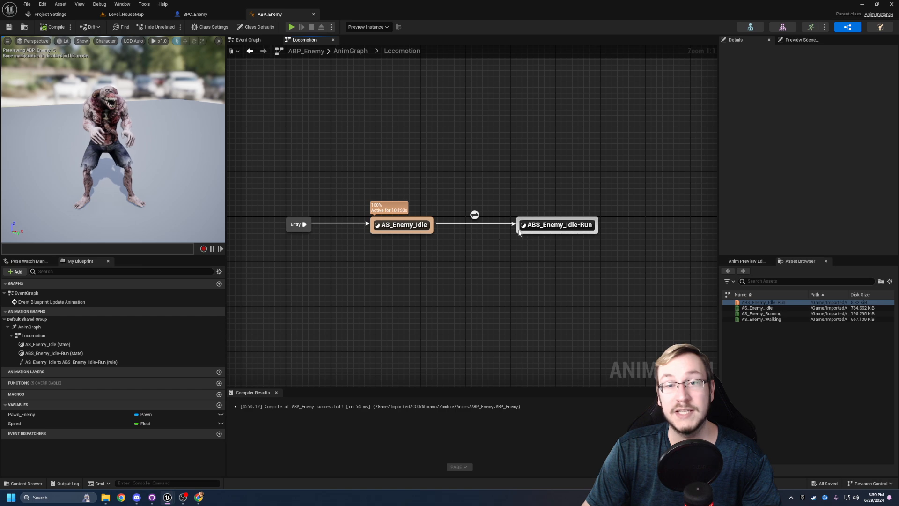
- Create a transition from ABS_Enemy_Idle-Run back to AS_Enemy_Idle and open its transition rule
drag(525, 233, 427, 230)
right_drag(448, 249, 414, 254)
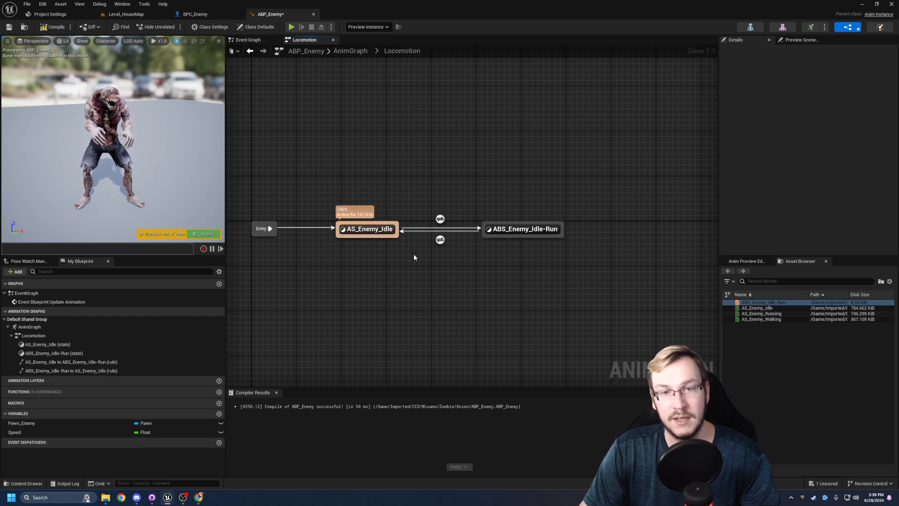
right_drag(474, 246, 491, 258)
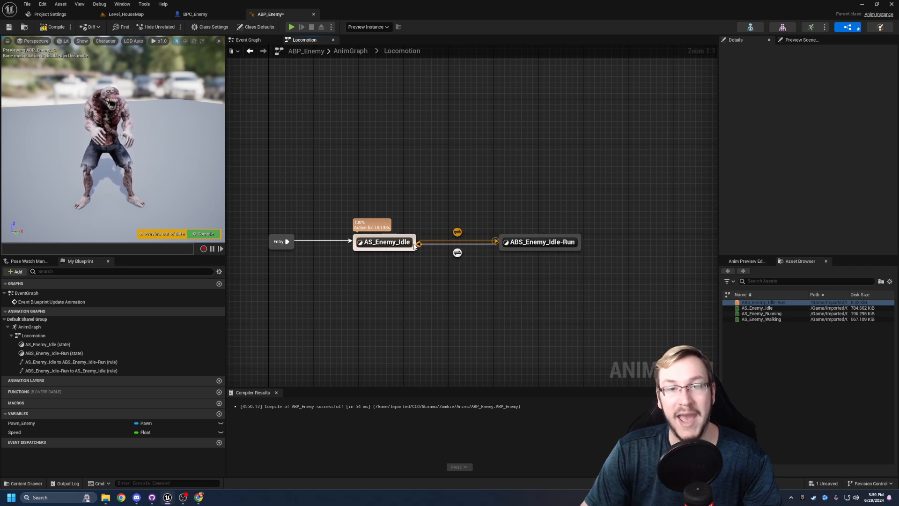
double_click(457, 253)
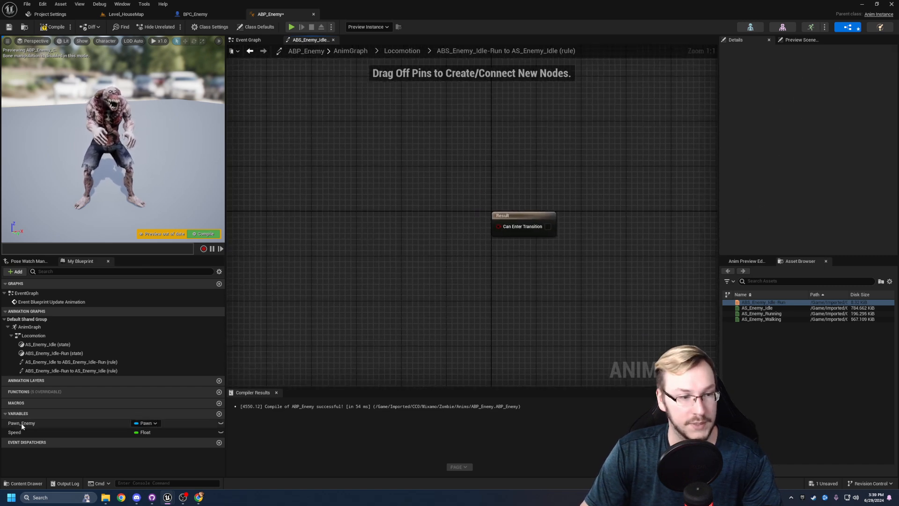
- Add a Speed getter to the return transition rule and feed it into an Equal (==) node aligned beside it
ctrl+drag(14, 432, 414, 229)
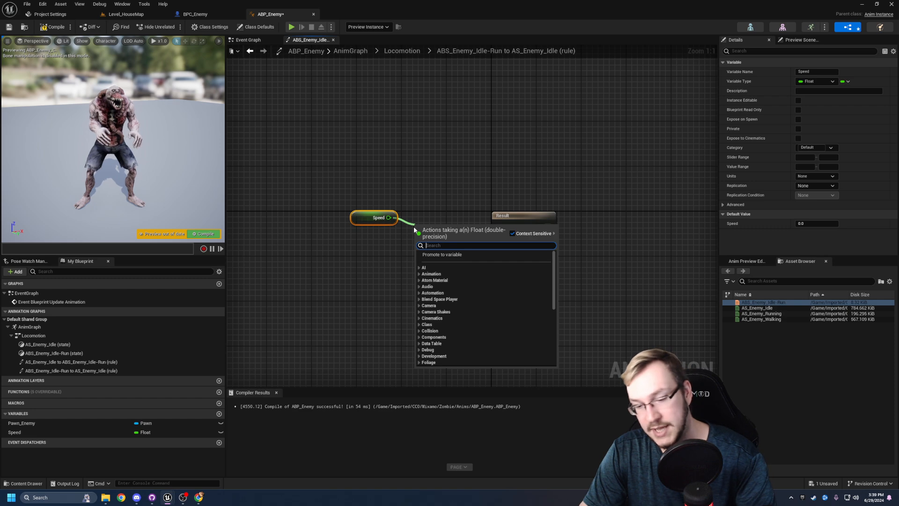
text(==)
key(Return)
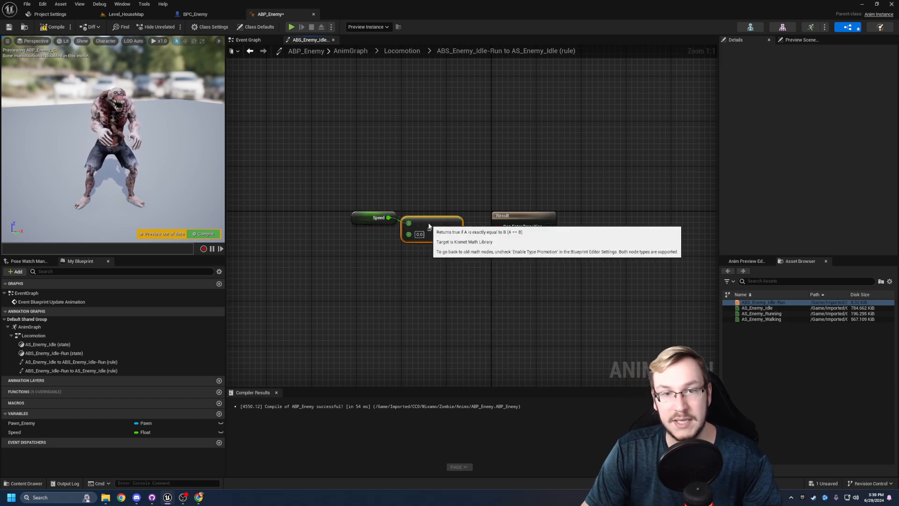
drag(429, 225, 432, 220)
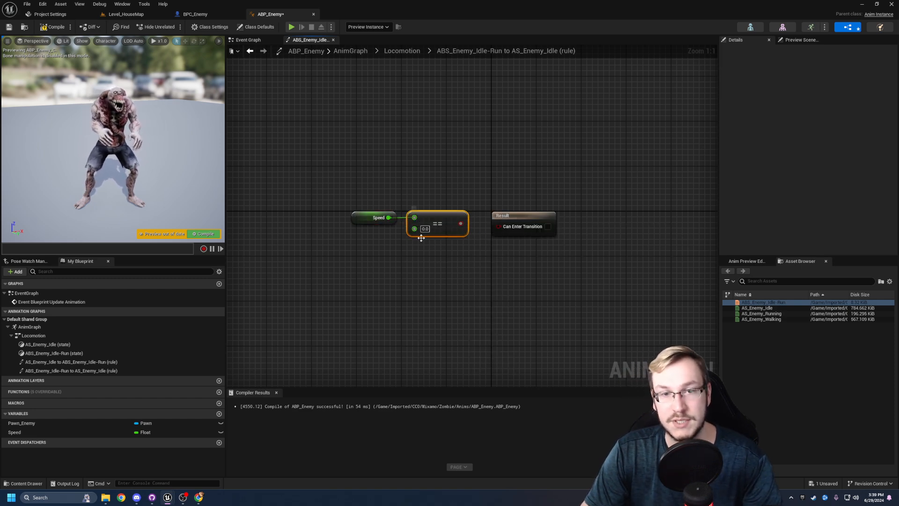
- Connect the Equal node's result to Can Enter Transition and align the Result node with it
right_drag(453, 255, 423, 249)
drag(430, 217, 468, 220)
drag(484, 213, 478, 213)
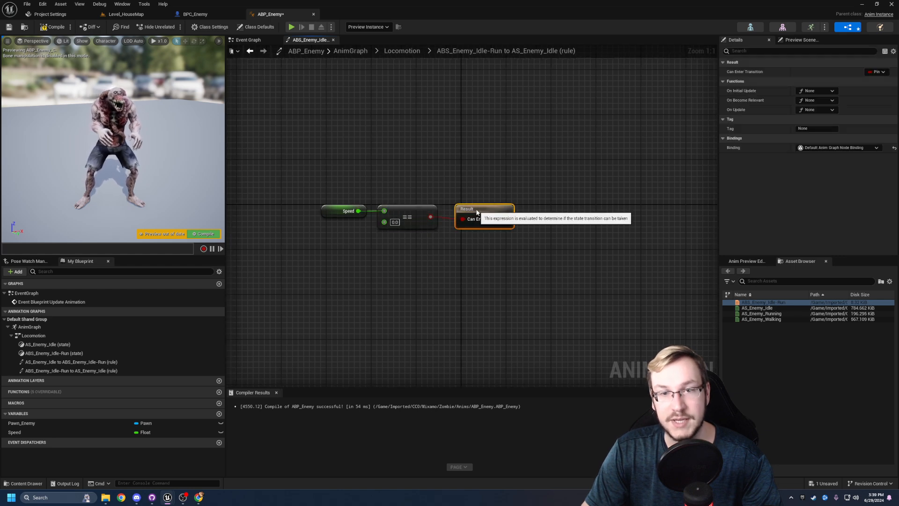
click(468, 243)
- Compile and save ABP_Enemy with the run-to-idle transition rule and go back to Locomotion
click(53, 27)
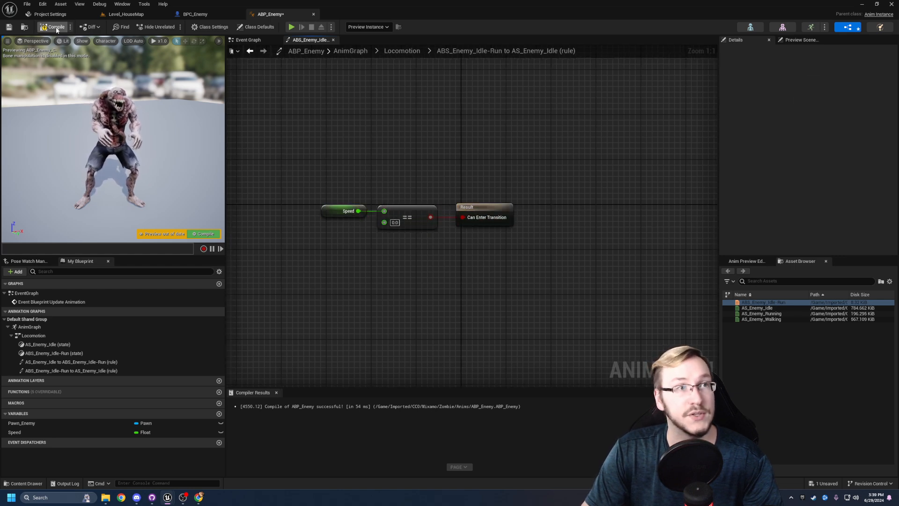
click(10, 27)
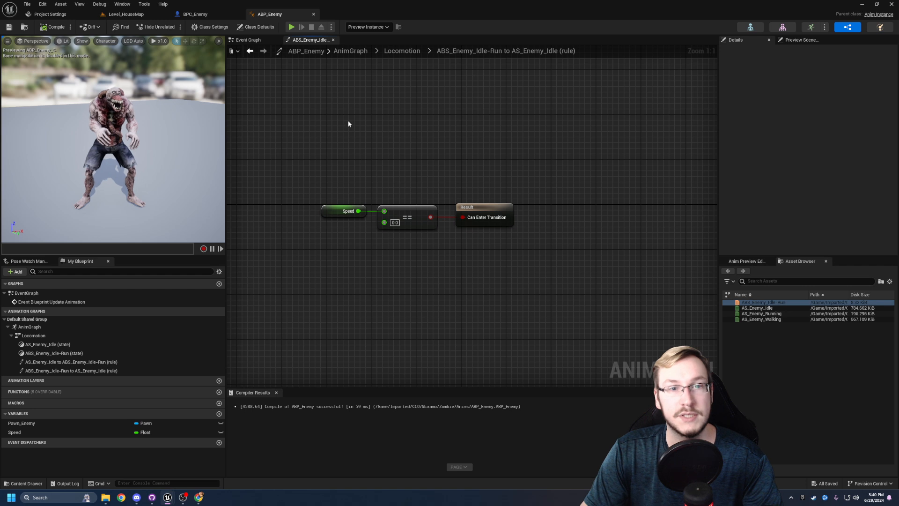
right_drag(271, 111, 288, 118)
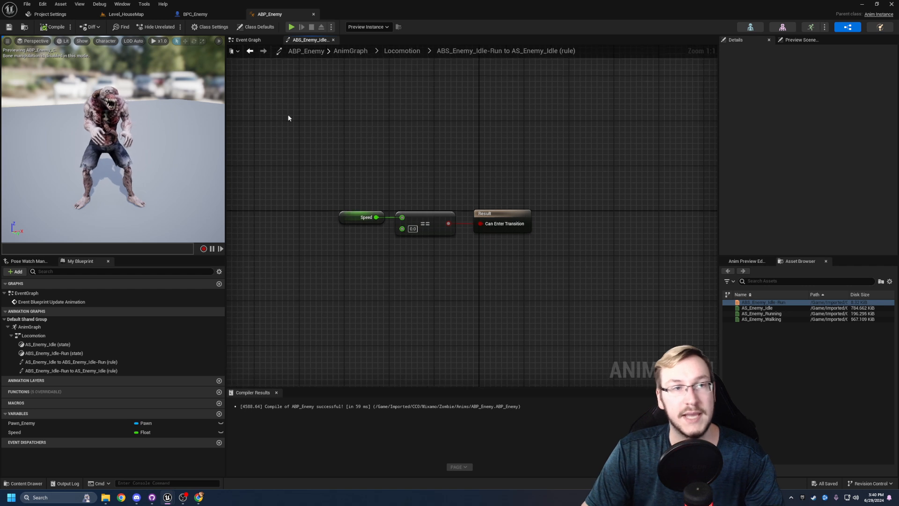
click(400, 52)
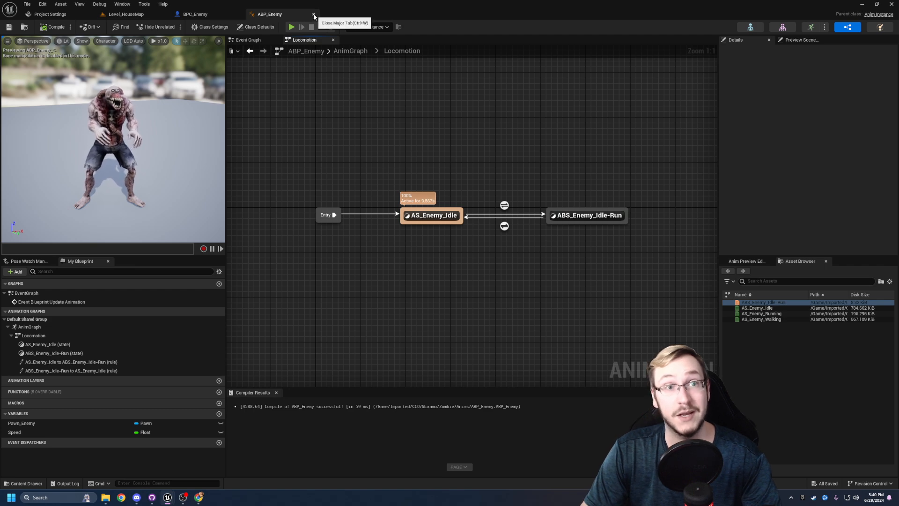
- Close the ABP_Enemy animation blueprint and return to the BPC_Enemy blueprint
right_click(315, 111)
right_drag(406, 107, 399, 90)
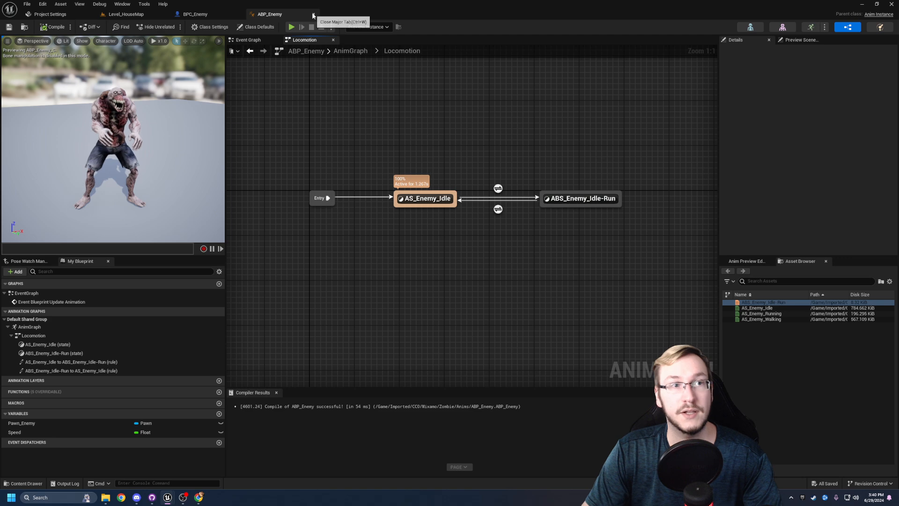
key(ctrl+w)
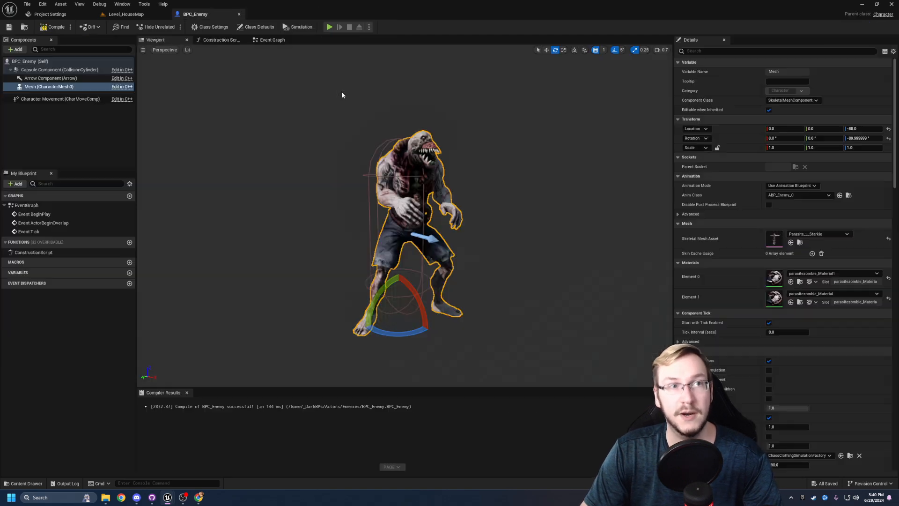